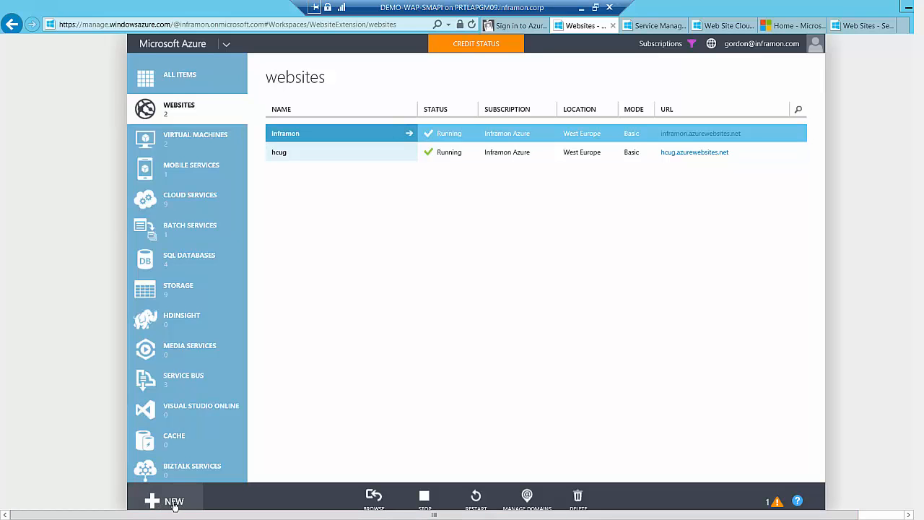
Start a new website from the gallery using the WordPress app
left_click(174, 503)
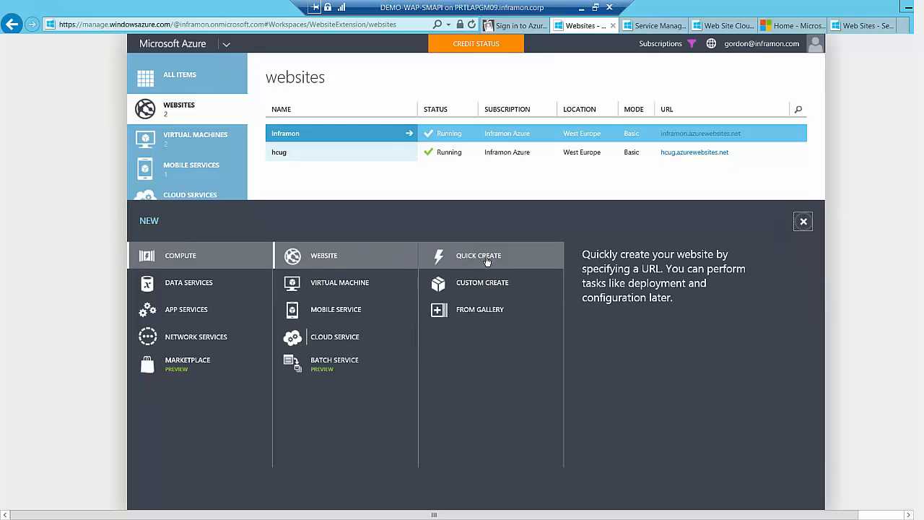
left_click(480, 309)
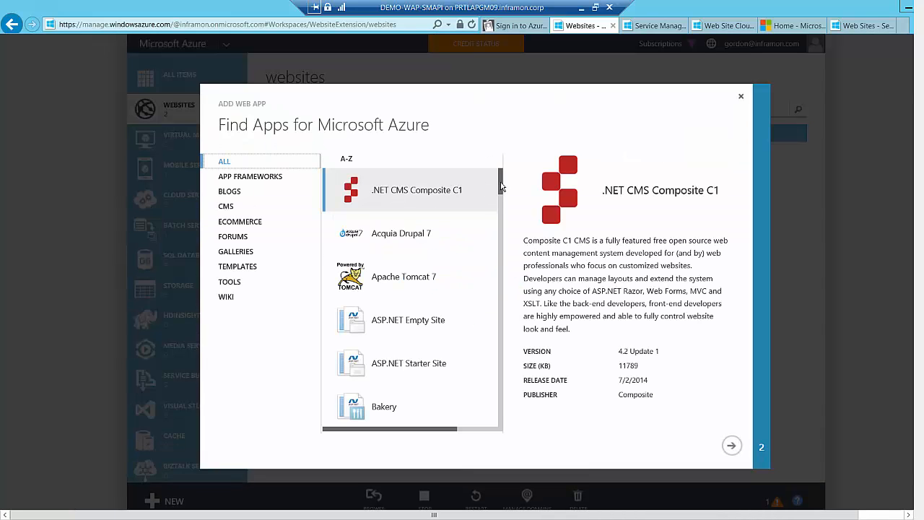
left_click_drag(499, 185, 504, 430)
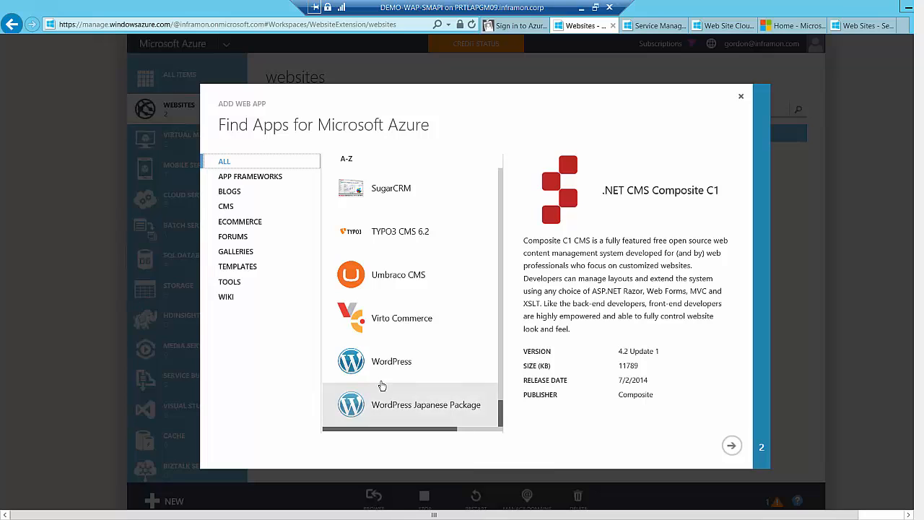
left_click(387, 364)
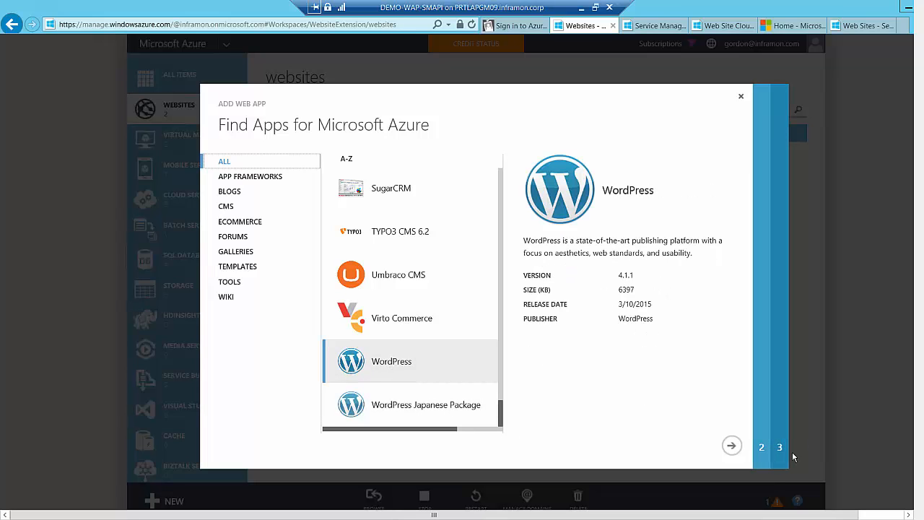
left_click(728, 448)
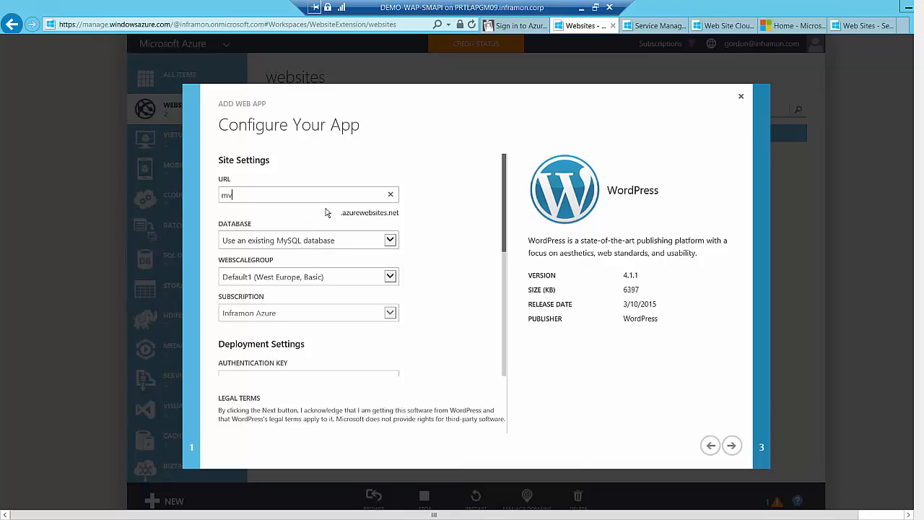
Set the WordPress site's URL to mvponline2015, keep the existing MySQL database option, and leave the deployment settings at their defaults
type("mvponline2015")
left_click(390, 241)
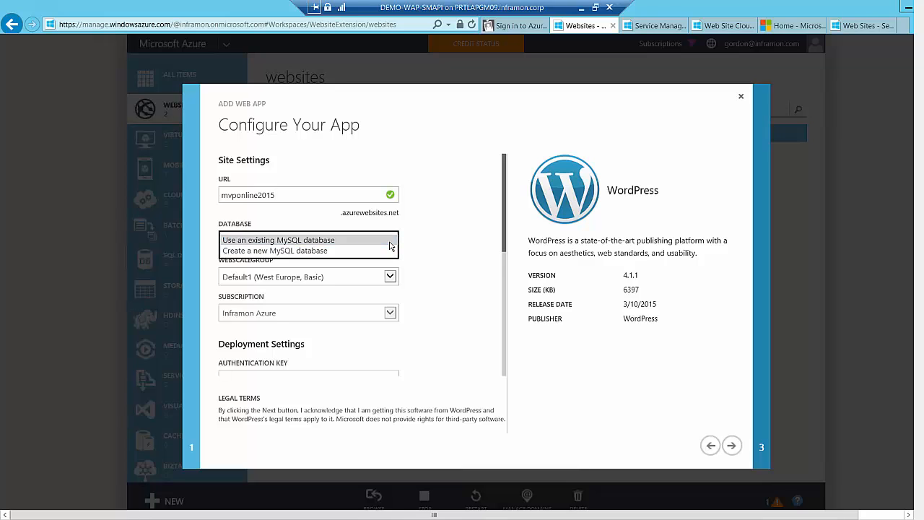
left_click(390, 244)
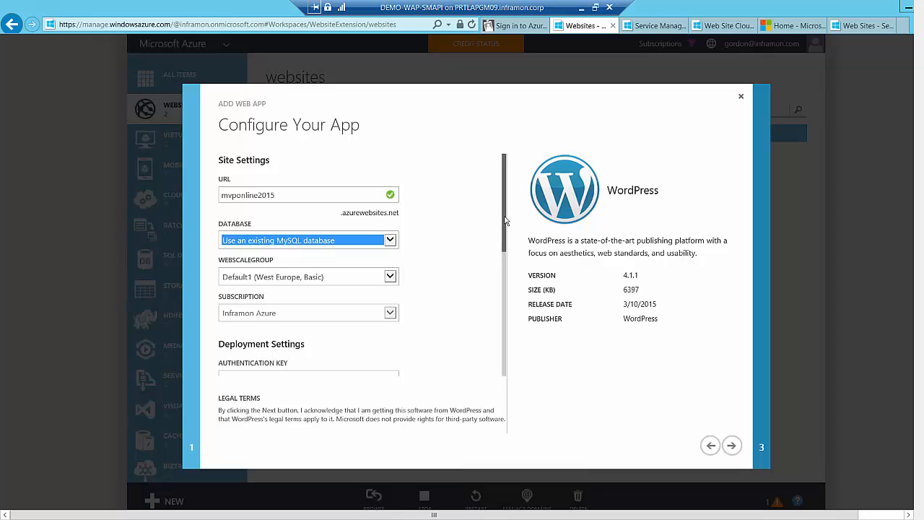
scroll(491, 245, "down", 3)
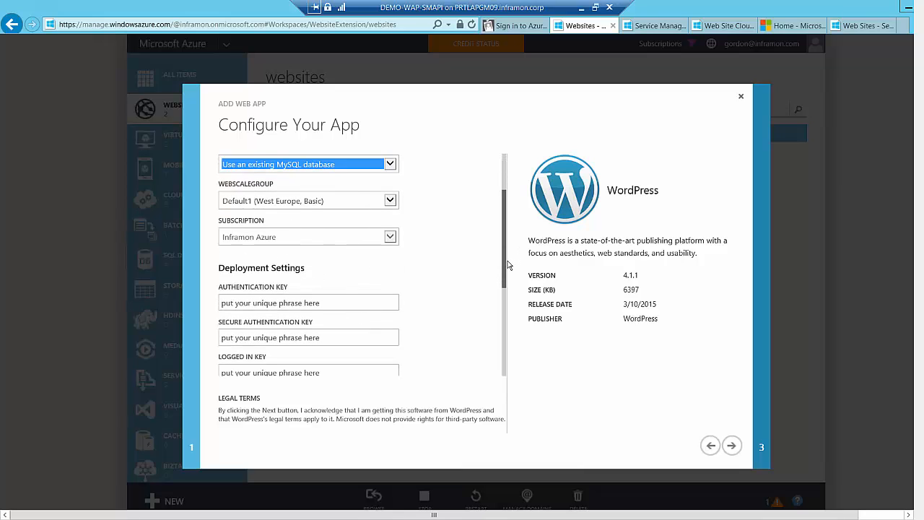
left_click_drag(505, 265, 506, 444)
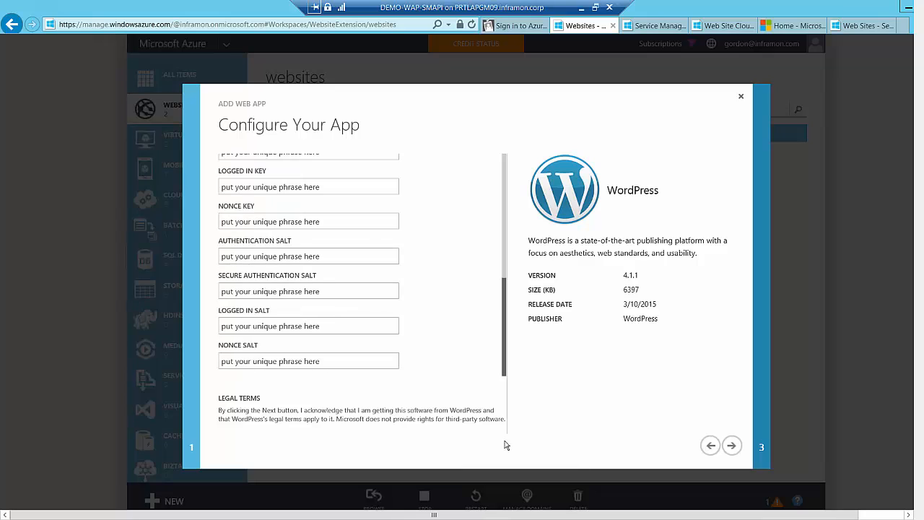
Keep the preselected existing West Europe MySQL database, agree to ClearDB's legal terms, and create the site
left_click(732, 446)
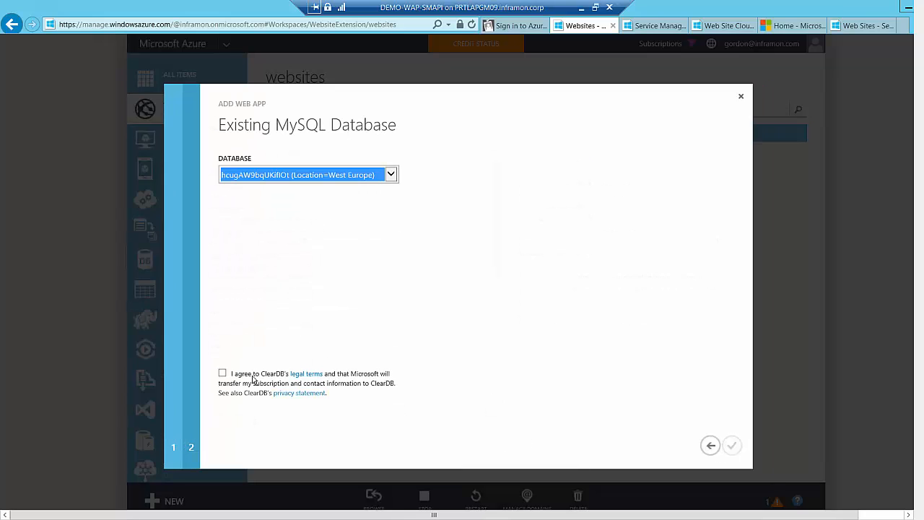
left_click(221, 373)
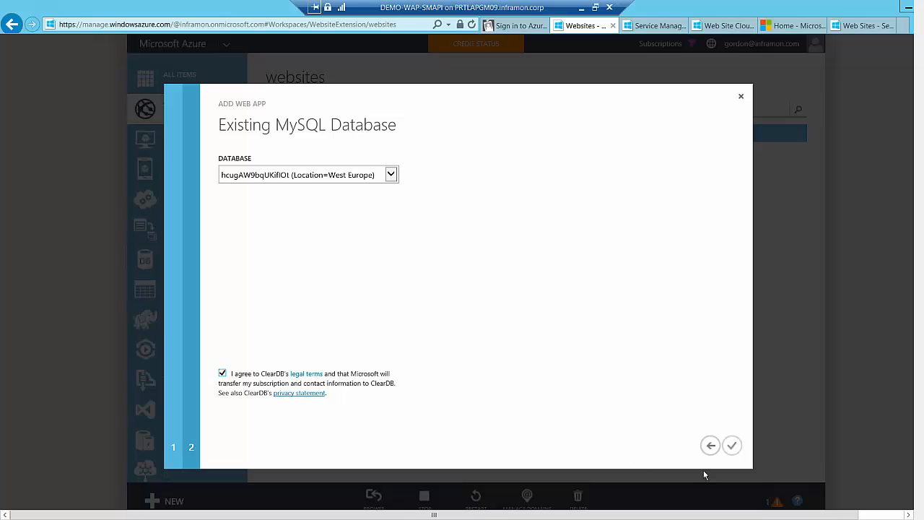
left_click(730, 448)
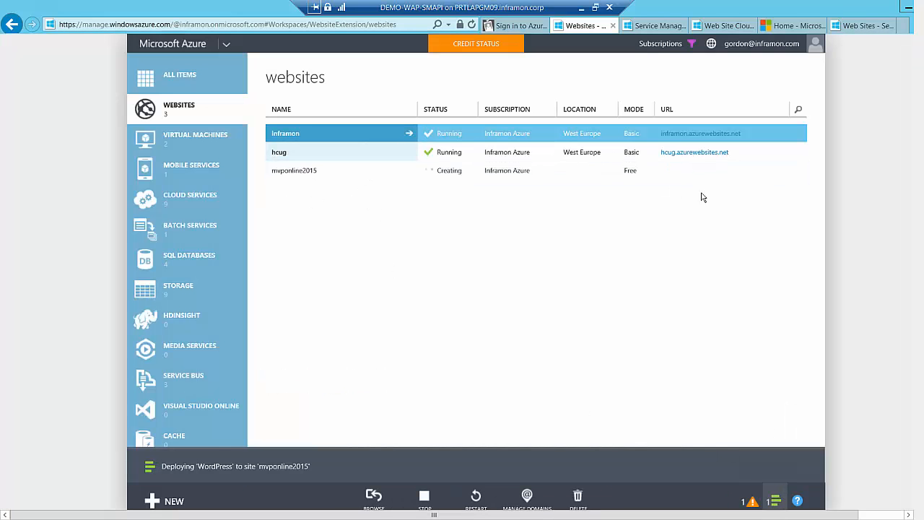
Review the hcug website's dashboard, connection strings and monitoring metrics
left_click(334, 156)
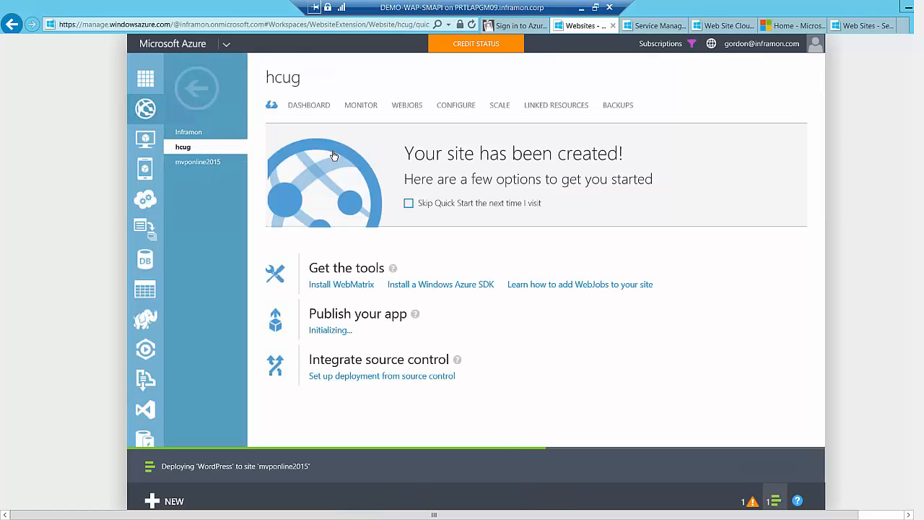
left_click(306, 110)
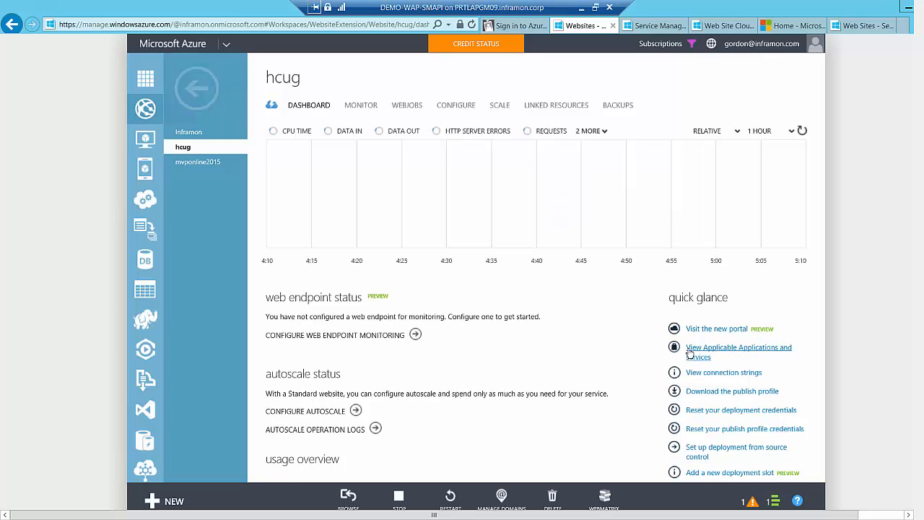
left_click(724, 372)
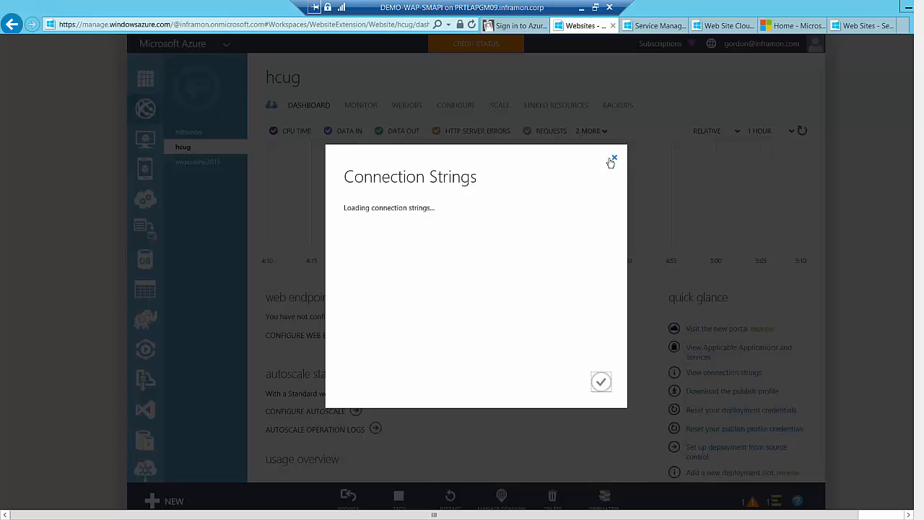
left_click(614, 161)
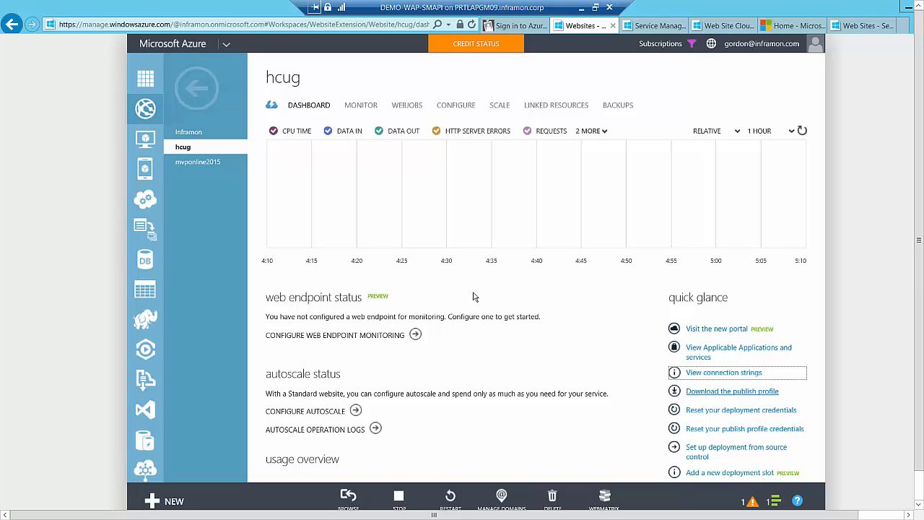
left_click(362, 106)
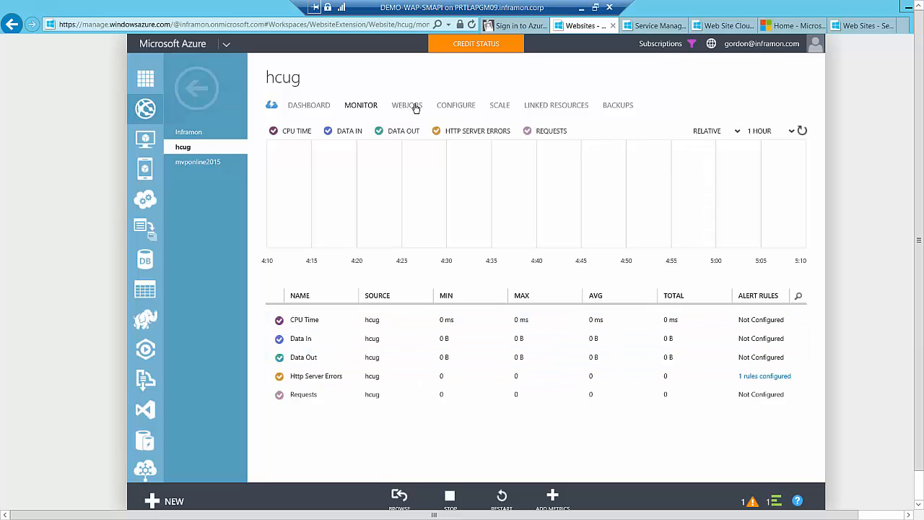
Try the Free and Shared hosting plan modes in hcug's scale settings, raising the Shared instance count to 6 and back to the minimum
left_click(499, 105)
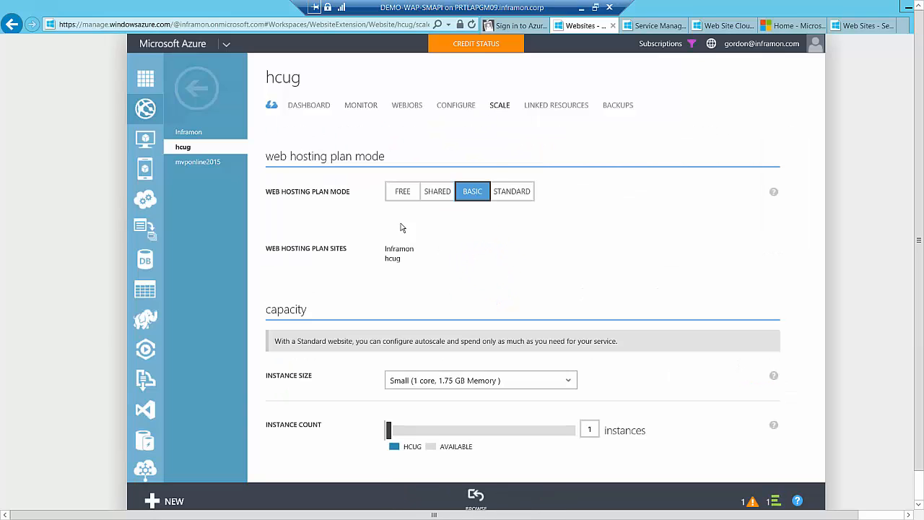
left_click(404, 195)
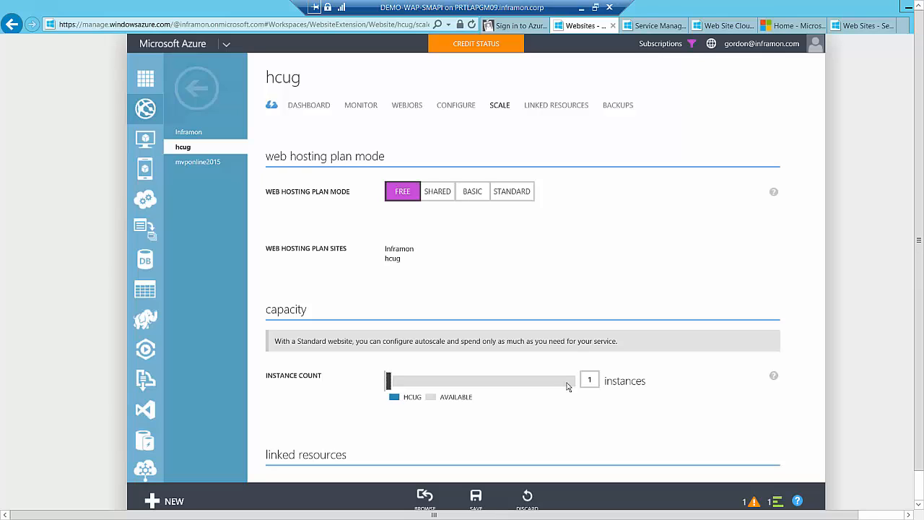
left_click(435, 191)
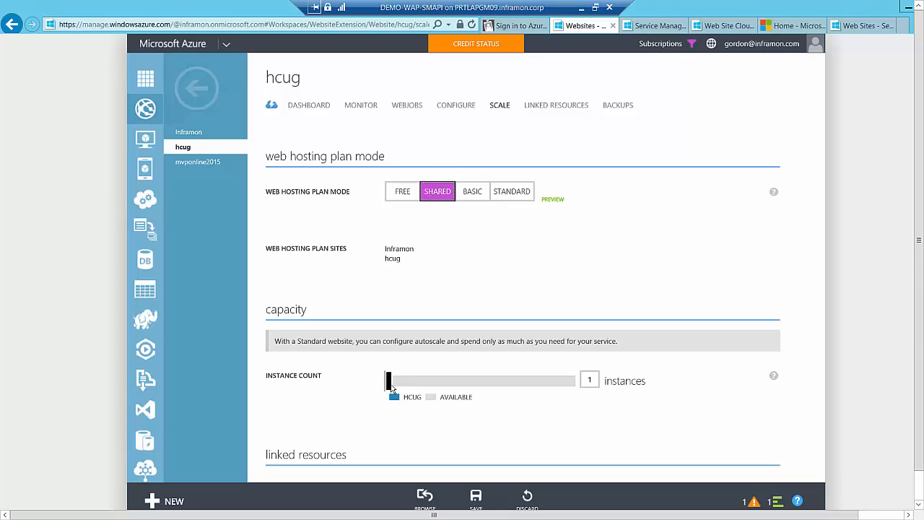
left_click_drag(390, 385, 575, 400)
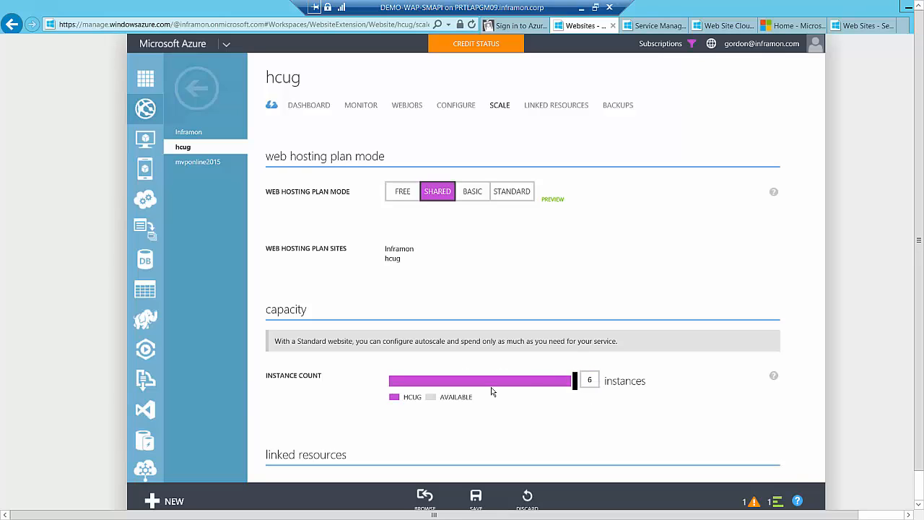
left_click_drag(492, 391, 373, 382)
Switch the hosting plan mode back to Basic and view the available instance sizes
left_click(472, 192)
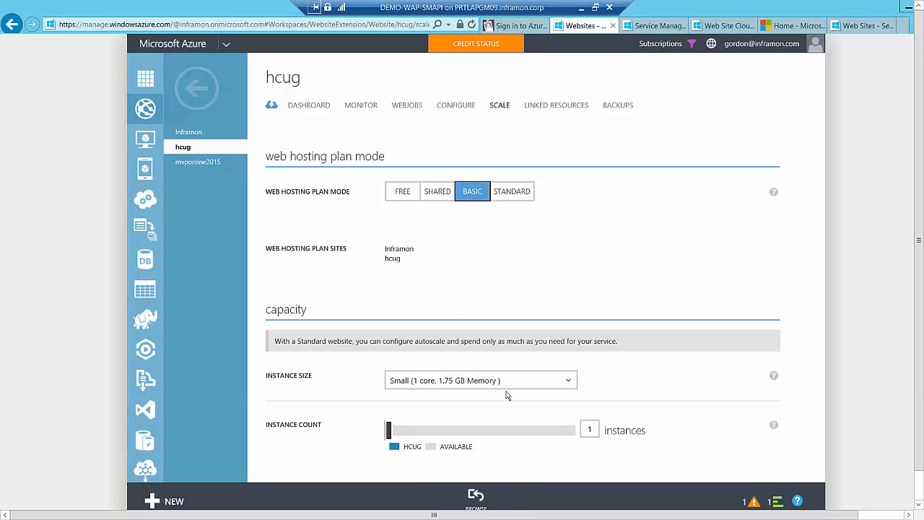
left_click(569, 384)
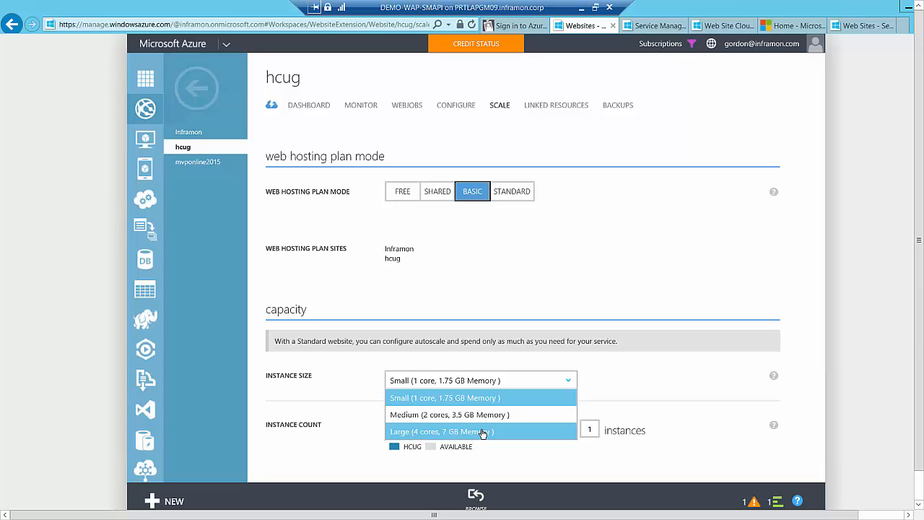
left_click(653, 387)
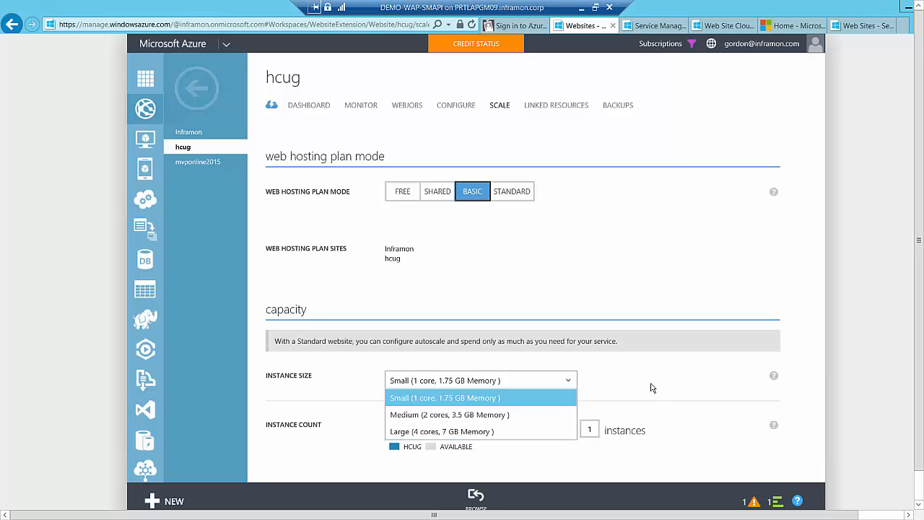
Try the Standard hosting plan mode with scaling by CPU, and return to the websites list without saving the changes
left_click(527, 199)
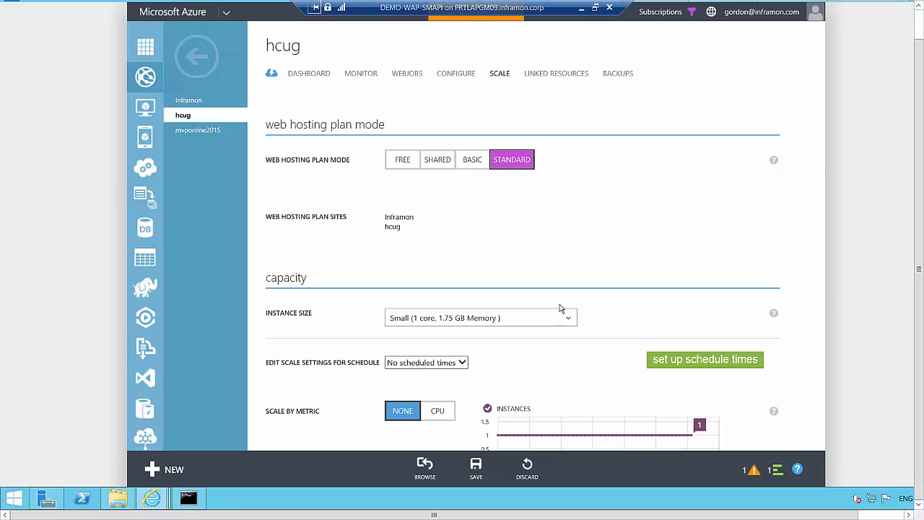
left_click_drag(821, 515, 862, 515)
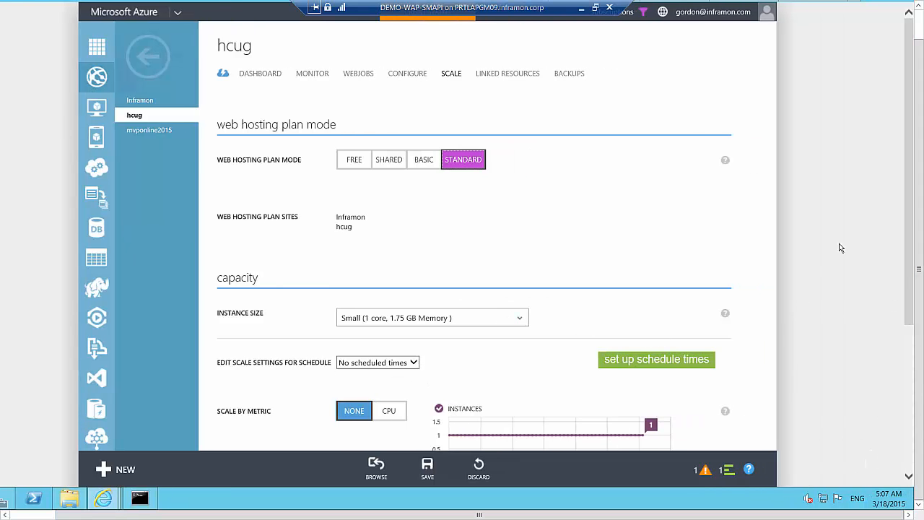
left_click_drag(909, 322, 908, 467)
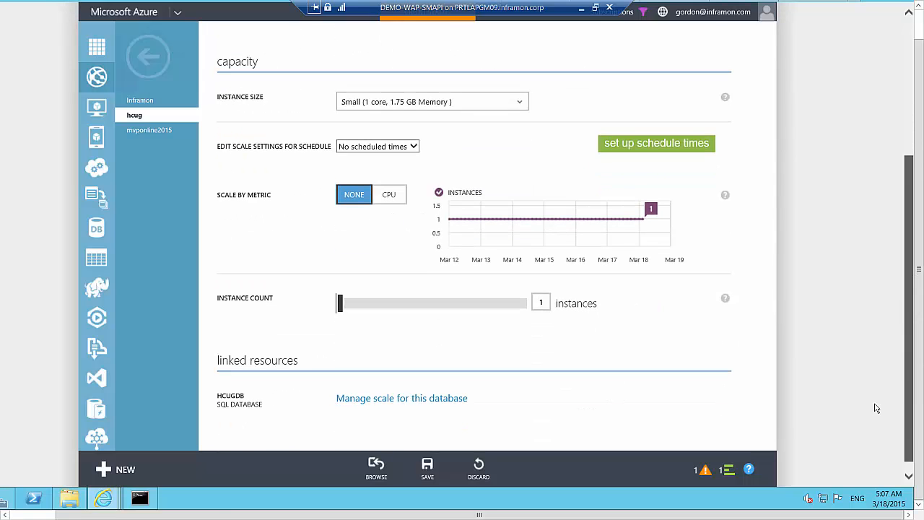
left_click(393, 195)
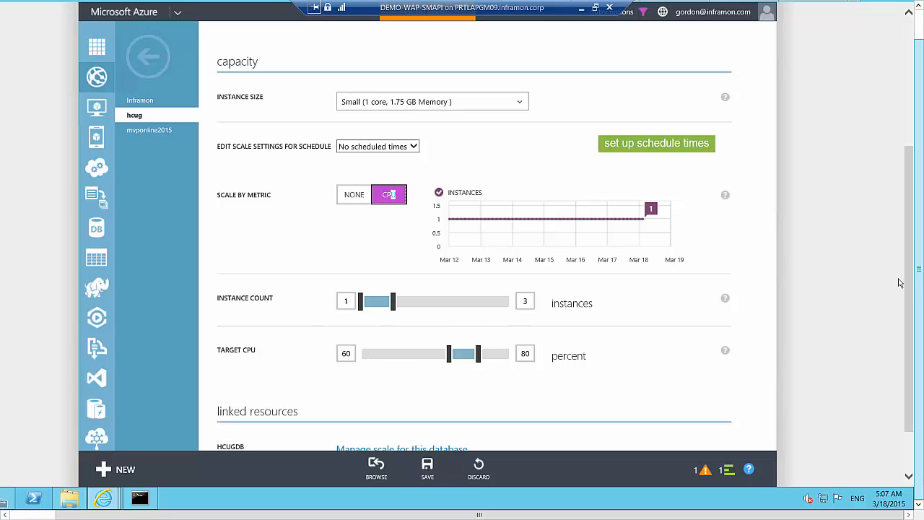
left_click_drag(908, 269, 905, 56)
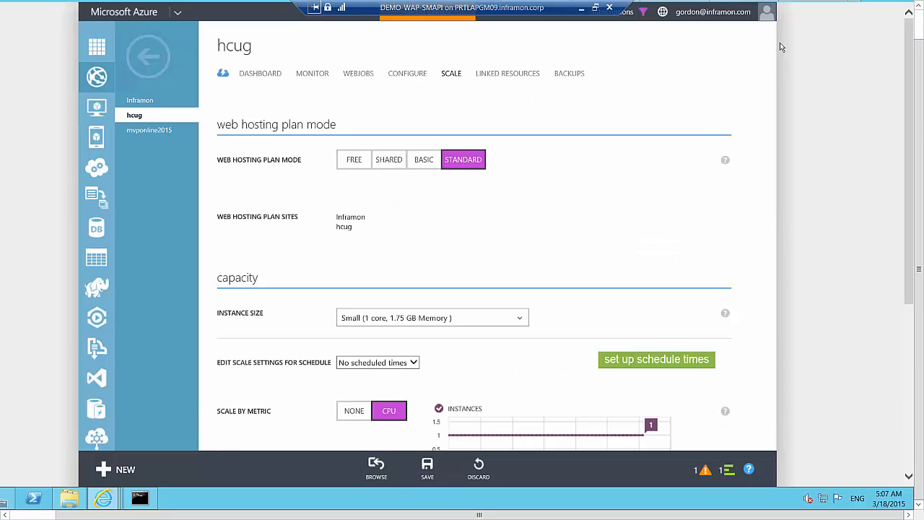
left_click(139, 55)
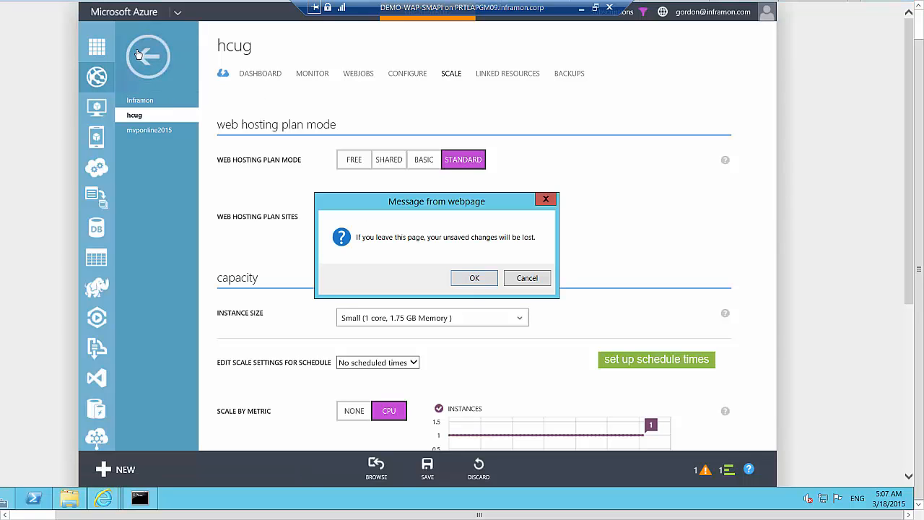
left_click(475, 278)
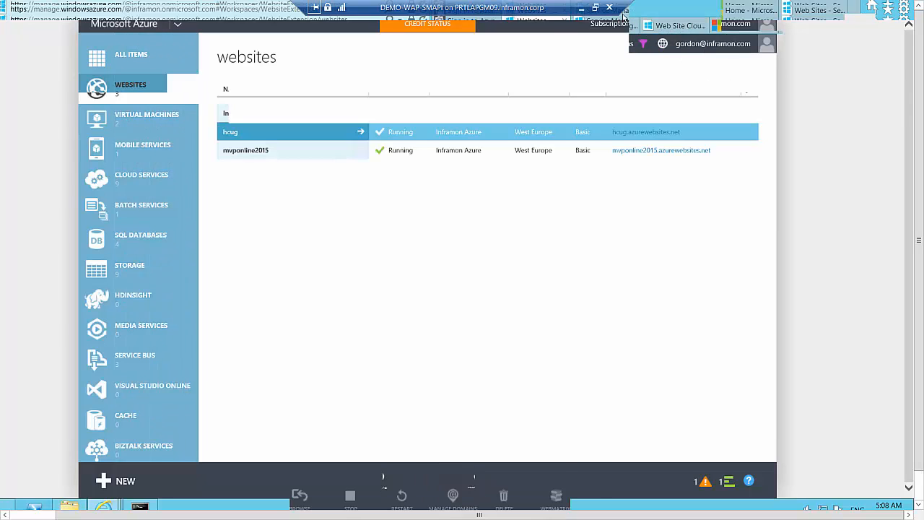
Switch to the Service Management Portal's web site clouds and examine the roles and web sites of INFDEMO Web Site REST API
left_click(674, 27)
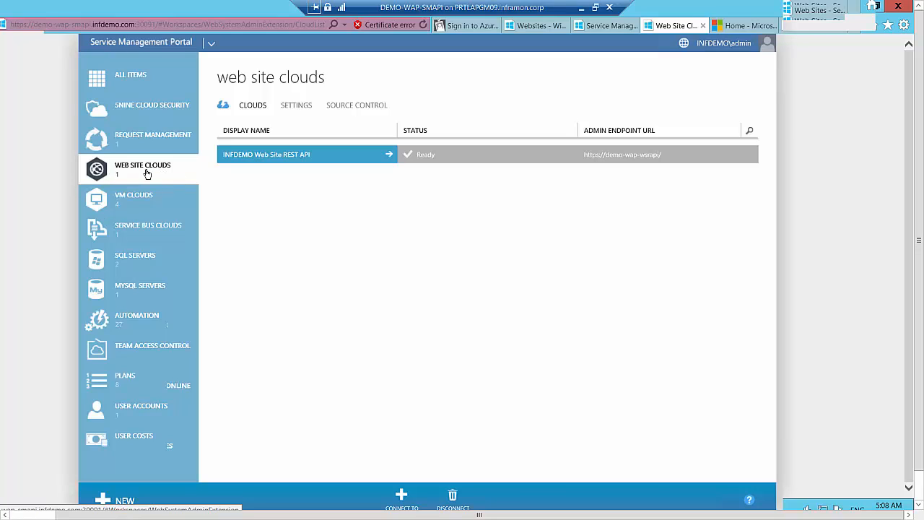
left_click(267, 158)
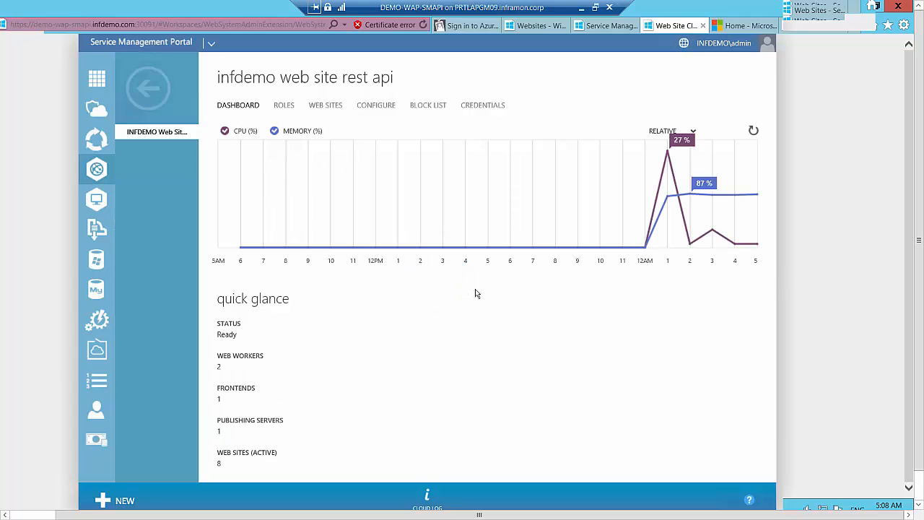
left_click(284, 107)
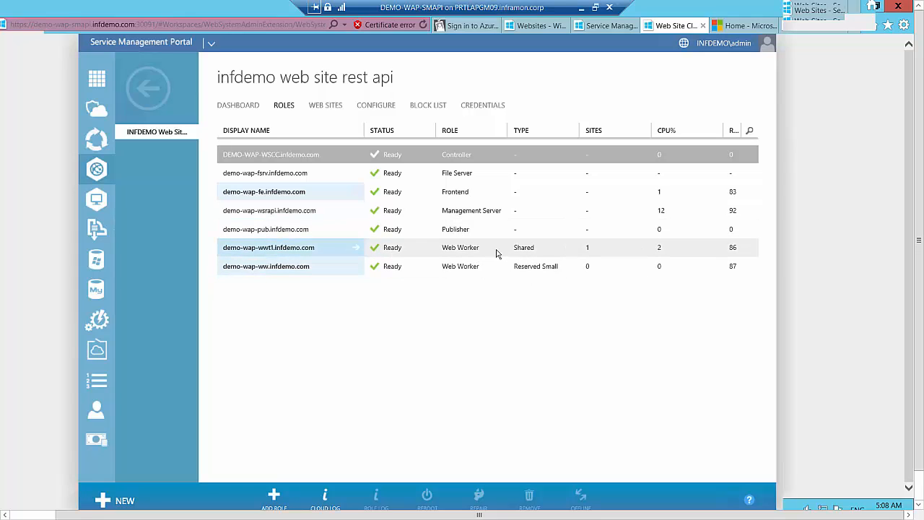
left_click(333, 109)
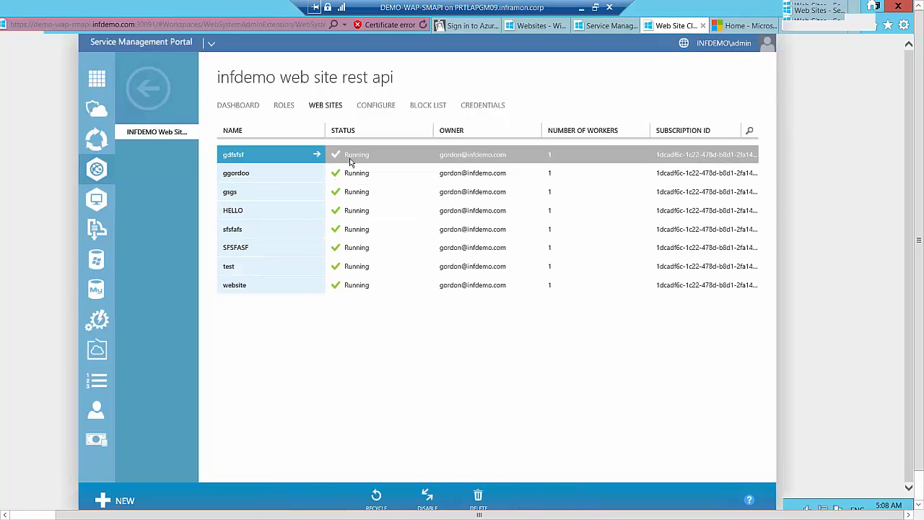
Examine the general and publishing settings in the configuration of INFDEMO Web Site REST API, including the FTP deploy DNS
left_click(380, 108)
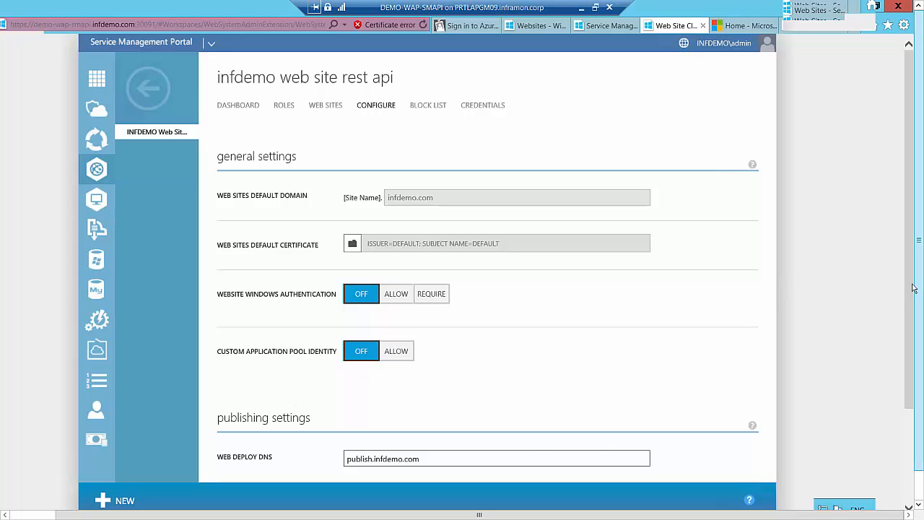
left_click_drag(913, 288, 902, 421)
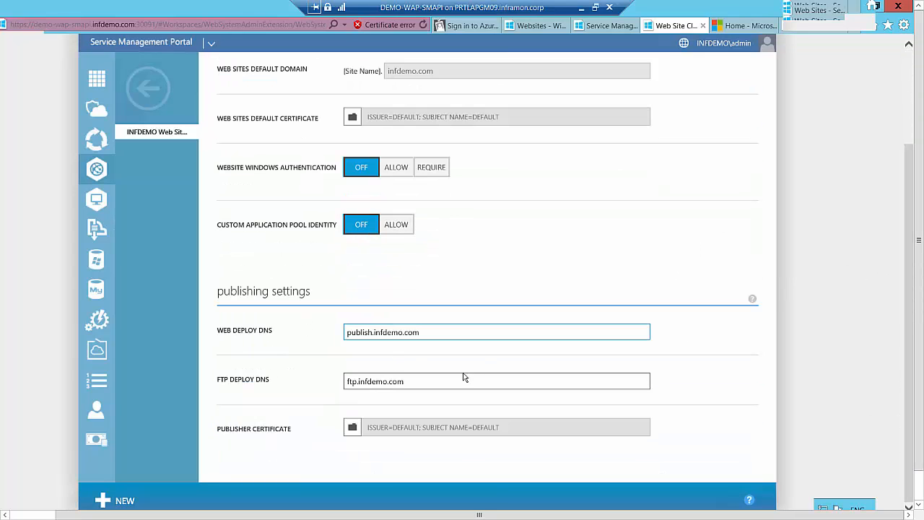
left_click(412, 382)
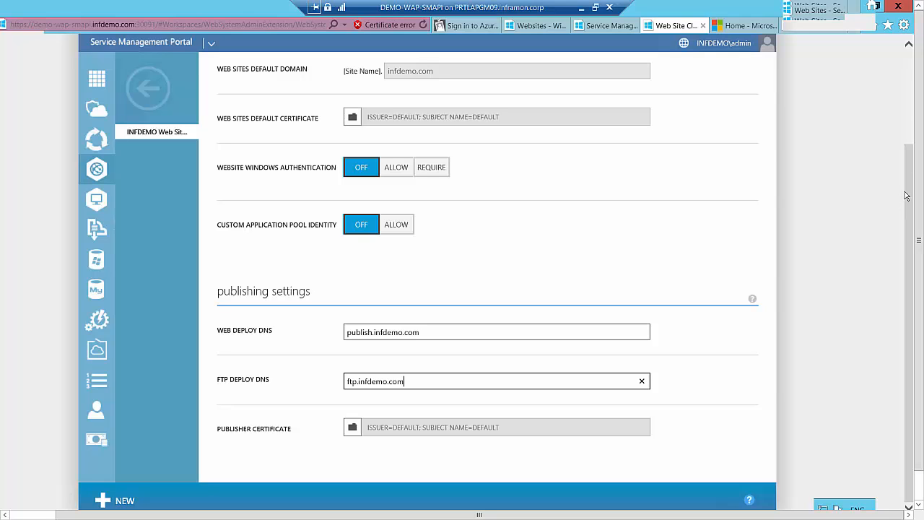
left_click_drag(907, 189, 904, 31)
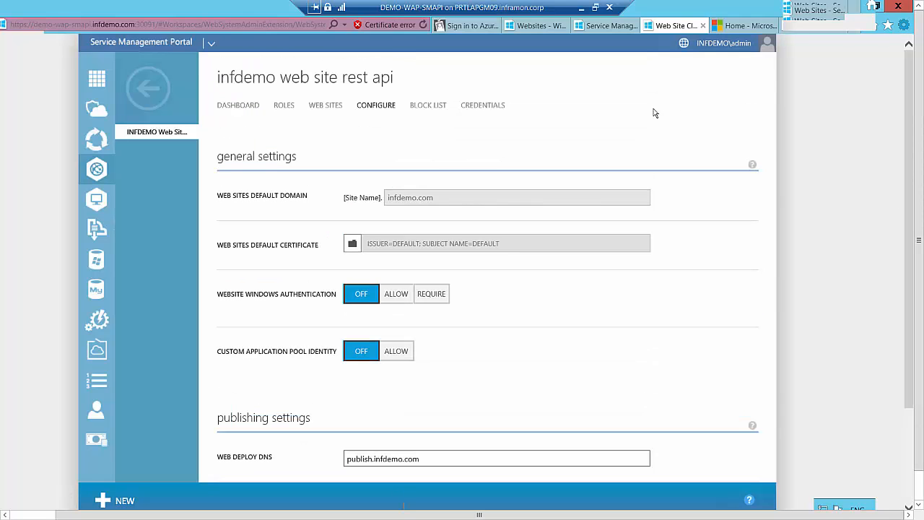
Review the block list and credentials of INFDEMO Web Site REST API, and go back to its configuration settings
left_click(435, 107)
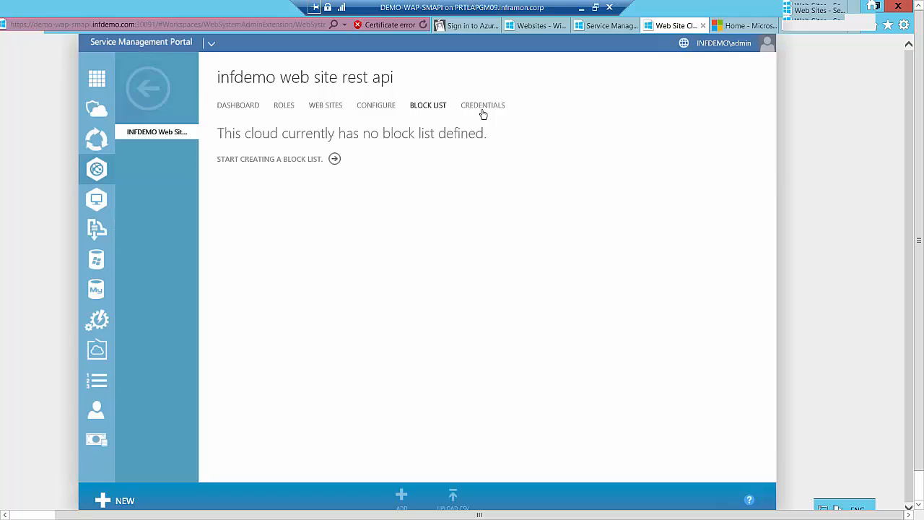
left_click(482, 109)
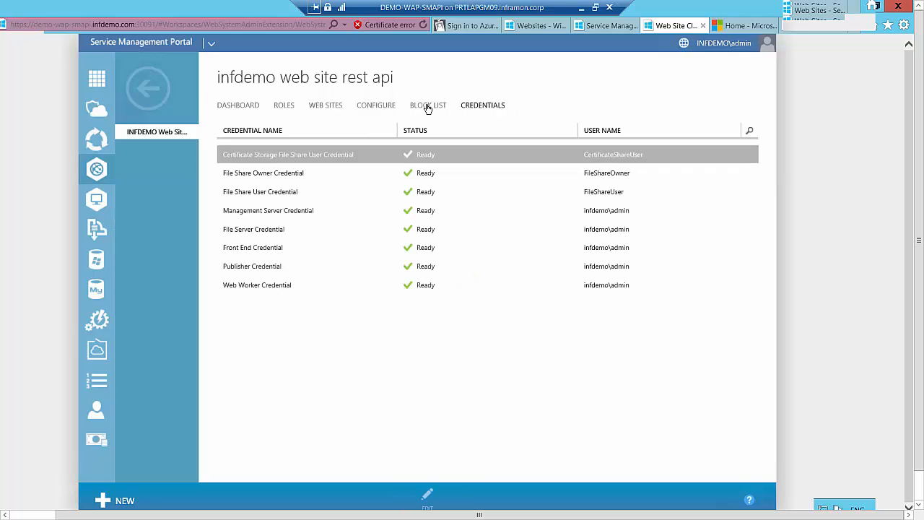
left_click(429, 107)
left_click(388, 106)
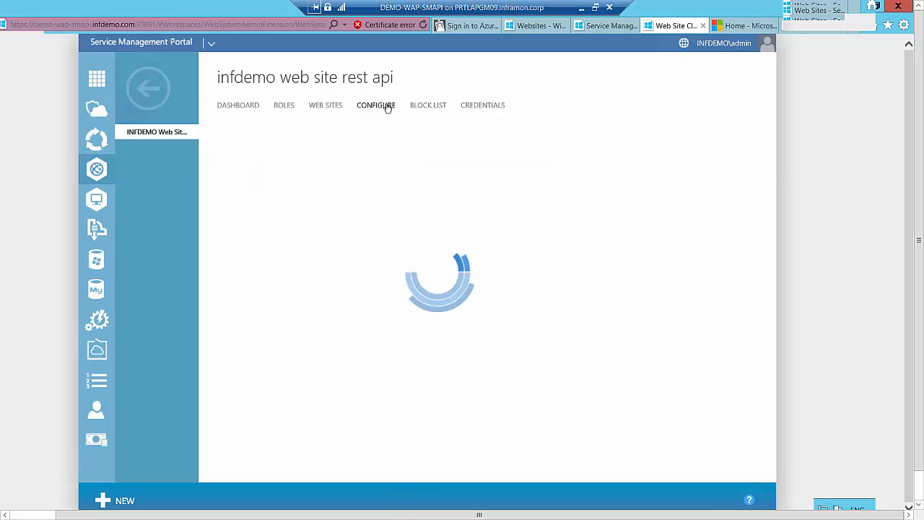
Return to the web site clouds list and switch to the open Service Management Portal login page
left_click(148, 87)
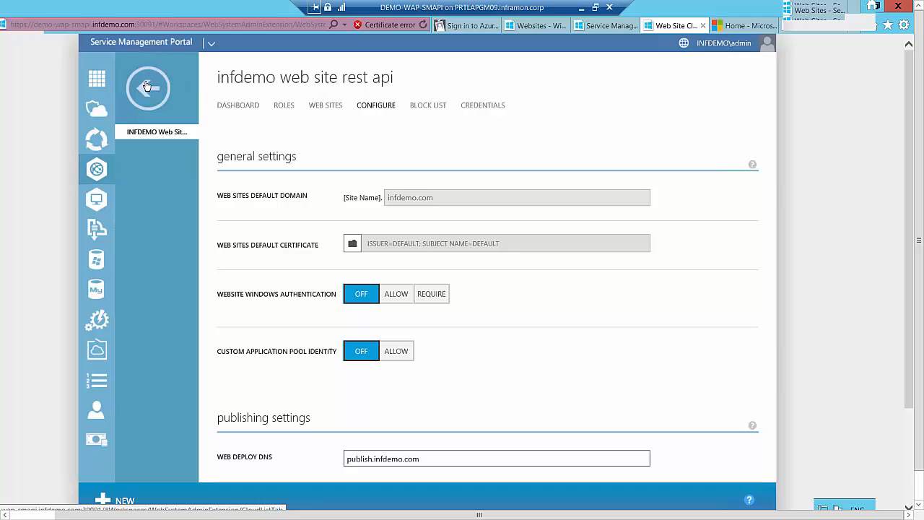
left_click(615, 30)
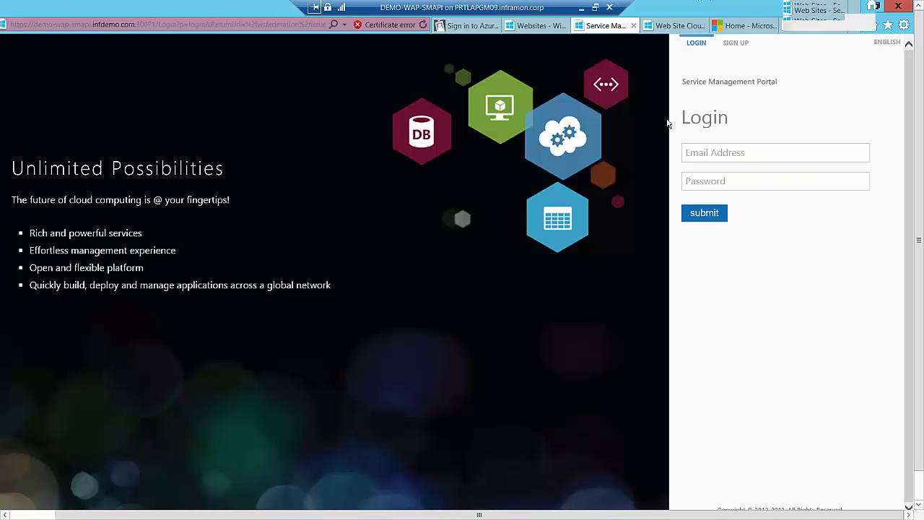
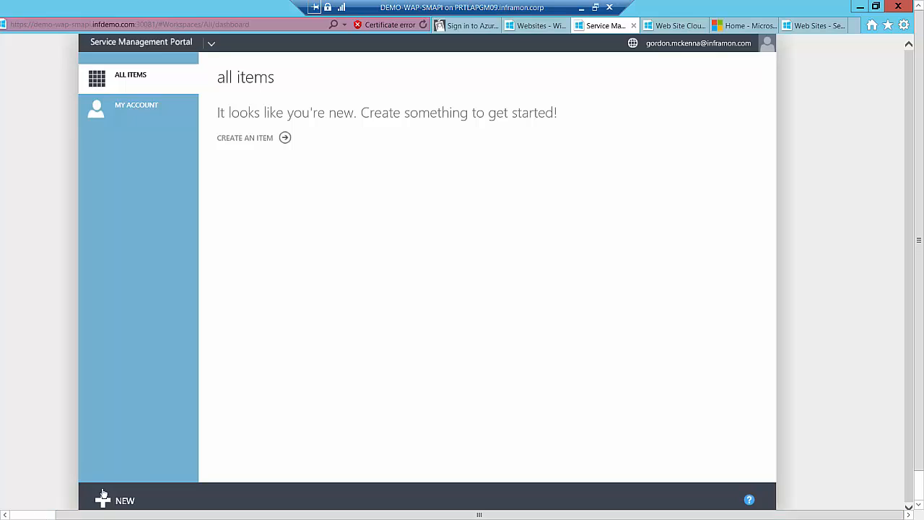
Add a new subscription to the account using the Dev & Test plan
left_click(127, 505)
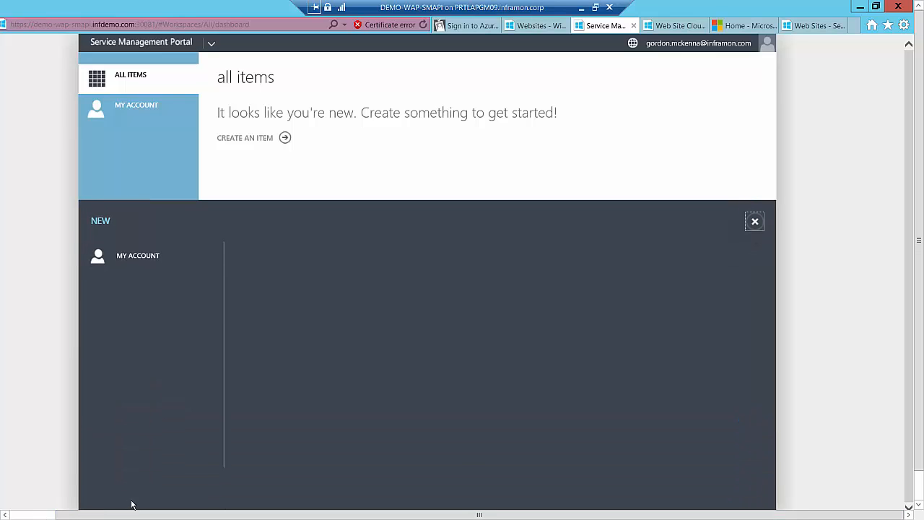
left_click(155, 263)
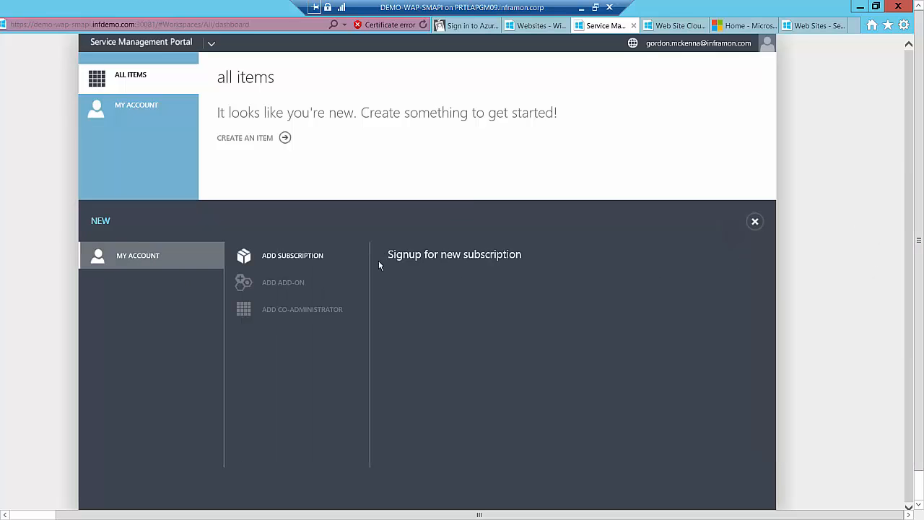
left_click(286, 260)
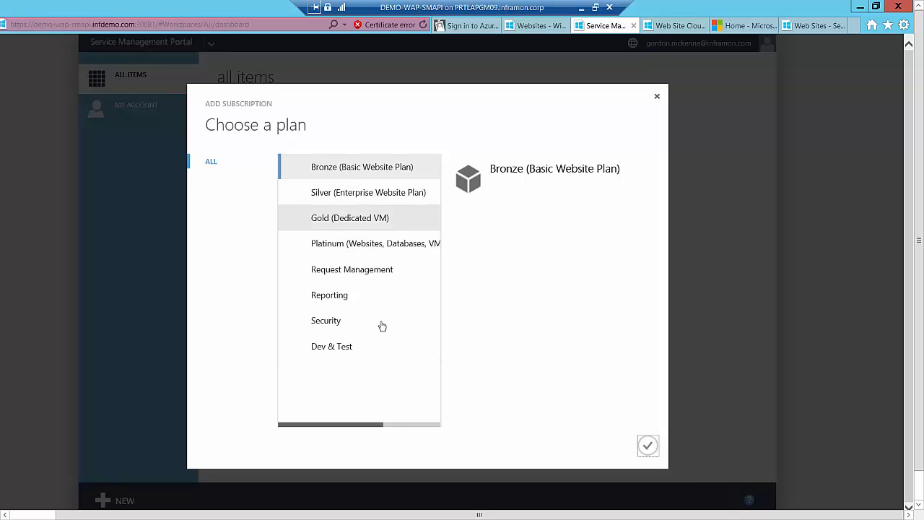
left_click(342, 350)
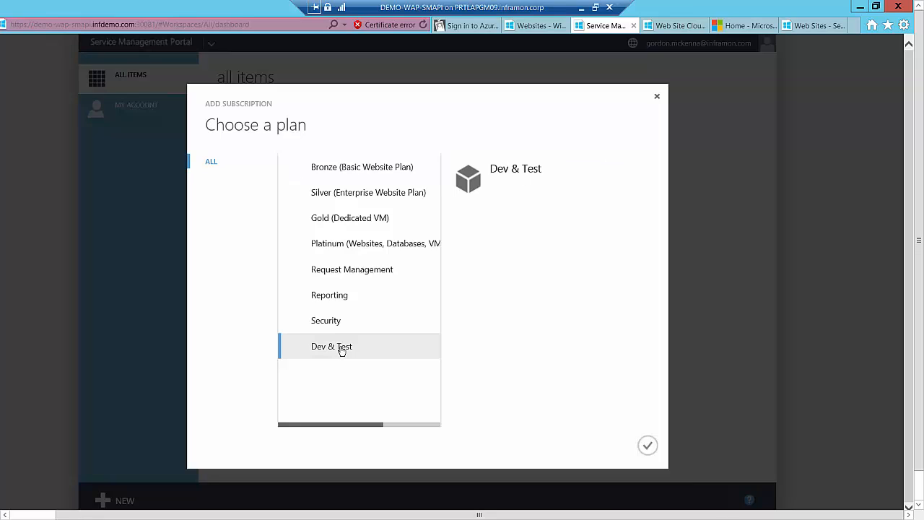
left_click(645, 449)
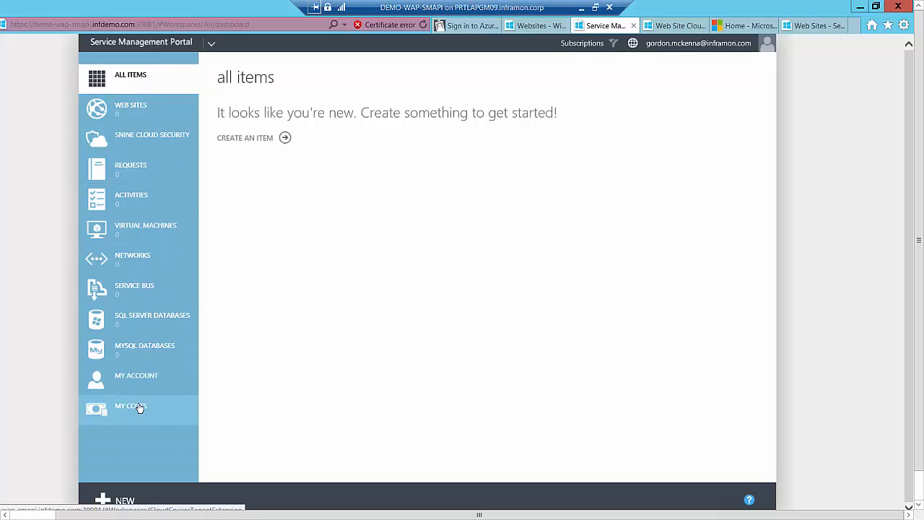
Start creating a web site from the gallery with WordPress as the web app
left_click(144, 113)
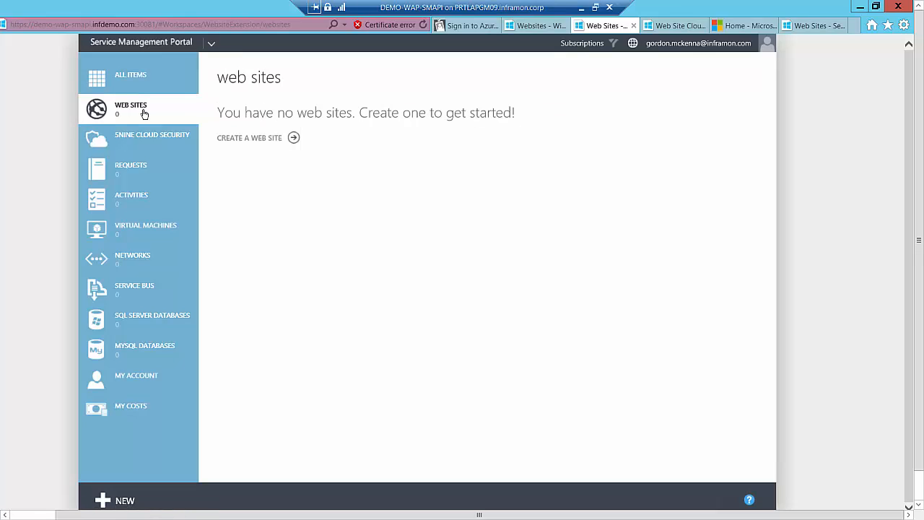
left_click(254, 139)
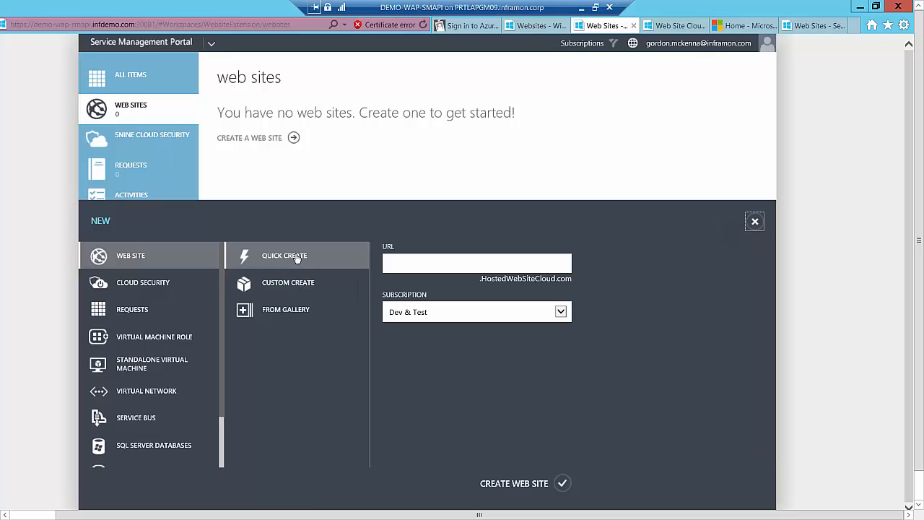
left_click(299, 311)
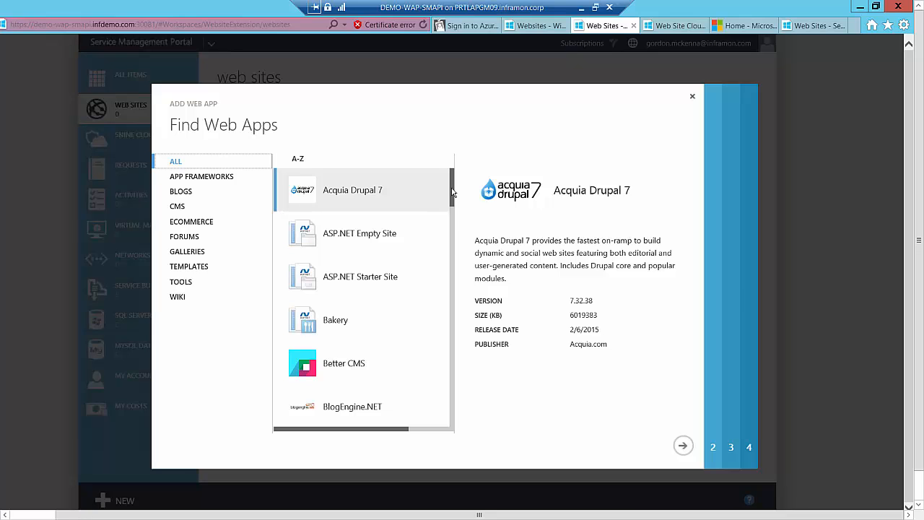
left_click_drag(453, 191, 466, 421)
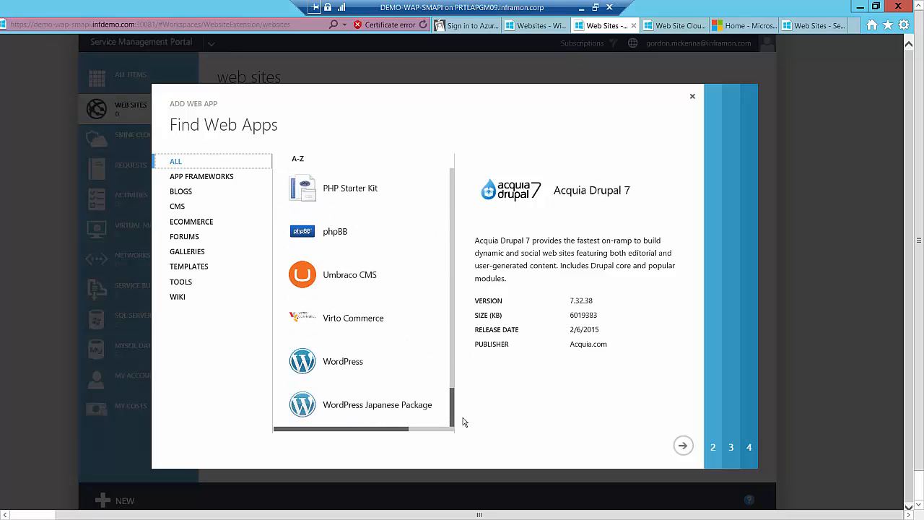
left_click(341, 363)
left_click(683, 447)
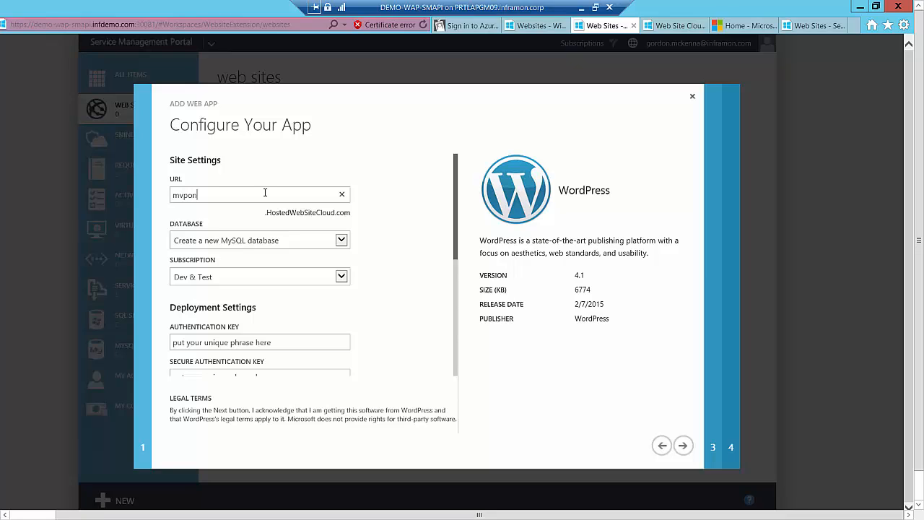
Set the WordPress site's URL to mvponline2015, keeping a new MySQL database and the Dev & Test subscription, and proceed to the database settings
type("mvponline2015")
left_click_drag(456, 224, 455, 246)
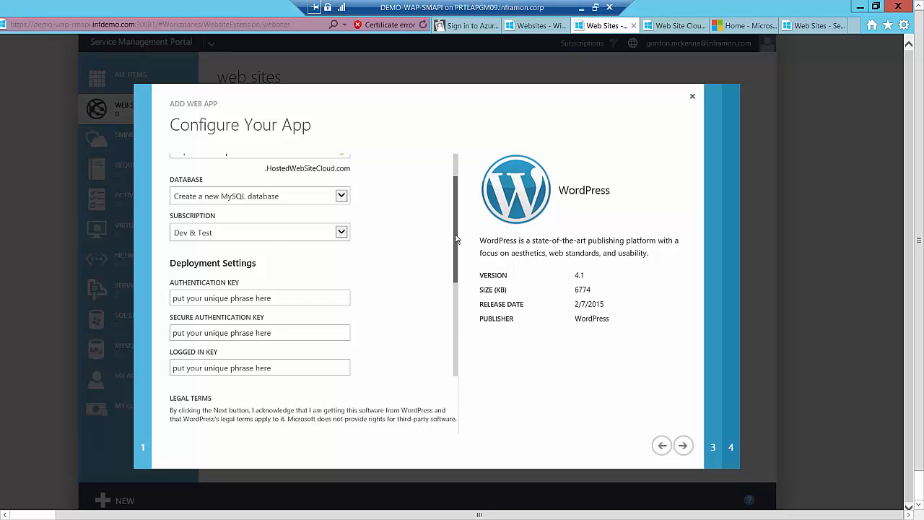
left_click_drag(456, 238, 472, 165)
left_click_drag(373, 328, 481, 390)
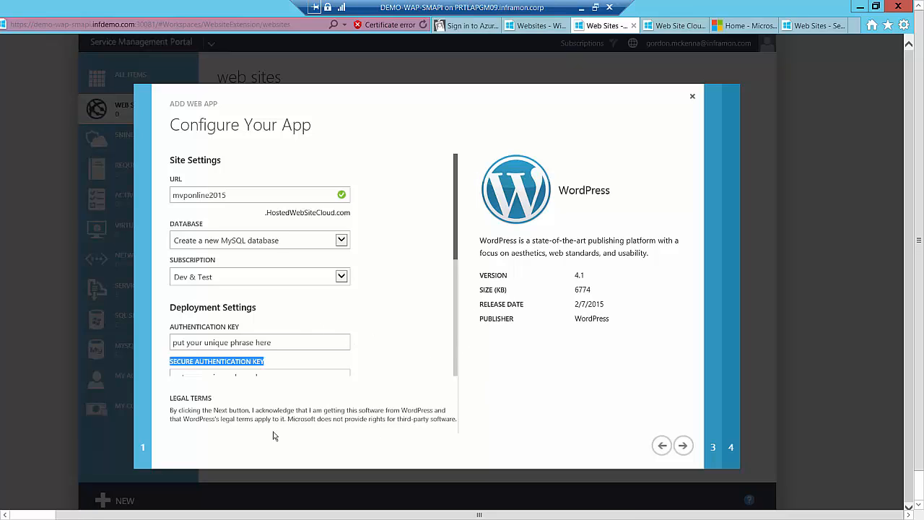
left_click(684, 445)
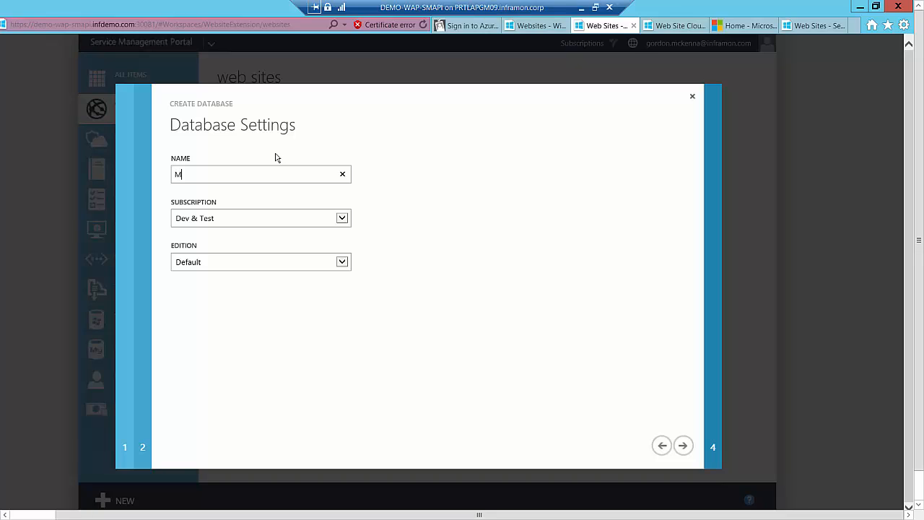
Name the database MVPDB, enter the admin name mvp1 with the database password and its confirmation, and deploy the WordPress site
type("MVPDB")
left_click(683, 446)
left_click(337, 167)
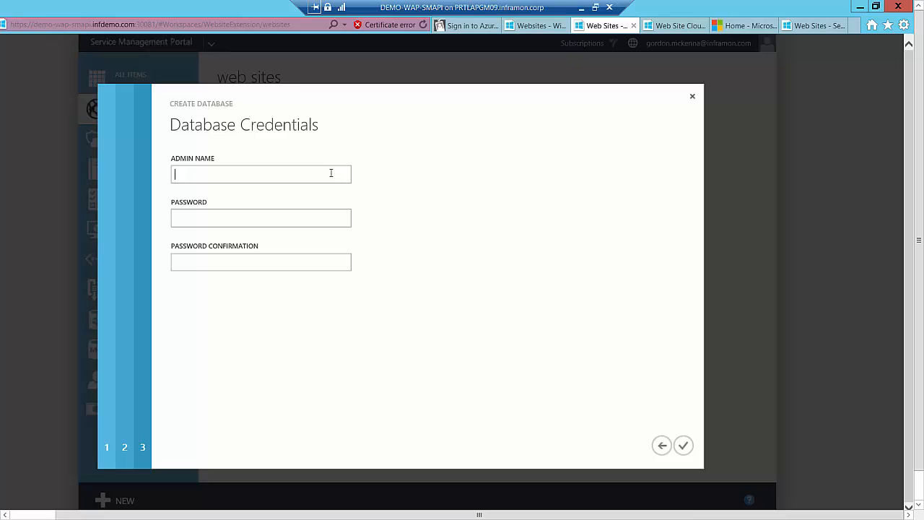
type("m")
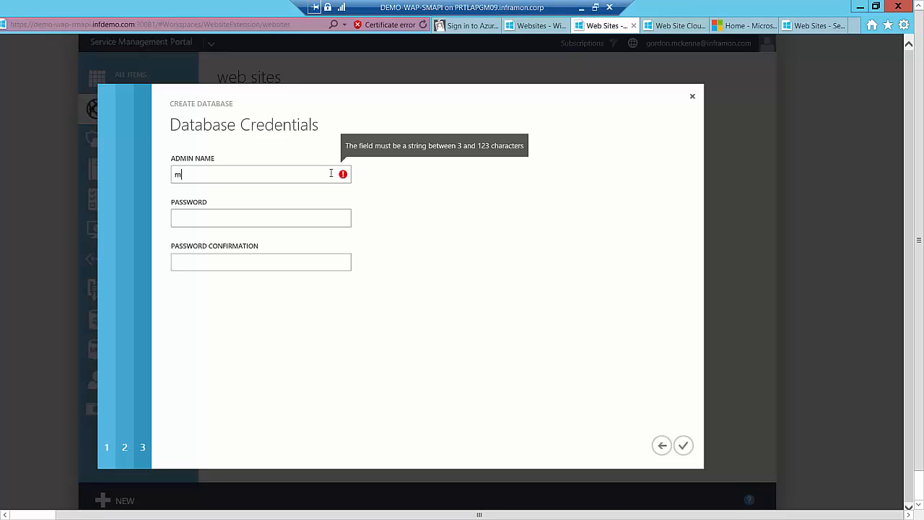
type("vp1")
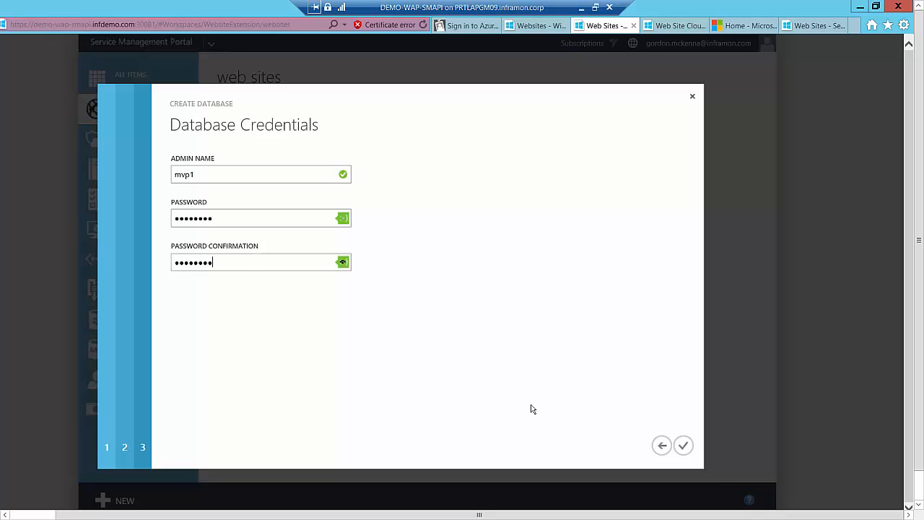
left_click(686, 446)
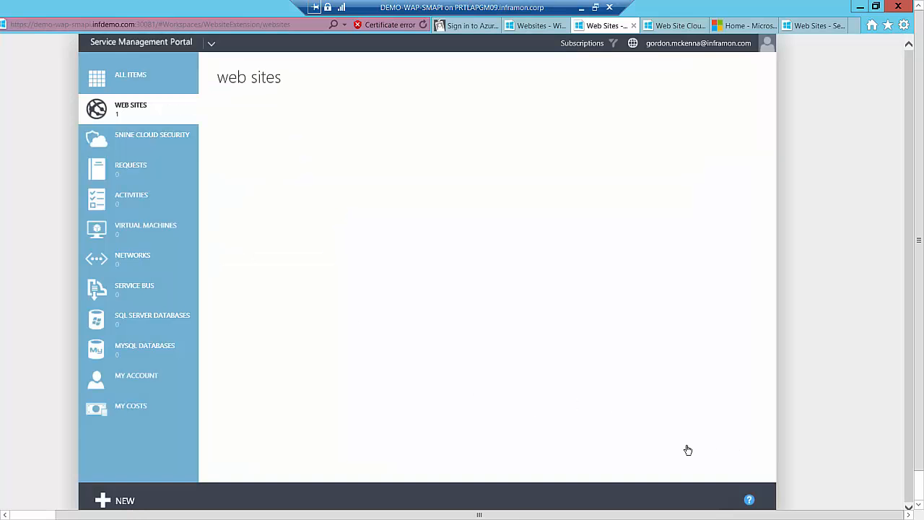
Quick-create a second web site with the URL mvponline20152 under the Dev & Test subscription and collapse the running operations list
left_click(103, 500)
left_click(139, 260)
left_click(302, 257)
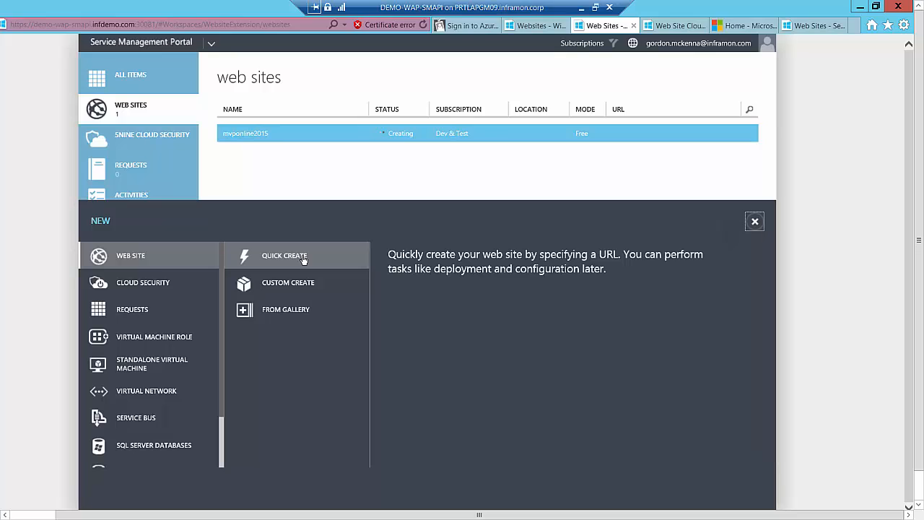
left_click(303, 259)
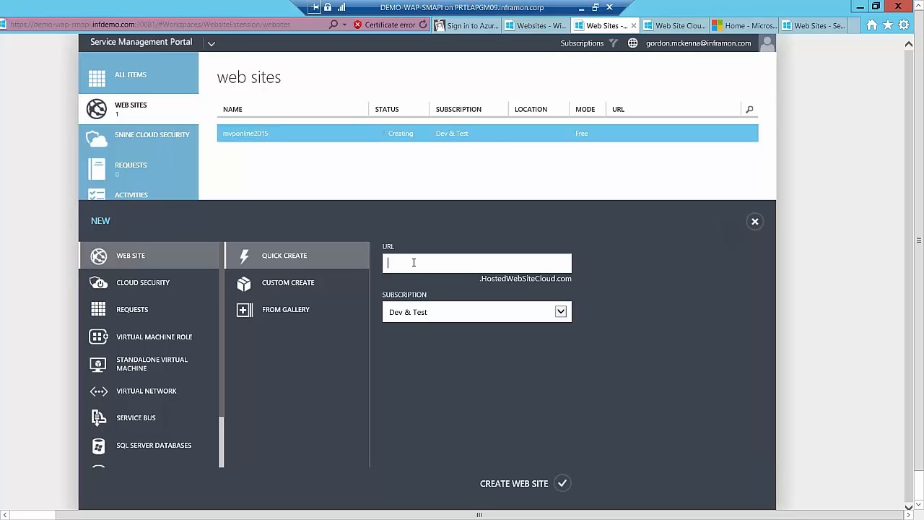
type("mvponline2015")
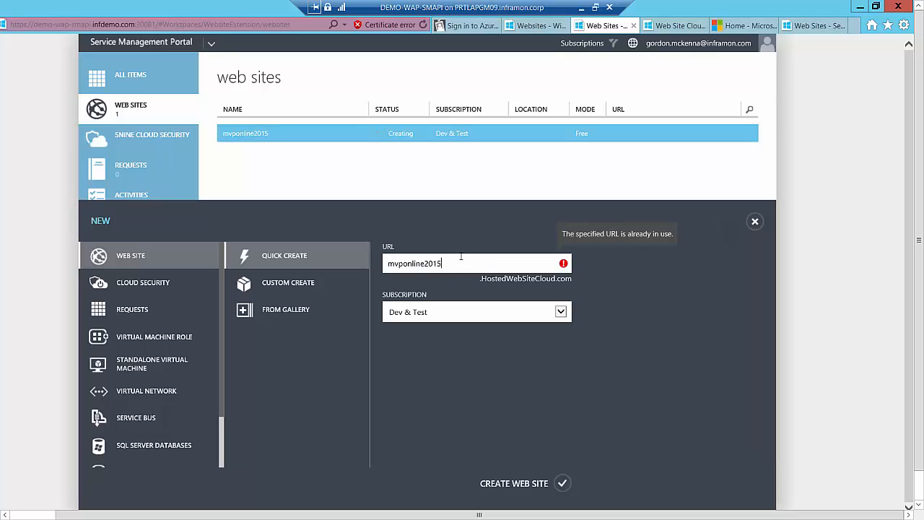
type("2")
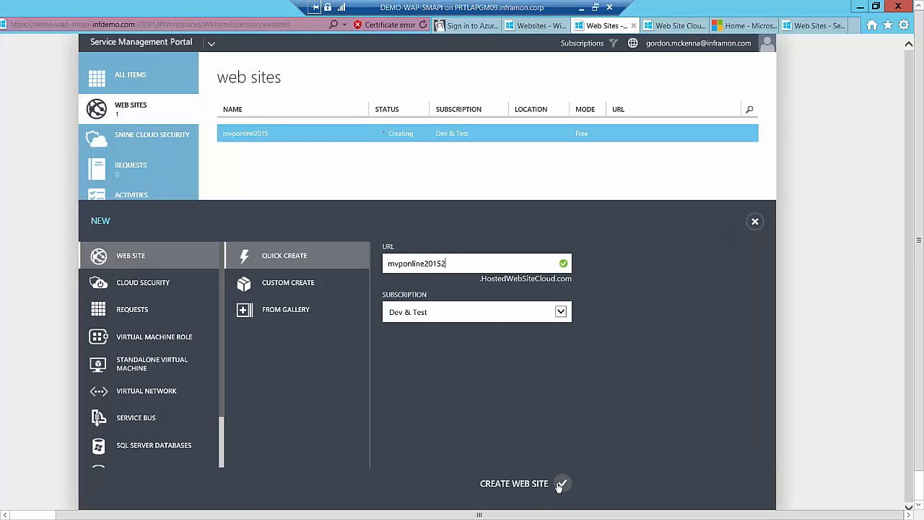
left_click(561, 484)
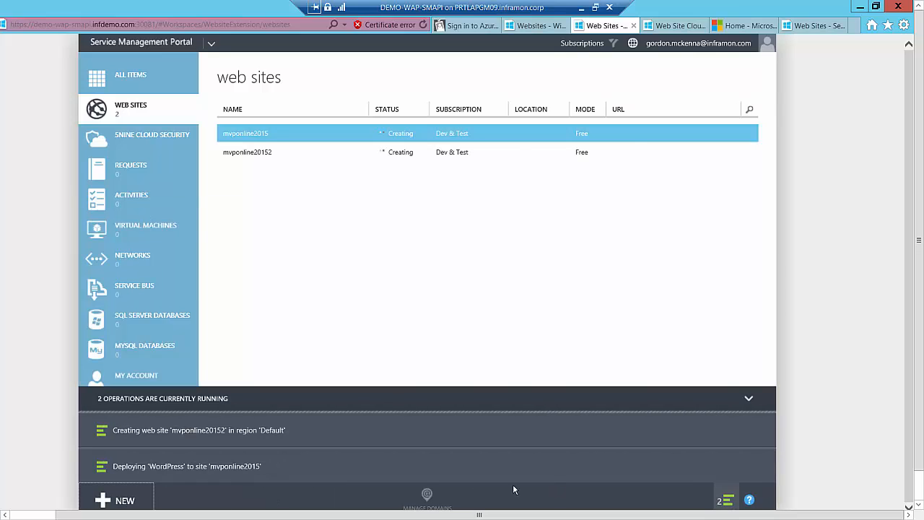
left_click(749, 399)
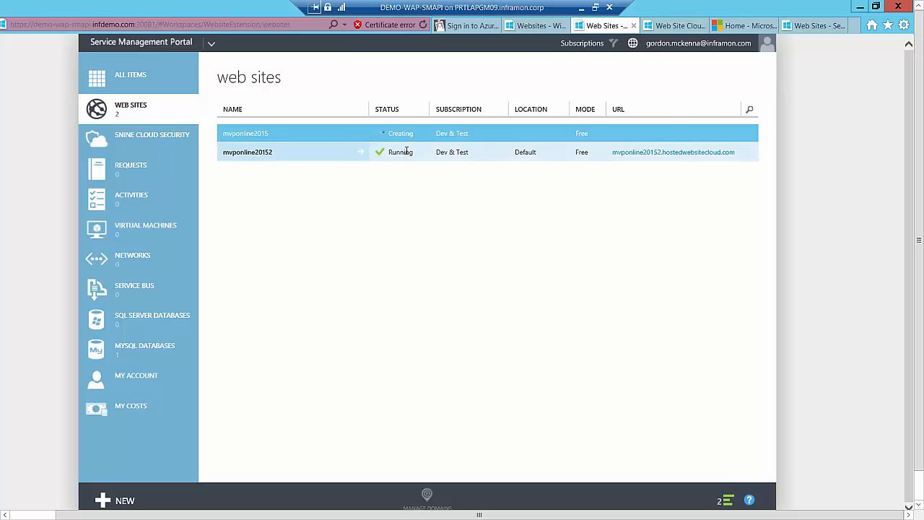
Open the dashboard of mvponline20152 and view its deployment credentials and source control setup dialogs, closing each without changes
left_click(310, 157)
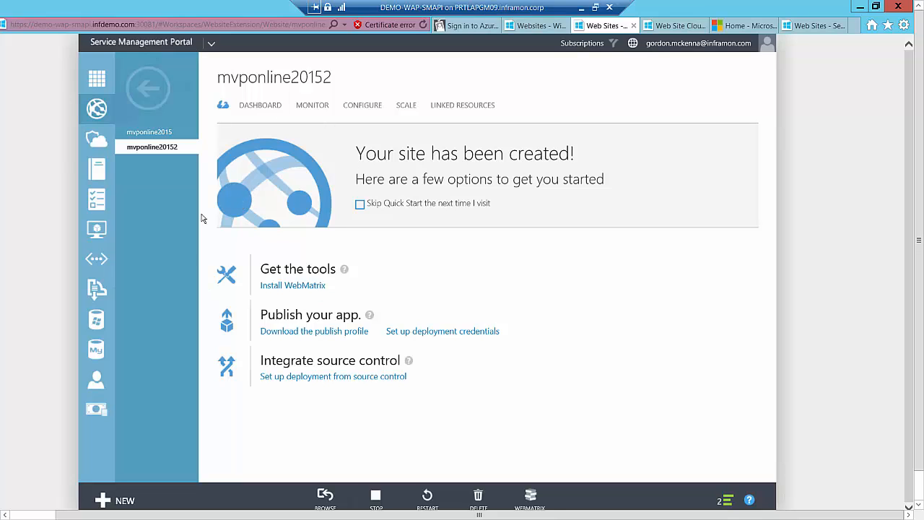
left_click(271, 108)
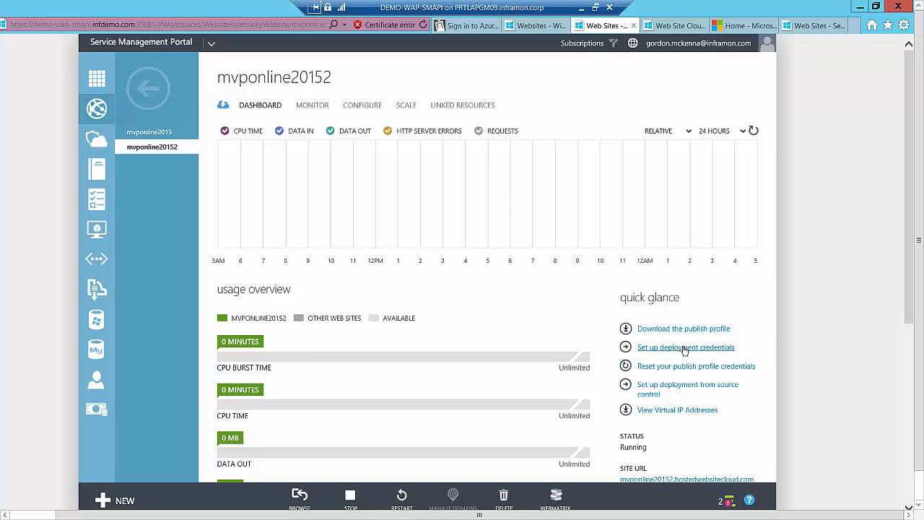
left_click(684, 348)
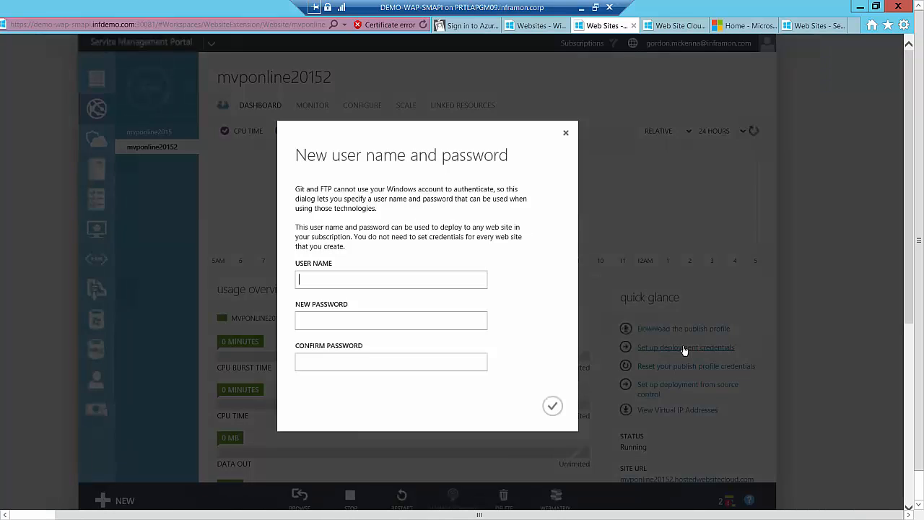
left_click(565, 133)
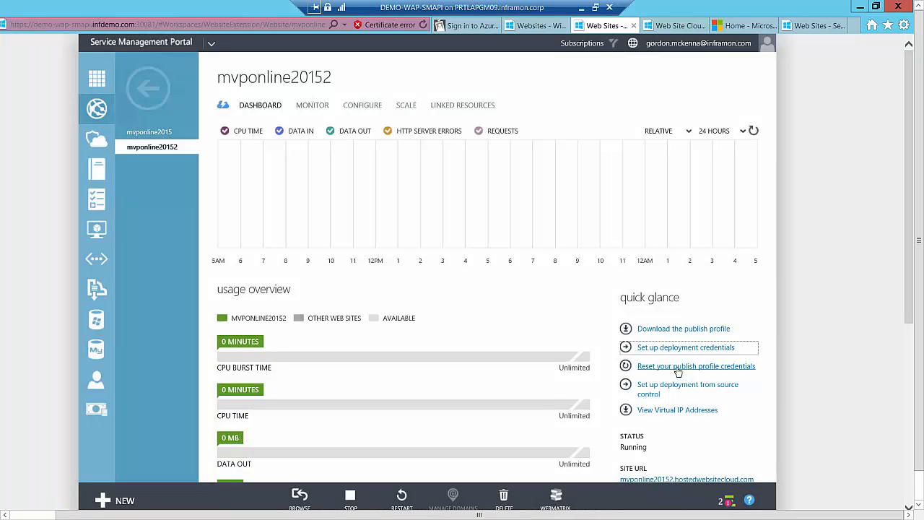
left_click(645, 392)
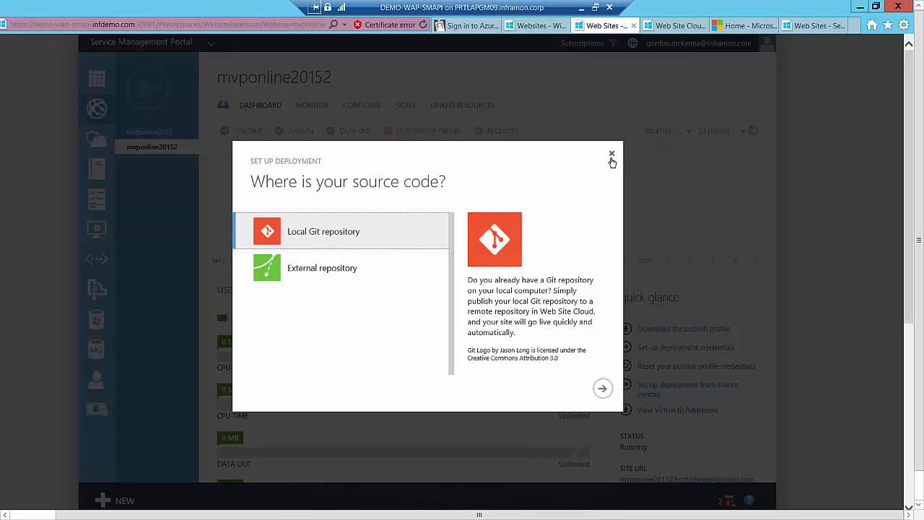
left_click(612, 154)
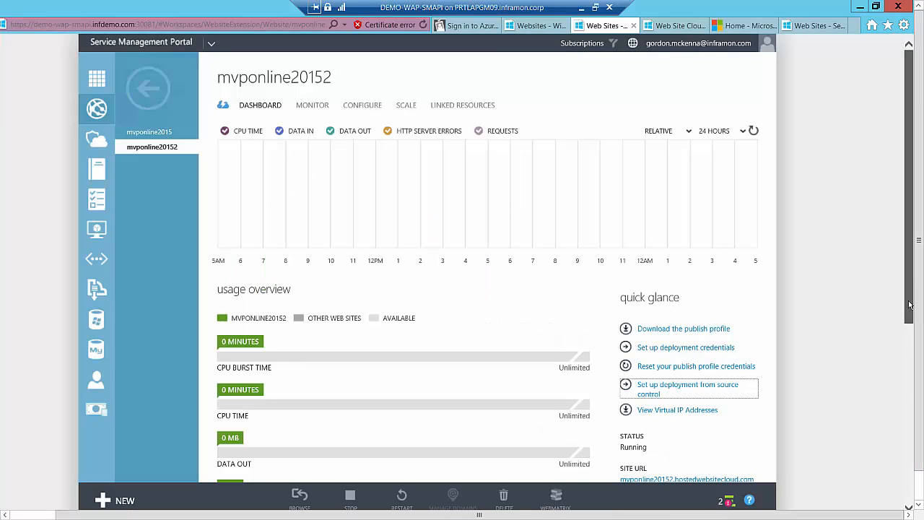
Examine the usage overview, linked resources and quick glance details on the dashboard of mvponline20152
scroll(912, 233, "down", 3)
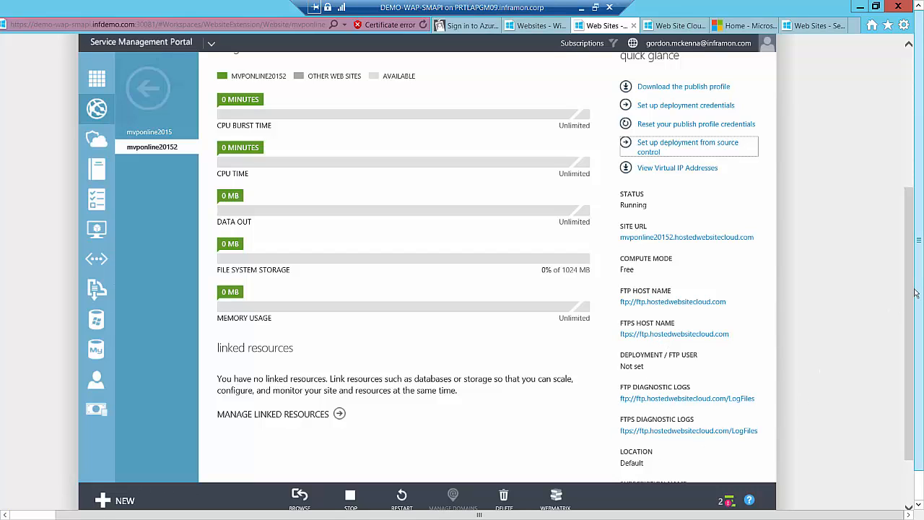
scroll(743, 422, "down", 1)
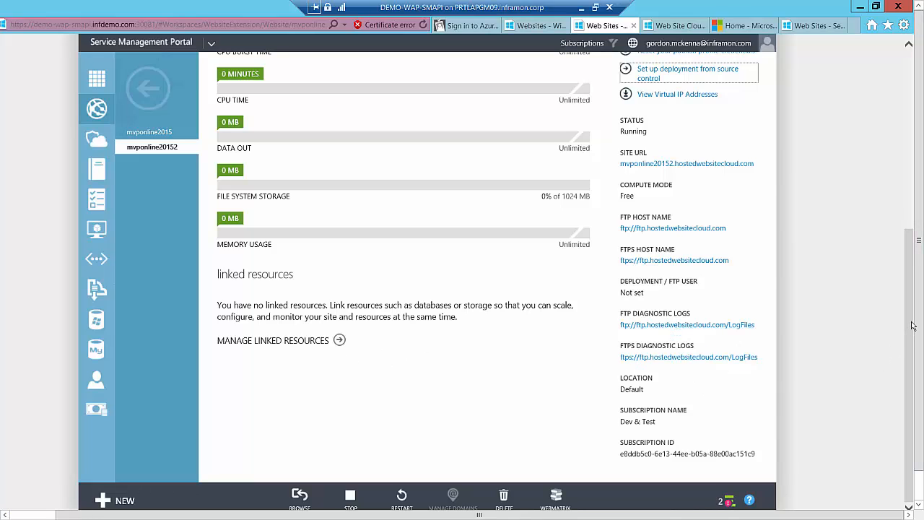
scroll(903, 333, "up", 5)
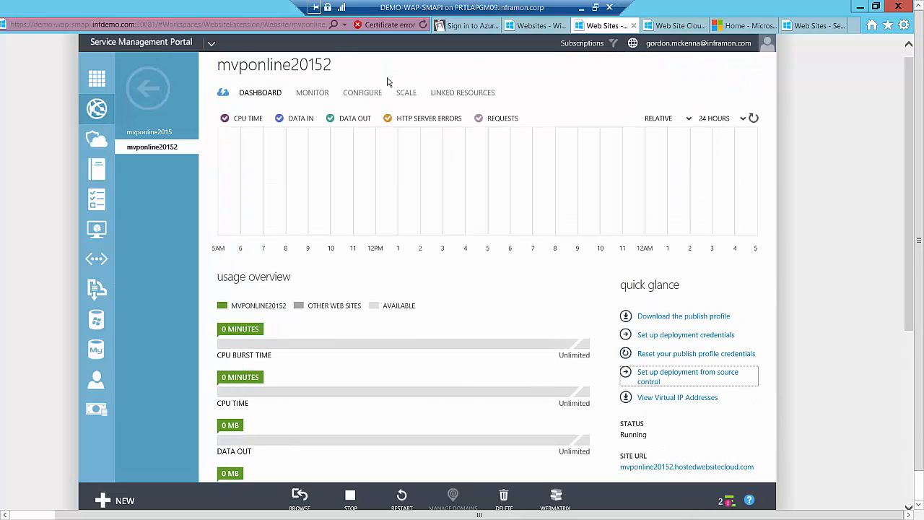
Examine the monitoring metrics, configuration settings and scaling options of mvponline20152
left_click(311, 97)
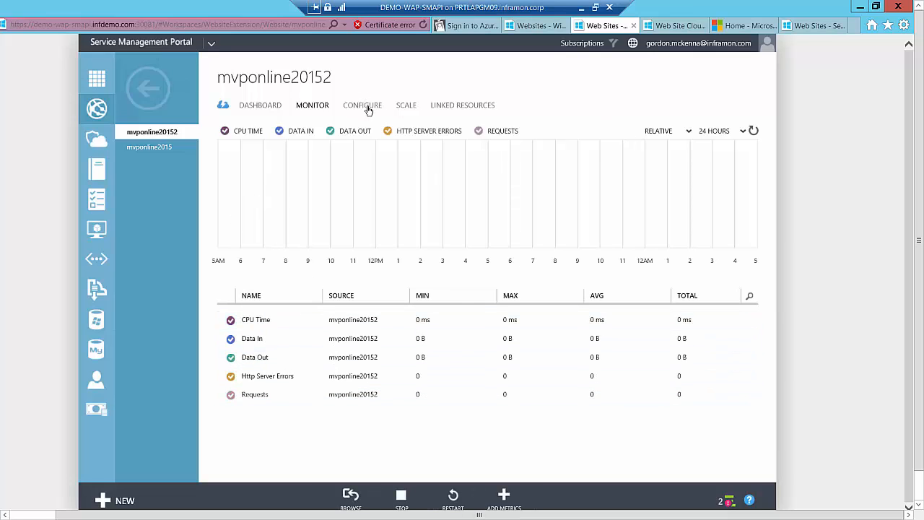
left_click(364, 107)
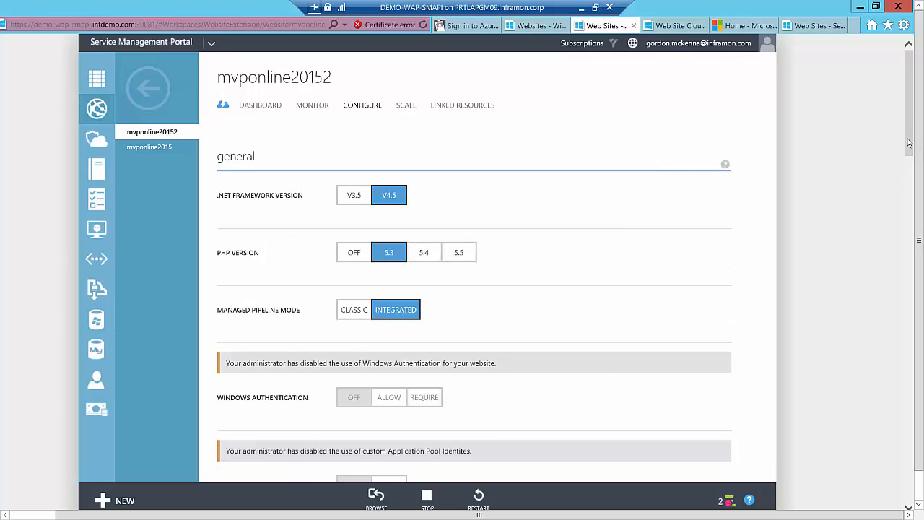
left_click_drag(909, 142, 919, 4)
left_click(405, 107)
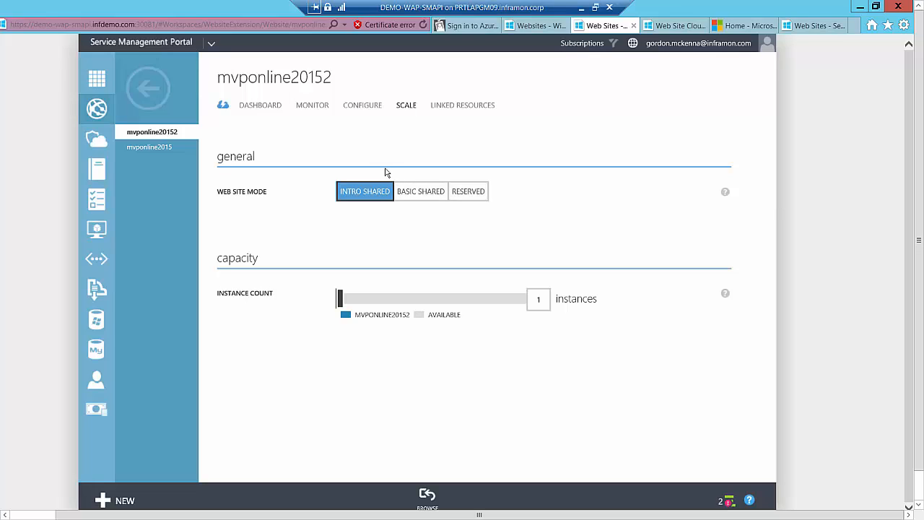
Preview the Basic Shared and Reserved web site modes and the instance size choices for mvponline20152, and return it to Intro Shared unsaved
left_click(424, 197)
left_click(464, 193)
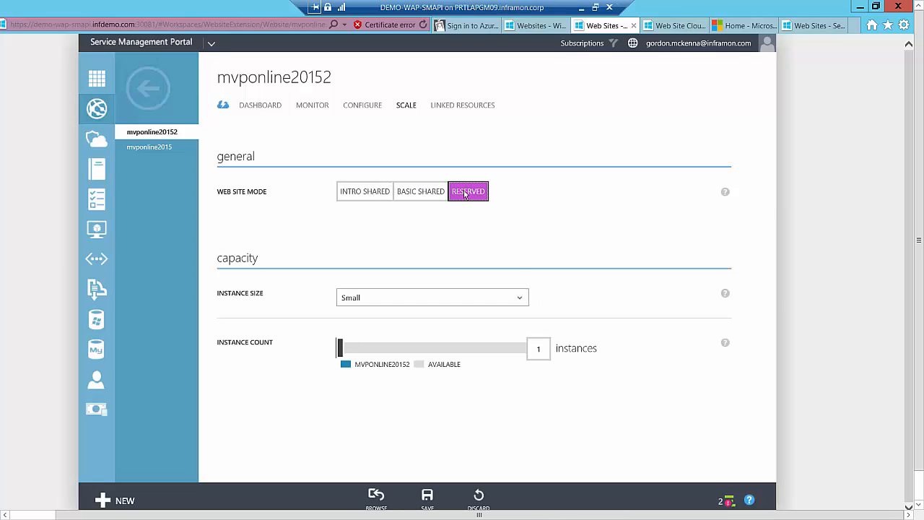
left_click(517, 298)
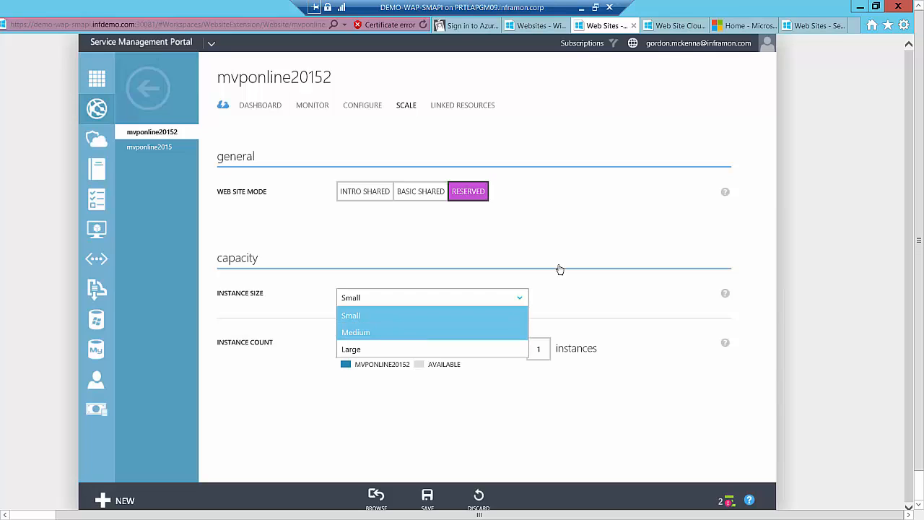
left_click(355, 192)
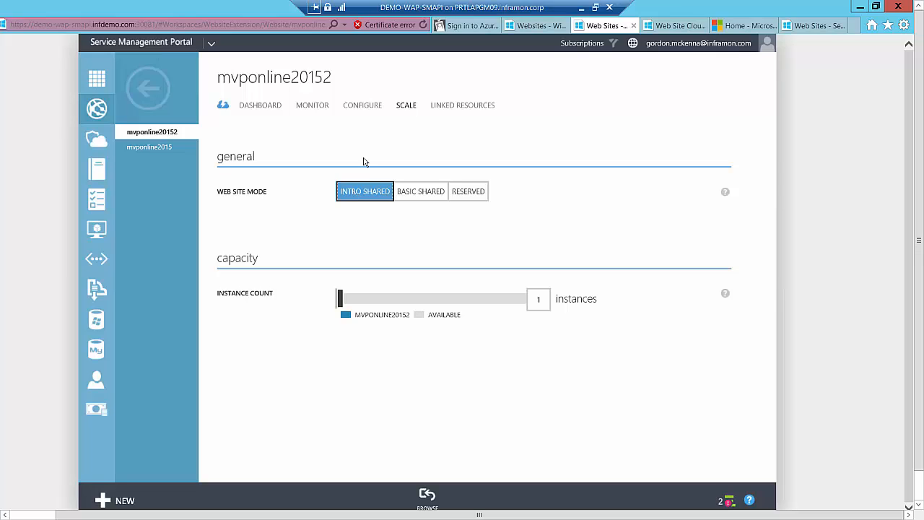
Scale mvponline20152 to Basic Shared mode with 1 instance, save and accept the billing change, and collapse the operations list
left_click(418, 196)
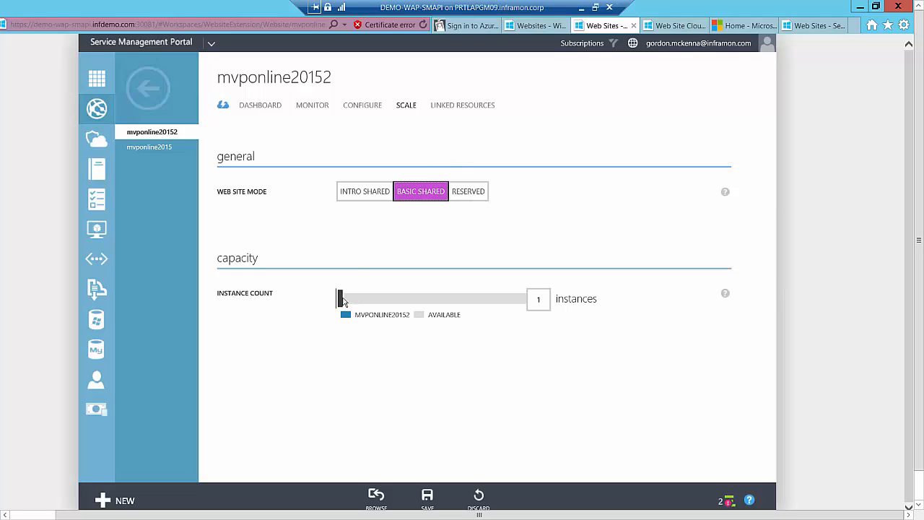
mouse_move(343, 300)
left_mouse_down()
mouse_move(534, 302)
mouse_move(347, 309)
left_mouse_up()
left_click(432, 507)
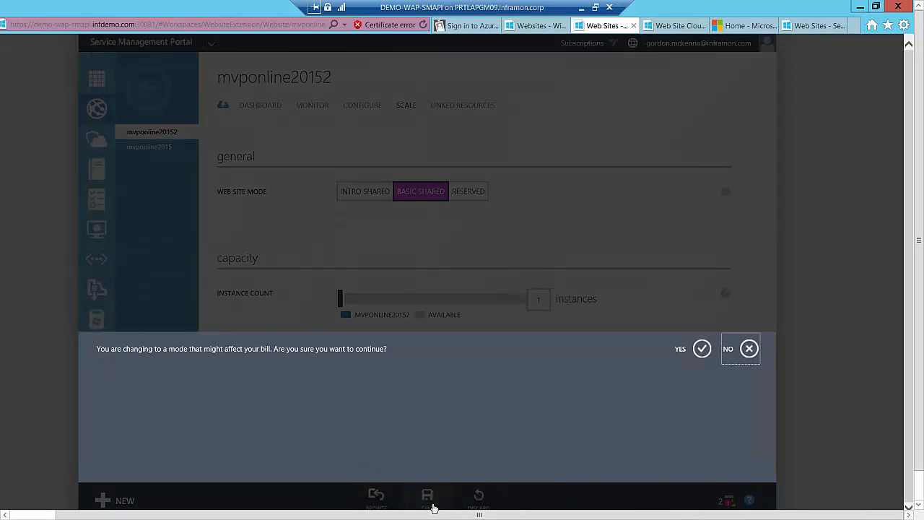
left_click(701, 348)
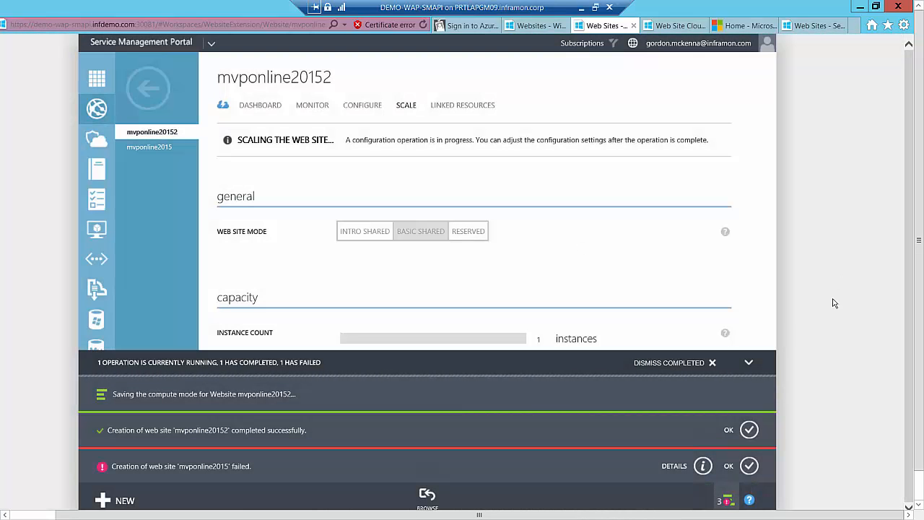
left_click(749, 364)
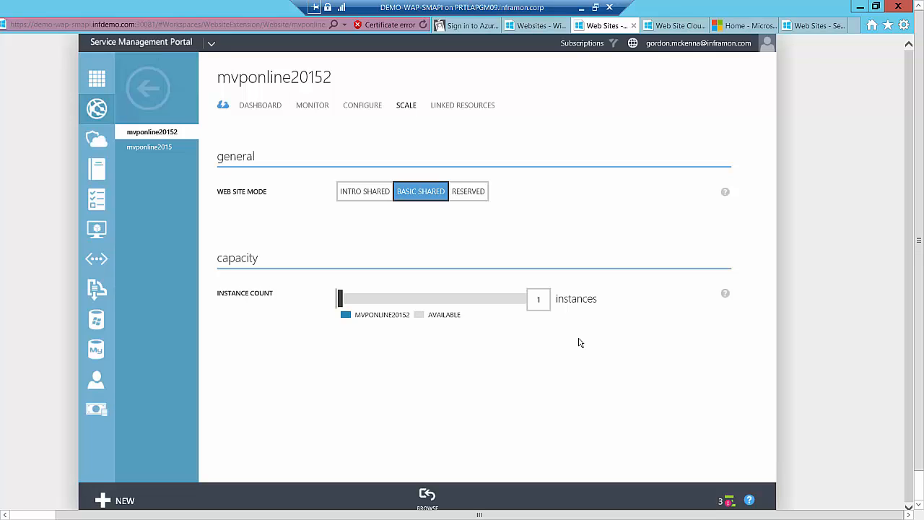
Scale mvponline20152 to Reserved mode with the Small instance size and 1 instance, save and accept the upgrade, and collapse the operations list
left_click(476, 200)
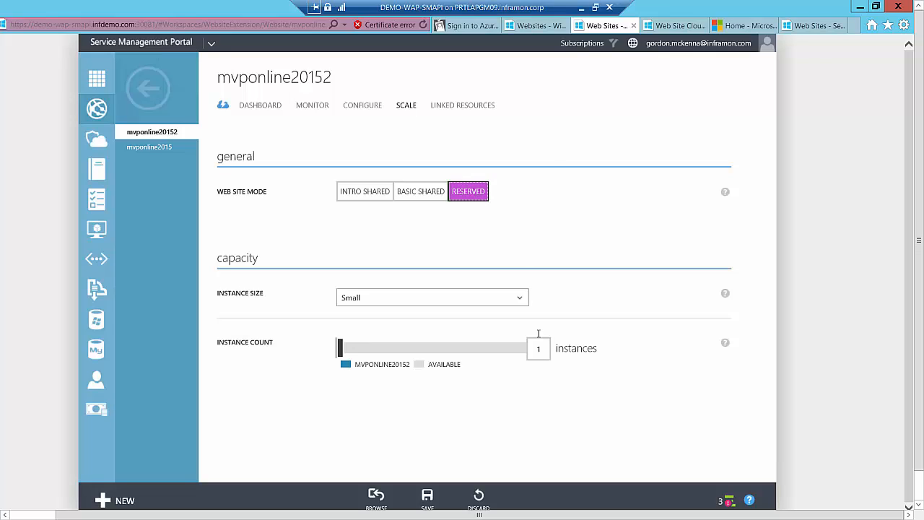
left_click(518, 301)
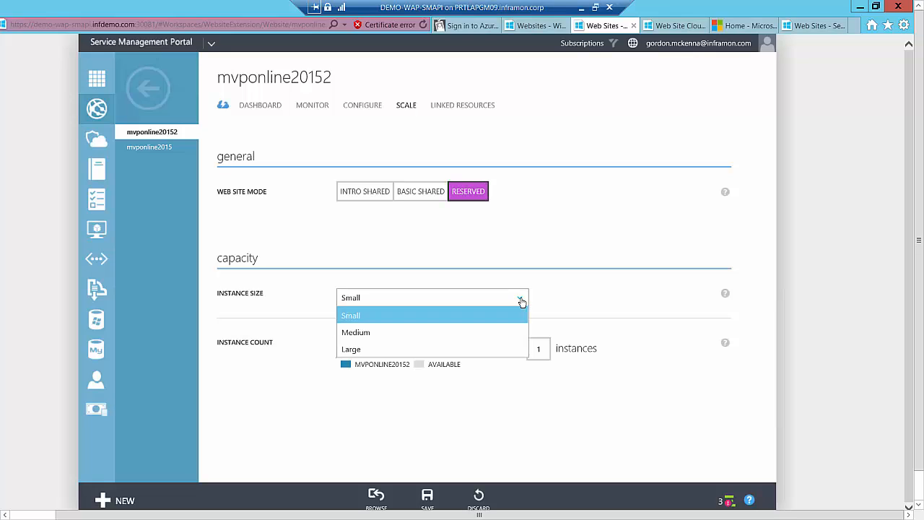
left_click(556, 296)
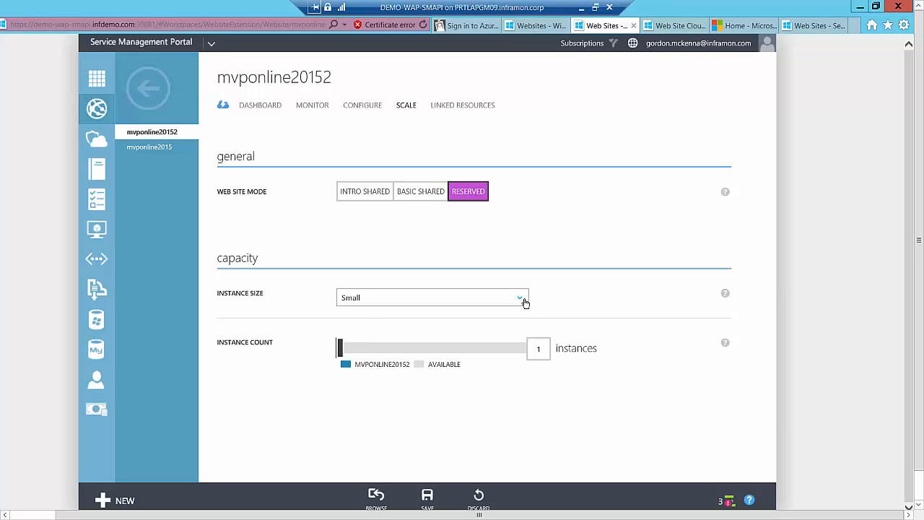
left_click(520, 302)
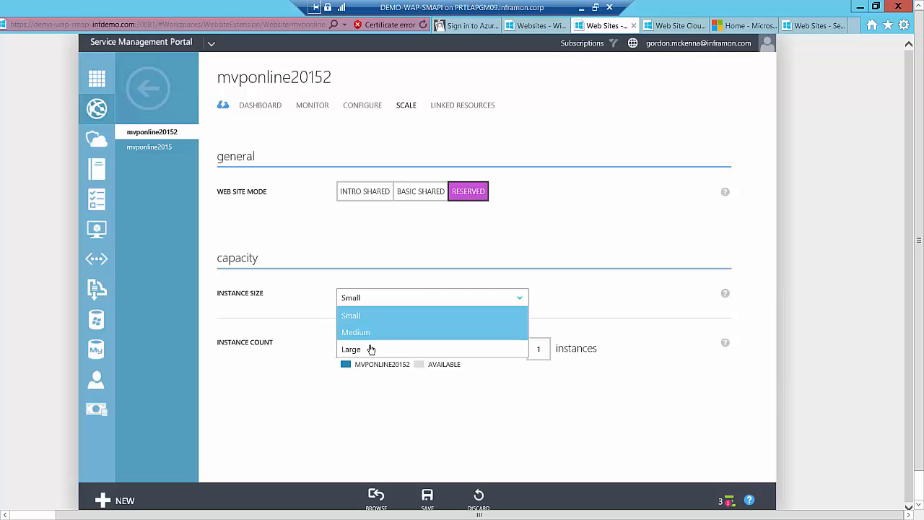
left_click(617, 306)
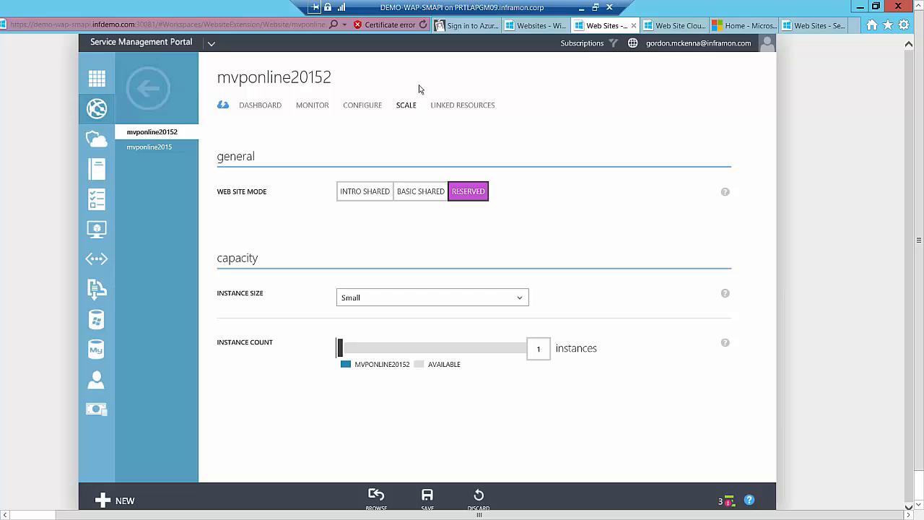
left_click(427, 496)
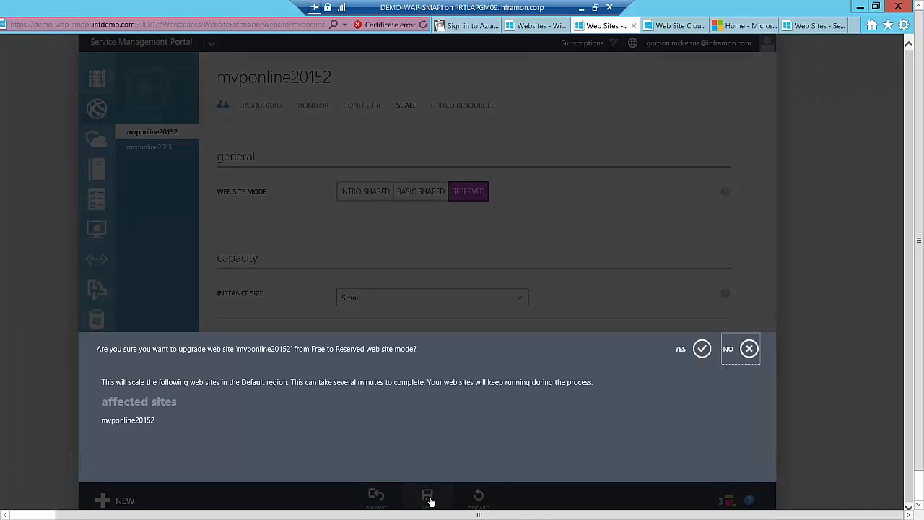
left_click(701, 350)
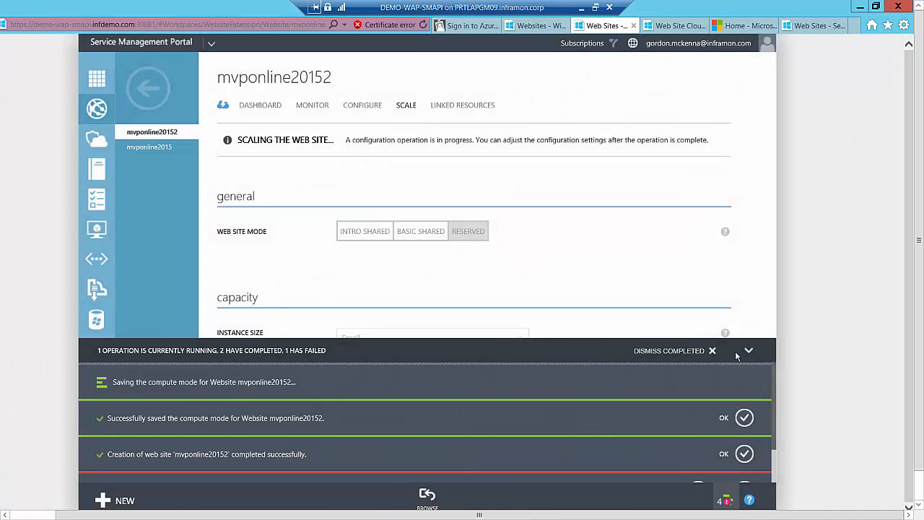
left_click(749, 351)
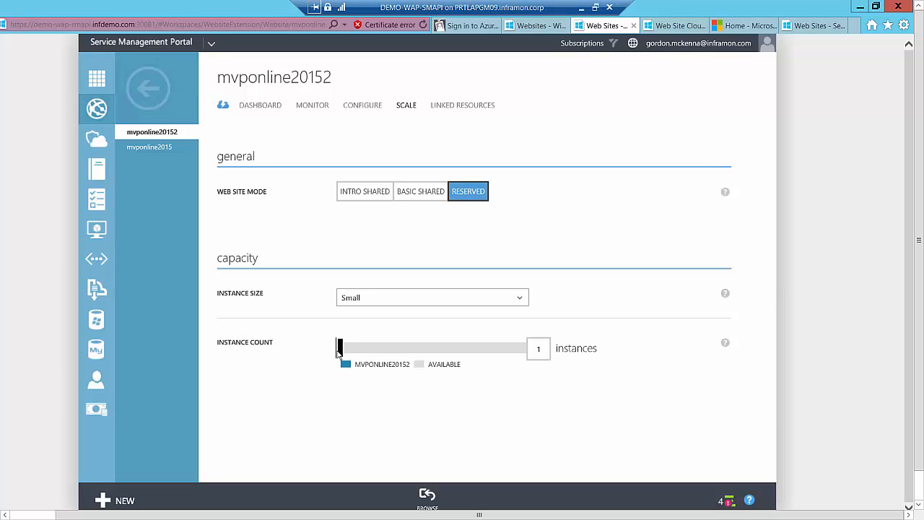
Return to the web sites list, compare it with the websites list in Microsoft Azure, and minimize the remote desktop session
left_click(148, 96)
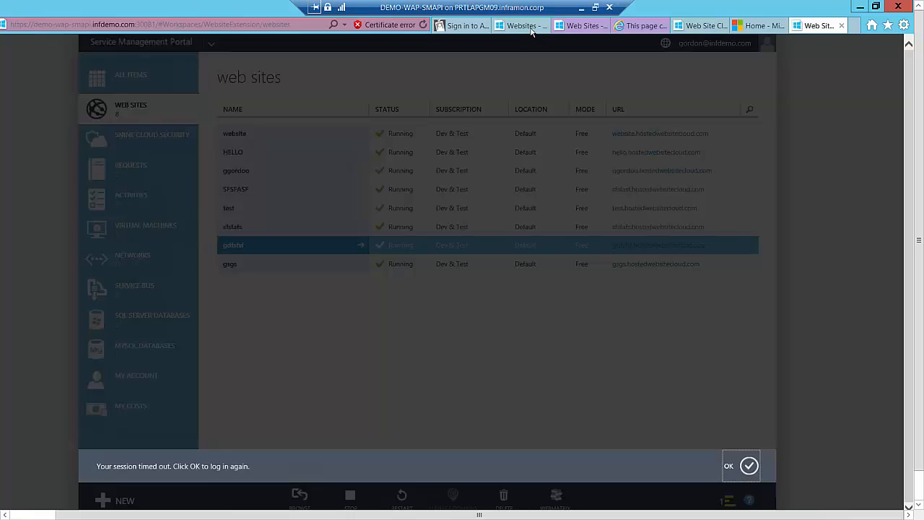
left_click(532, 29)
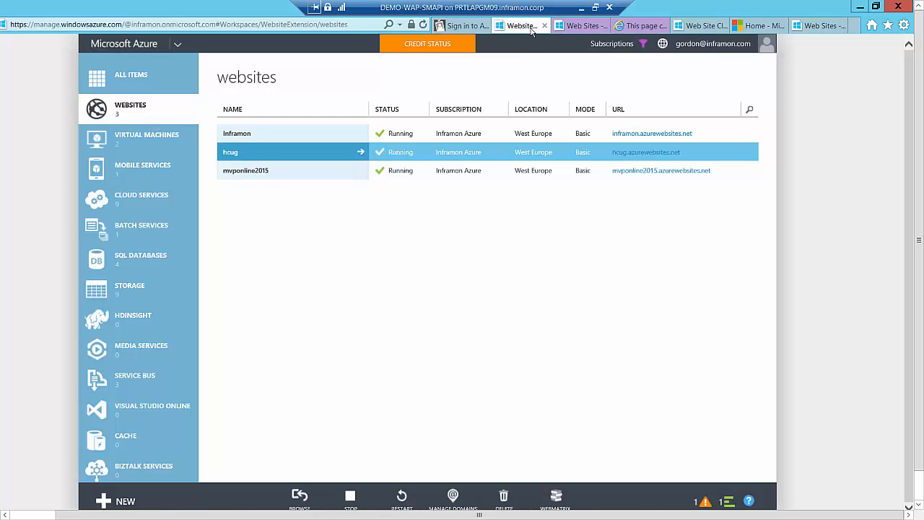
left_click(577, 26)
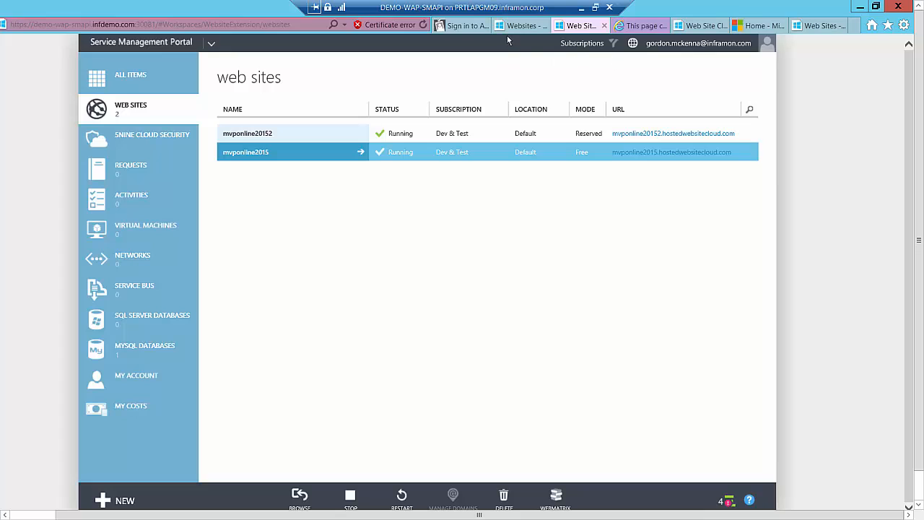
left_click(582, 8)
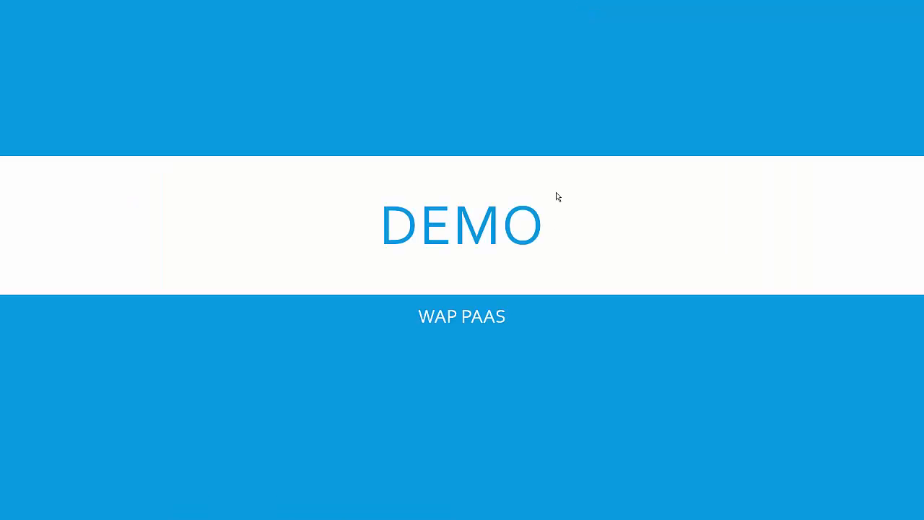
left_click(514, 374)
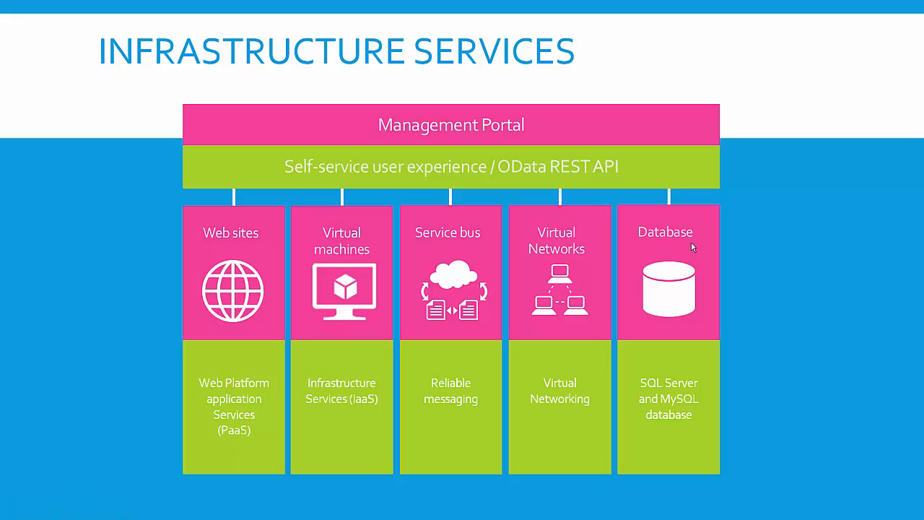
left_click(91, 326)
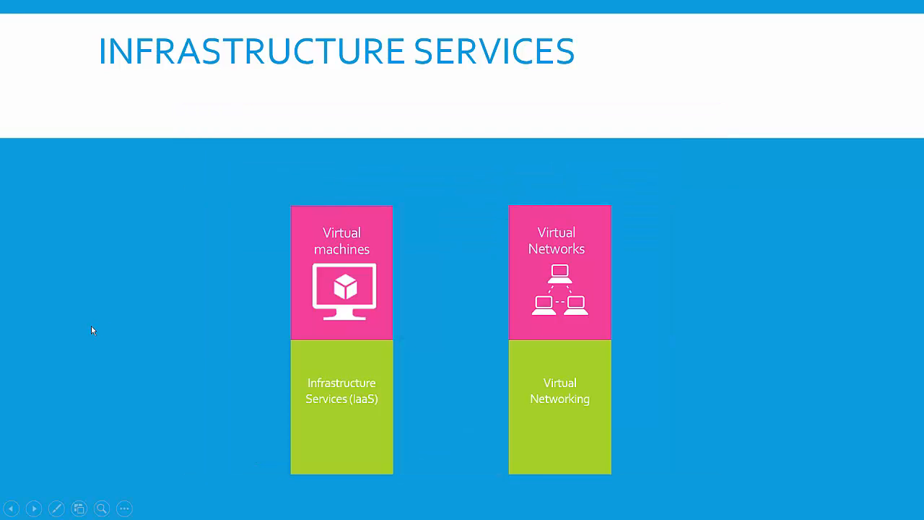
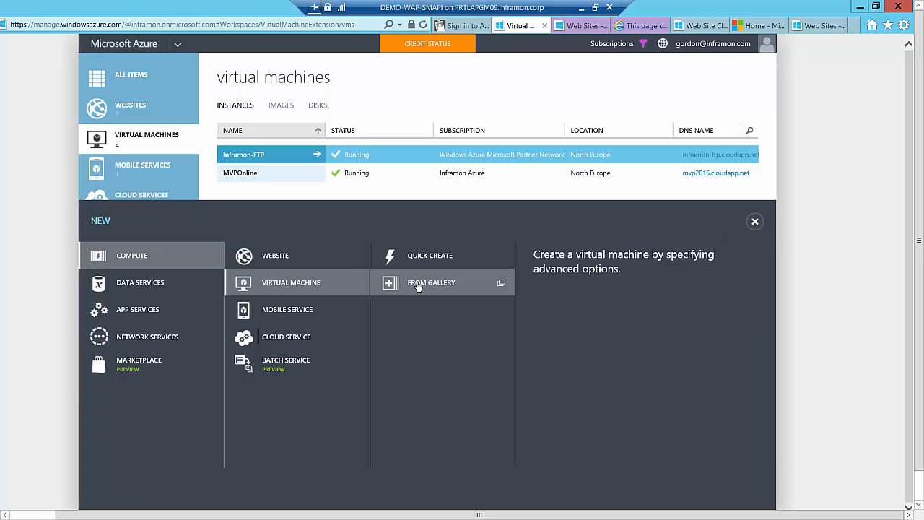
Start a new virtual machine from the gallery using the Windows Server 2012 Datacenter image
left_click(418, 284)
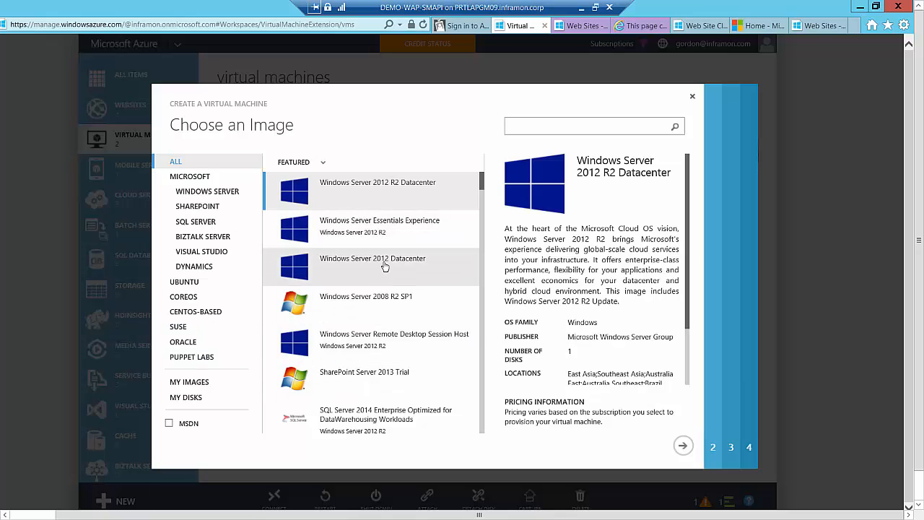
left_click(385, 267)
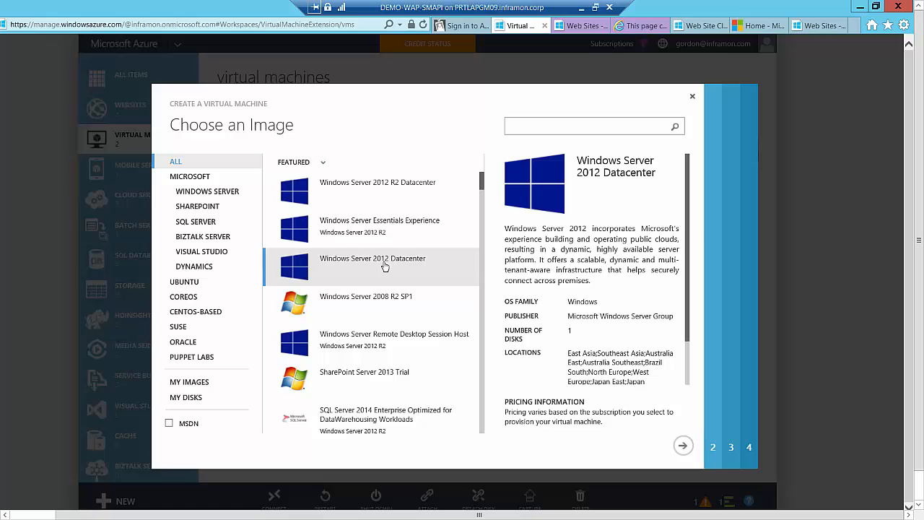
left_click(684, 448)
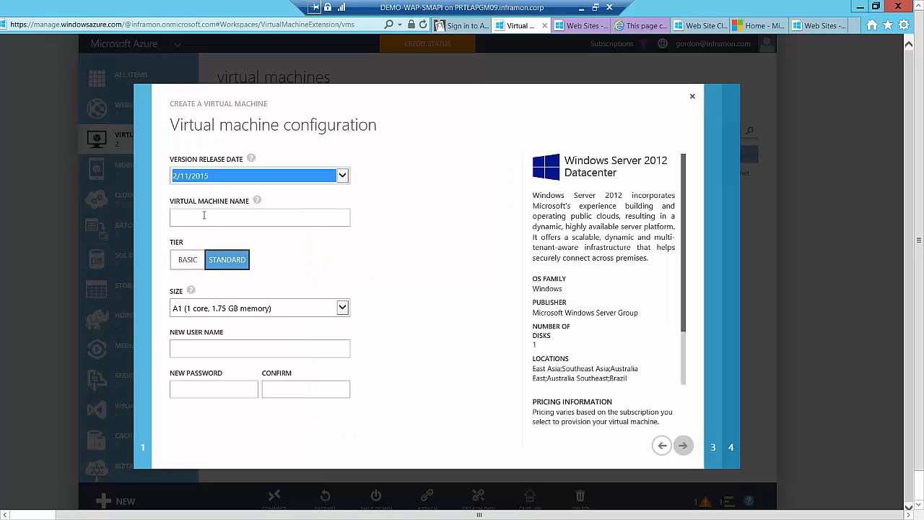
Name the virtual machine mvponline, compare the Basic and Standard tiers, review the sizes, and keep Standard with A1 (1 core, 1.75 GB memory)
left_click(204, 215)
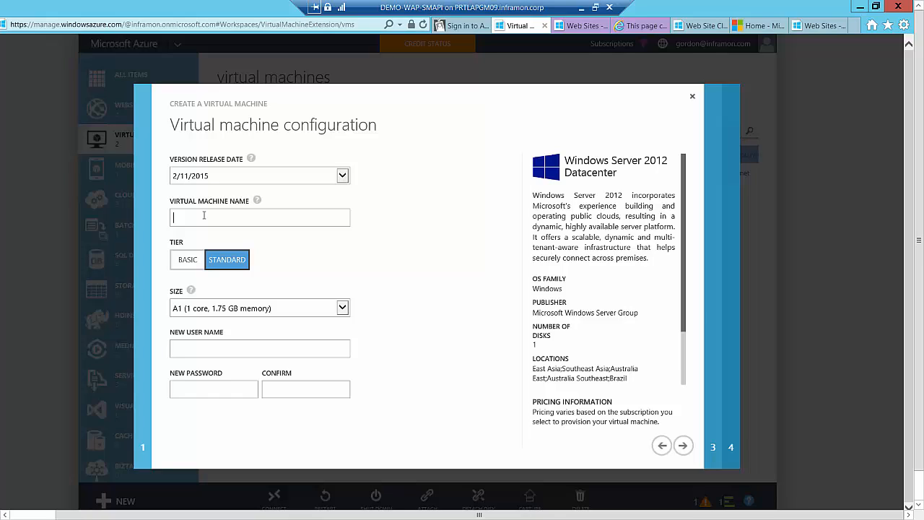
type("mvpp")
left_click(189, 260)
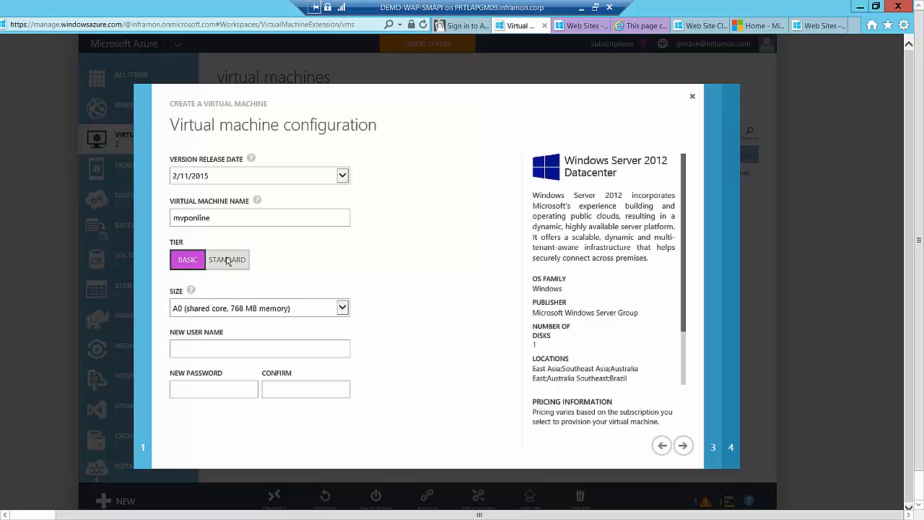
left_click(227, 260)
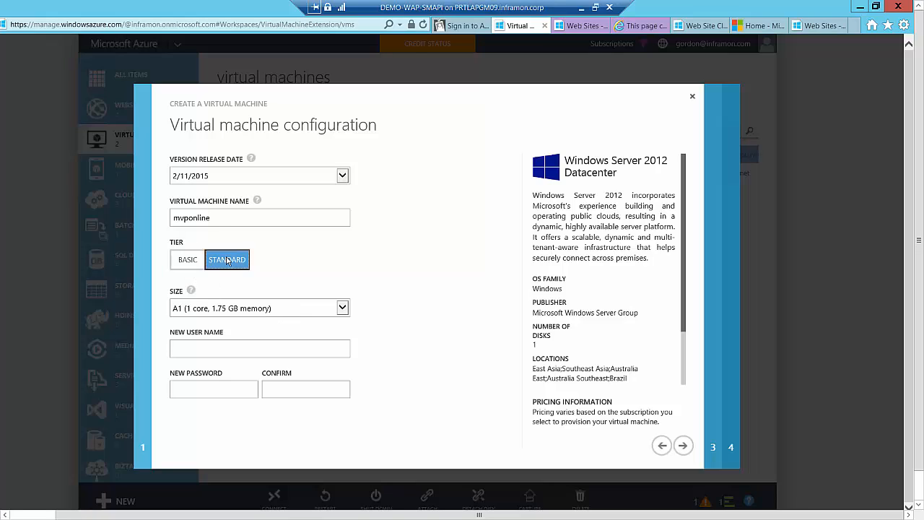
left_click(342, 307)
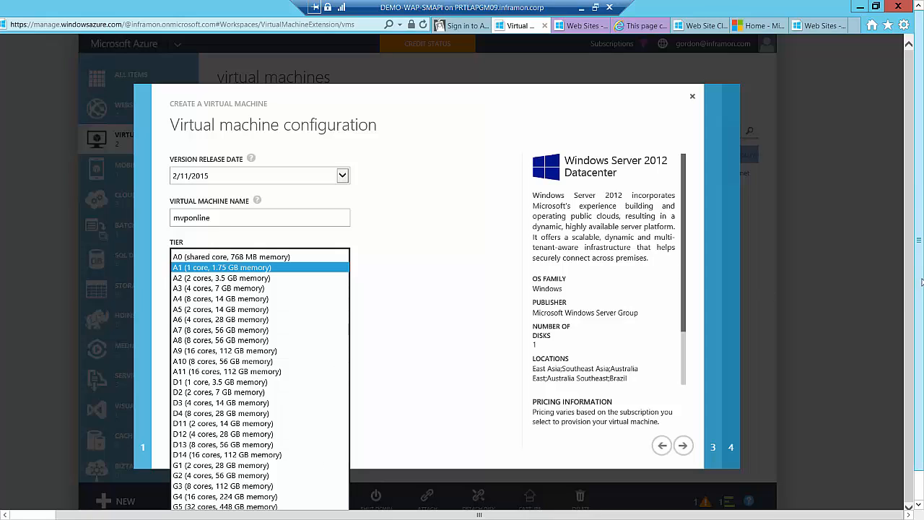
left_click_drag(919, 307, 919, 339)
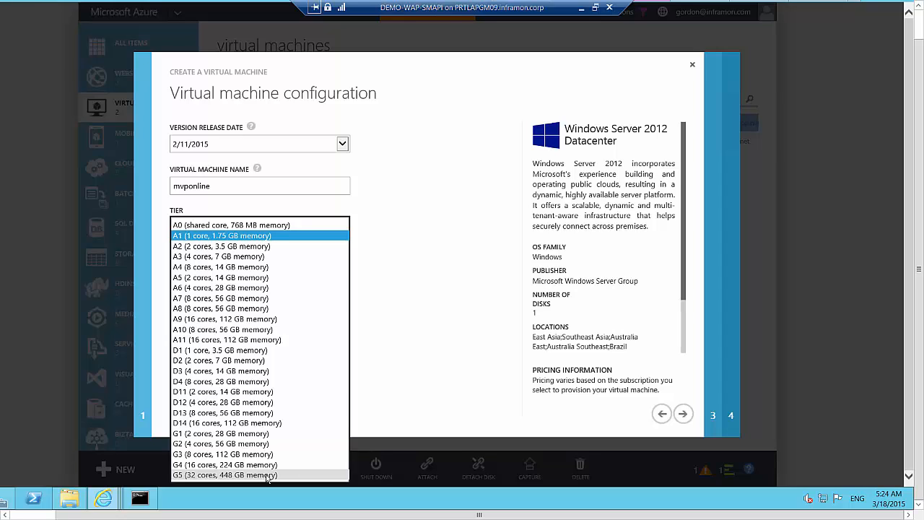
left_click(427, 342)
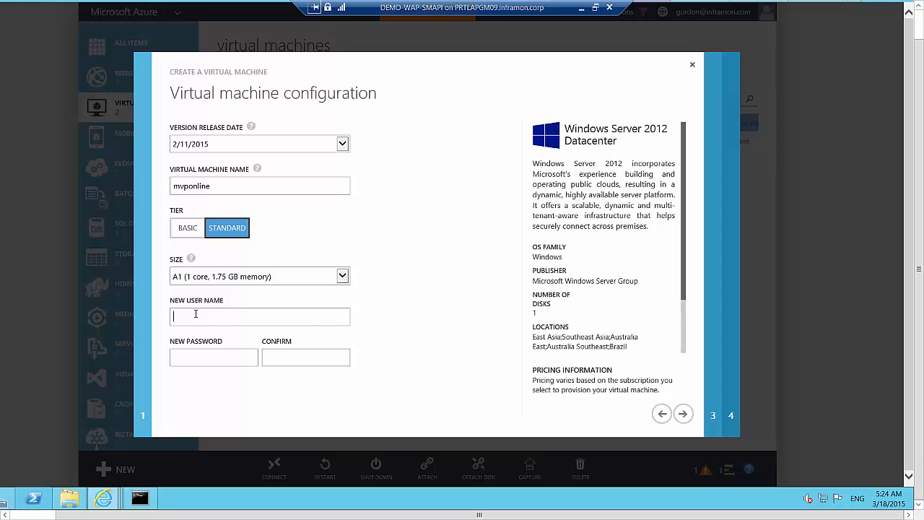
Enter the new user name, fill in and confirm the account password, and continue to the cloud service settings
type("mvp12")
left_click(293, 353)
left_click(683, 413)
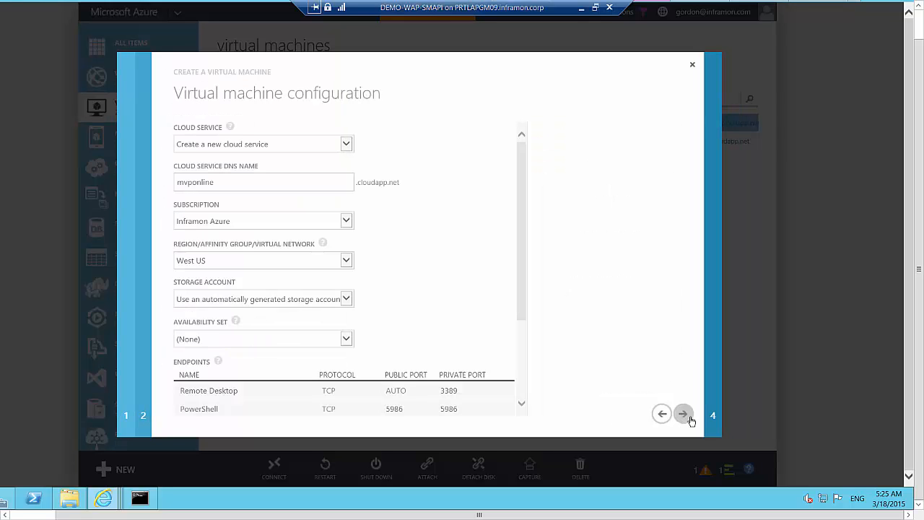
Set the cloud service DNS name to mvp12 after trying mvponline12
left_click(266, 179)
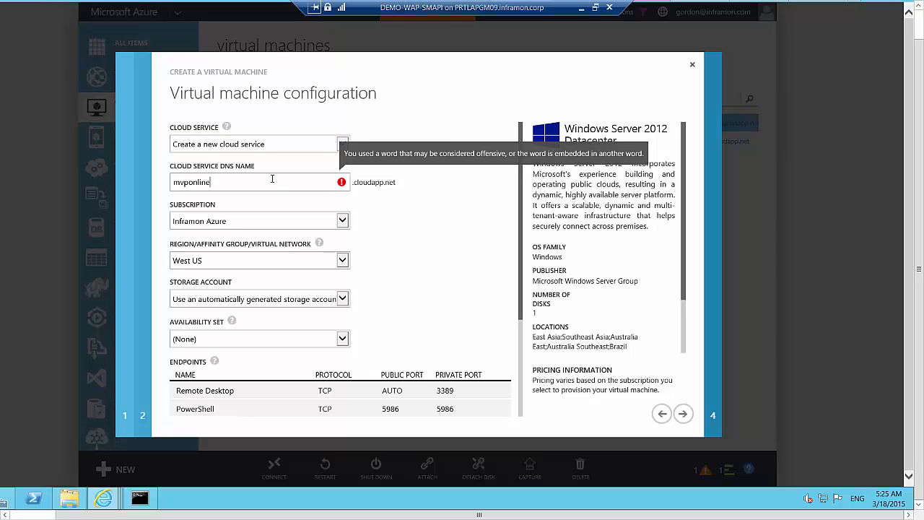
type("12")
left_click_drag(247, 181, 141, 182)
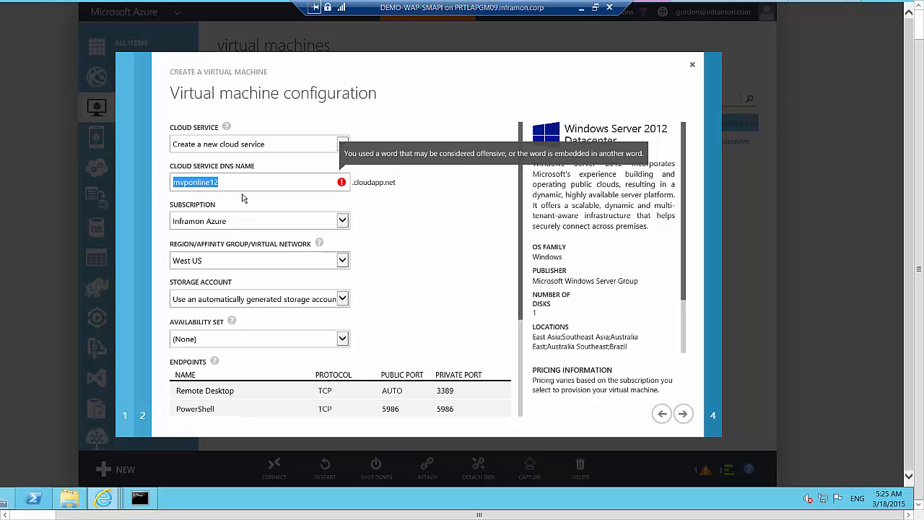
type("mvp12")
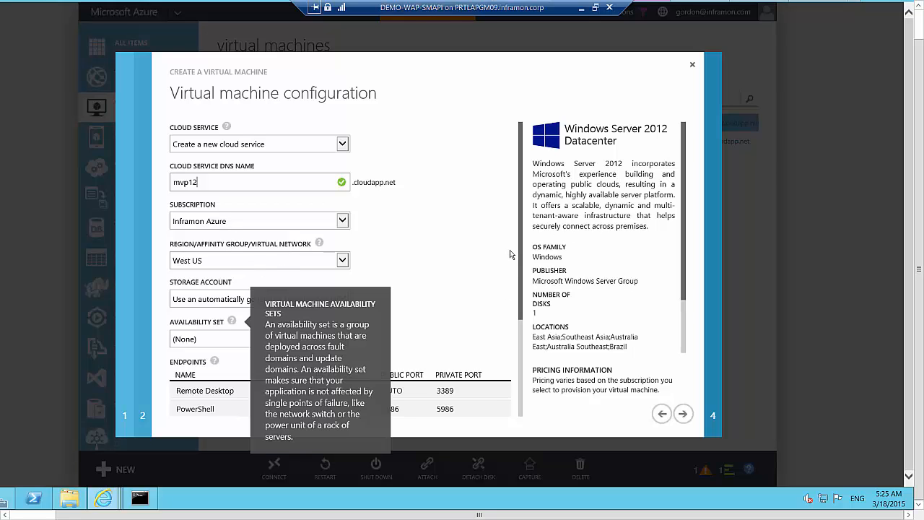
Accept the default endpoints and VM agent installation, create the virtual machine, and collapse the operations list
scroll(510, 254, "down", 3)
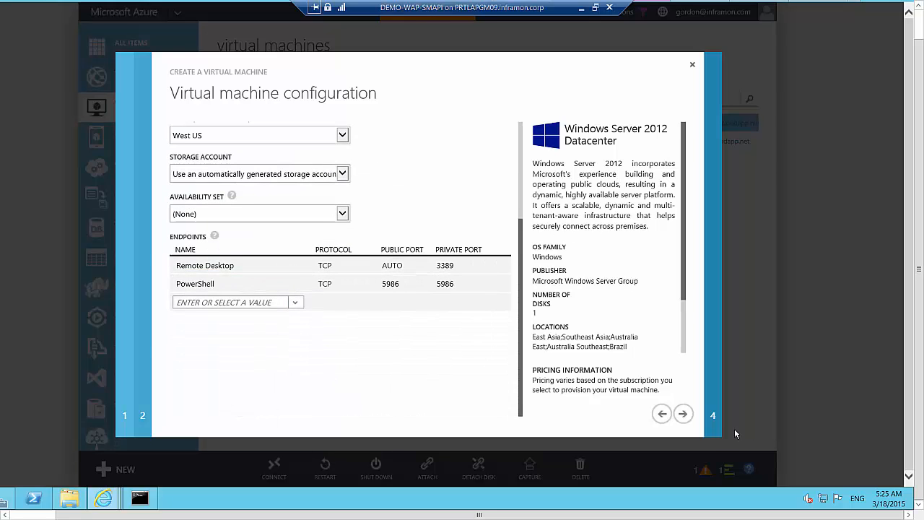
left_click(683, 414)
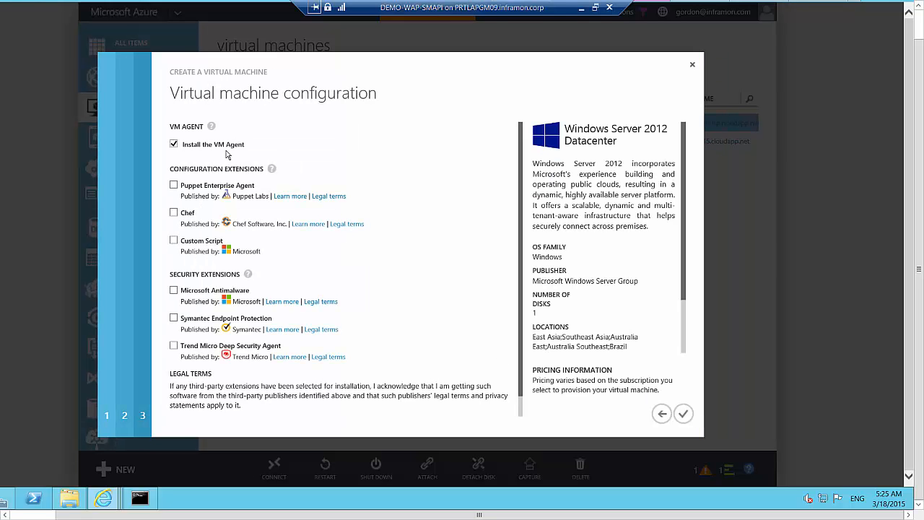
left_click(682, 414)
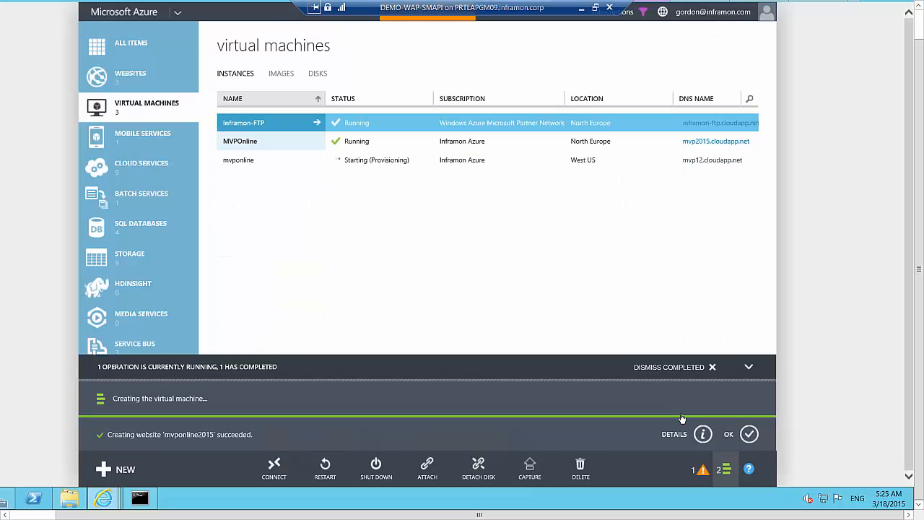
left_click(748, 367)
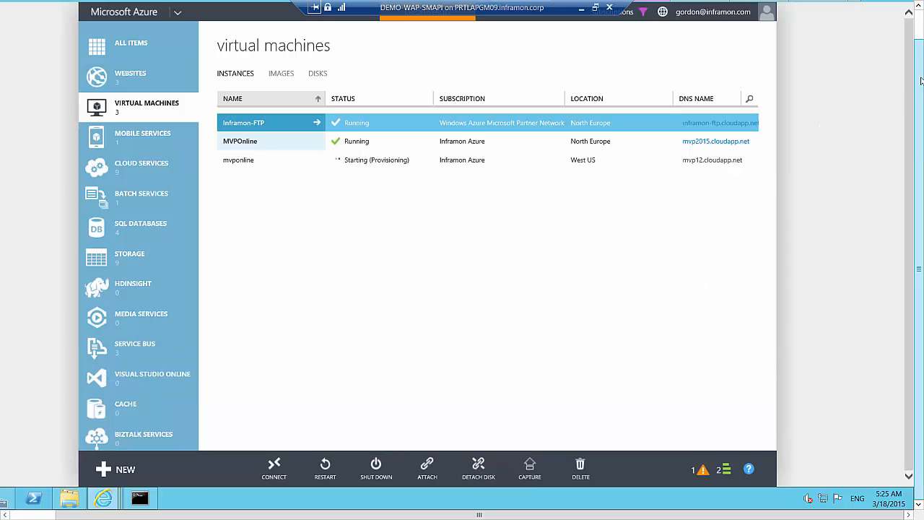
Switch to the Service Management Portal and start a virtual machine role from the gallery using Windows Server 2012 R2
left_click_drag(920, 78, 919, 9)
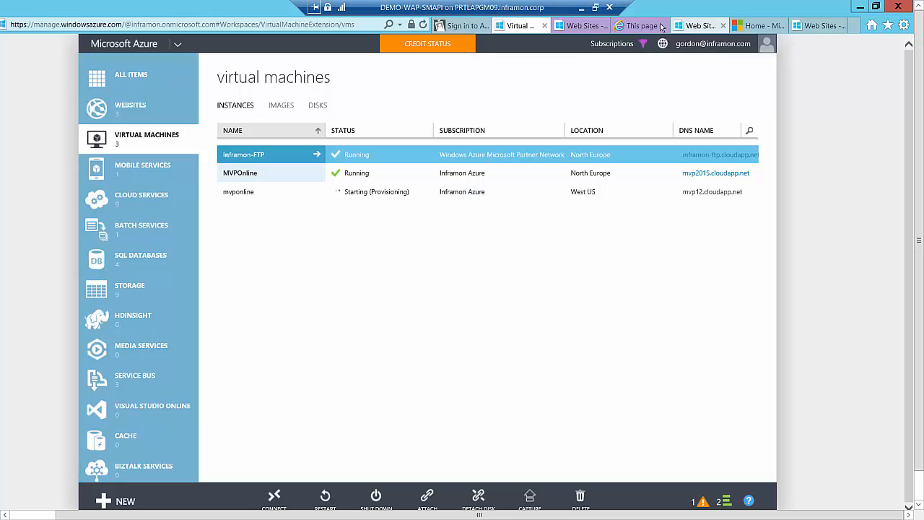
left_click(570, 26)
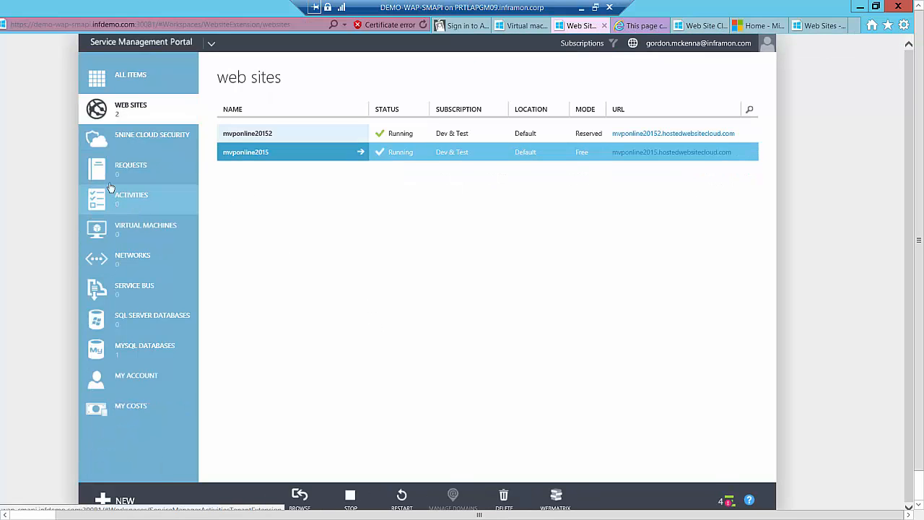
left_click(140, 234)
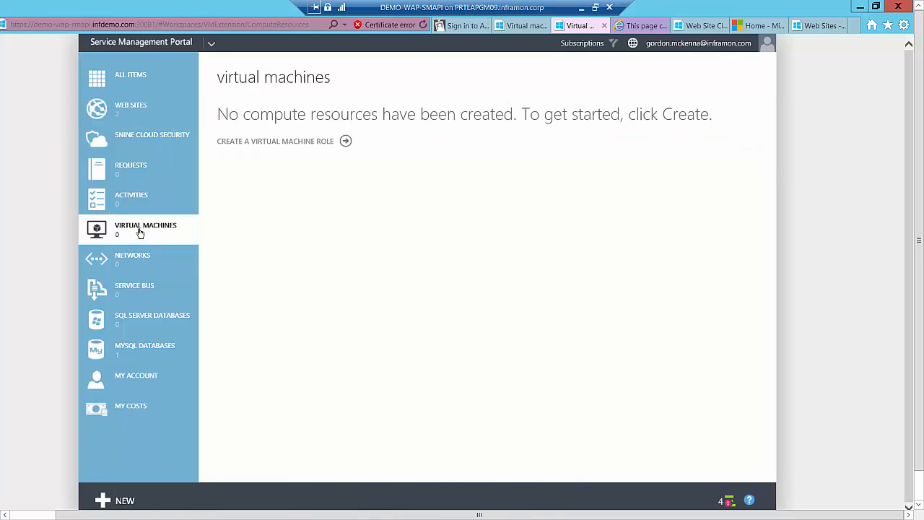
left_click(260, 142)
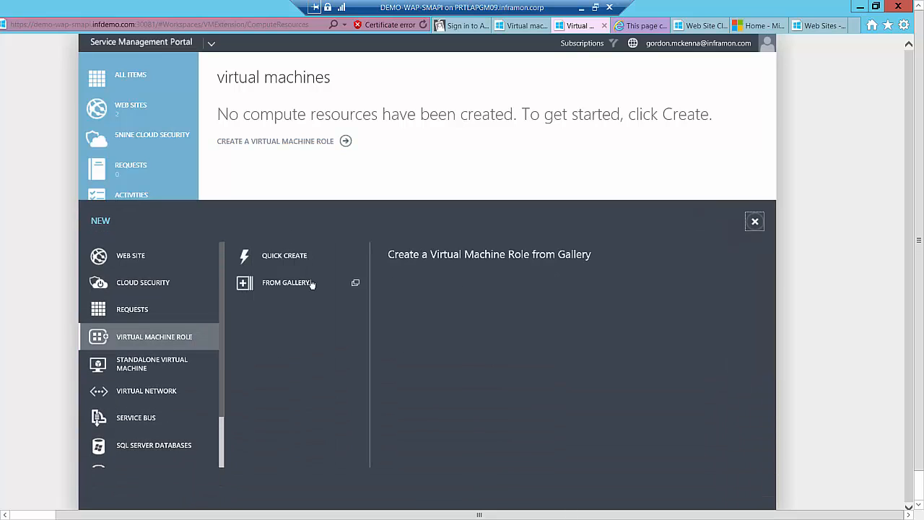
left_click(286, 285)
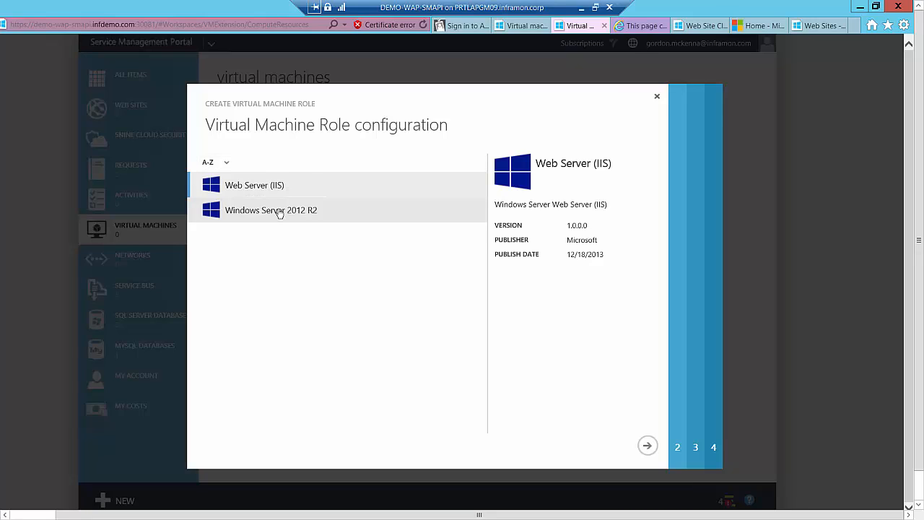
left_click(281, 212)
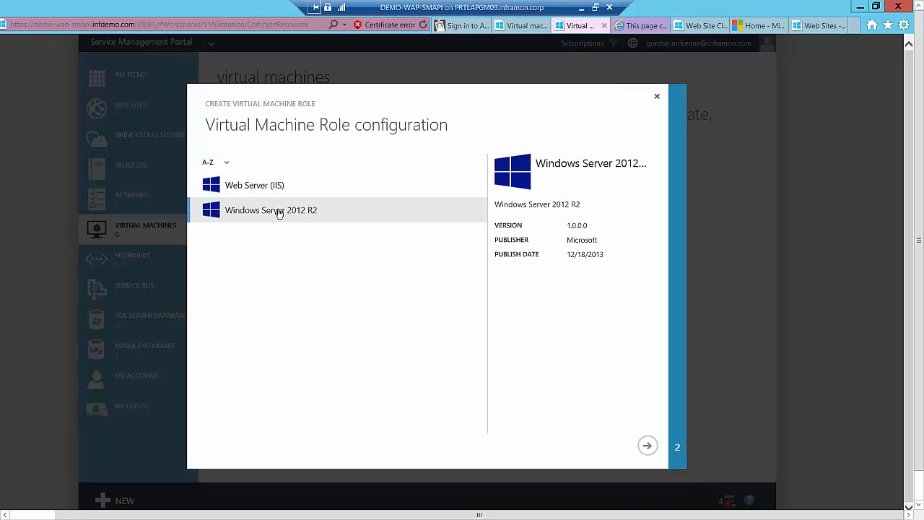
left_click(648, 446)
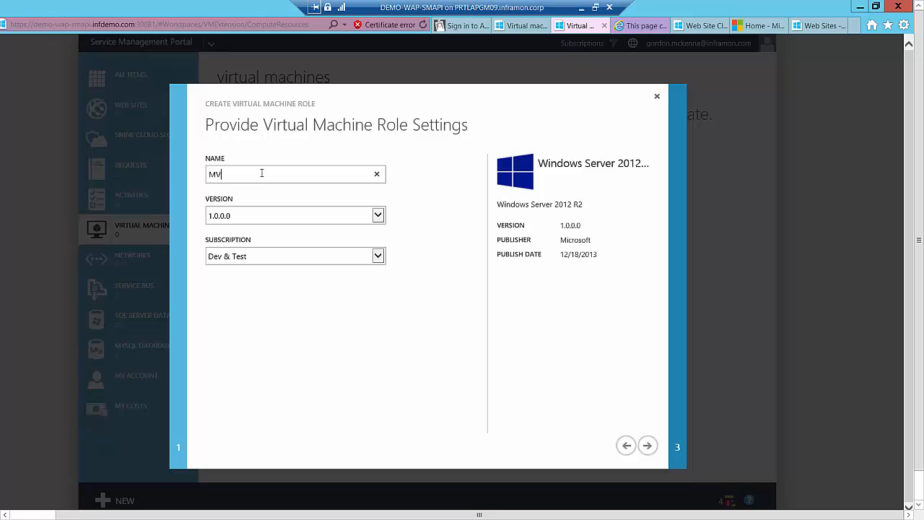
Name the virtual machine role MVP12, keep version 1.0.0.0 and the Dev & Test subscription, and continue to the machine configuration
type("Po")
type("12")
left_click(385, 216)
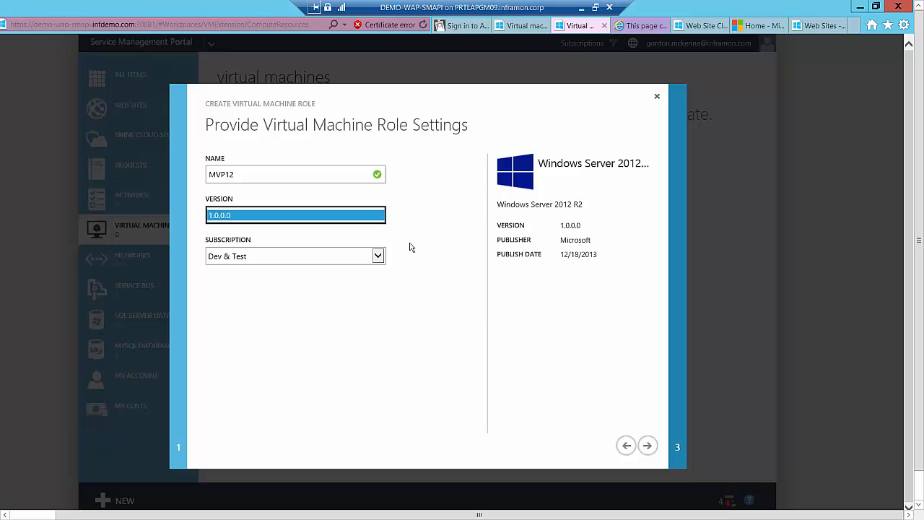
left_click(382, 264)
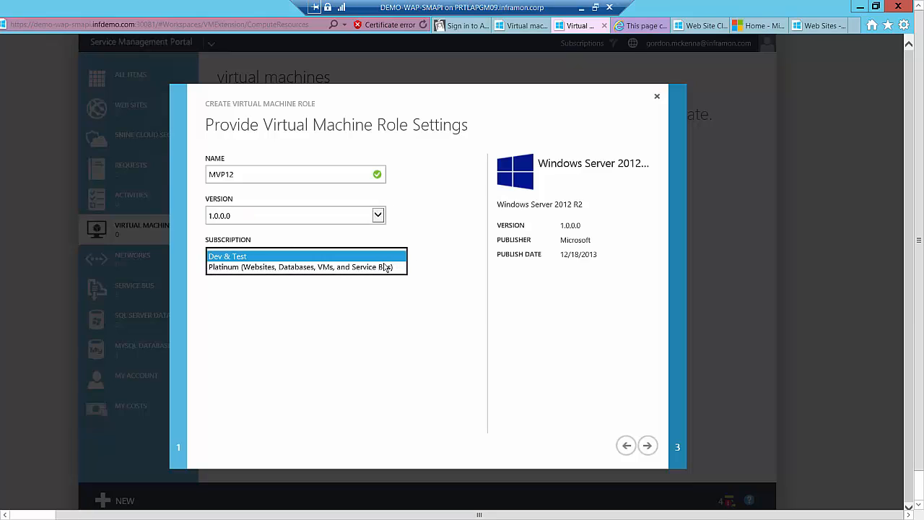
left_click(386, 261)
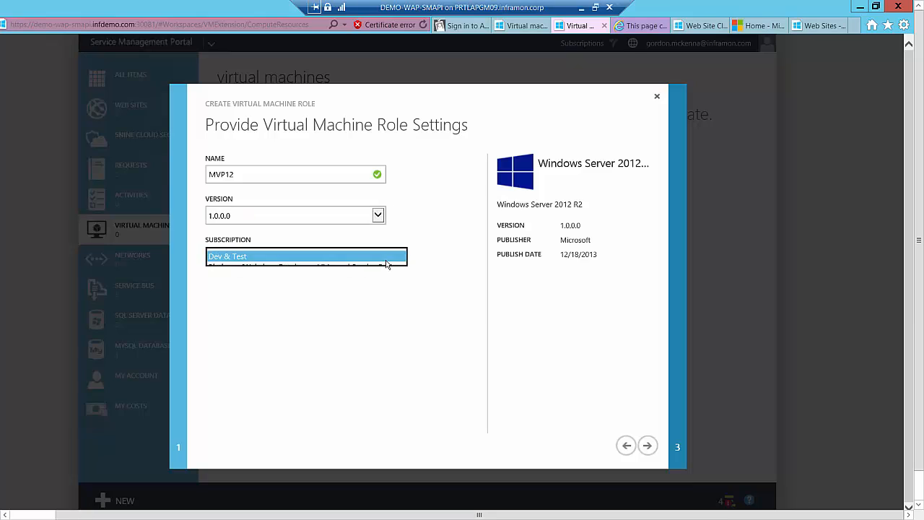
left_click(647, 445)
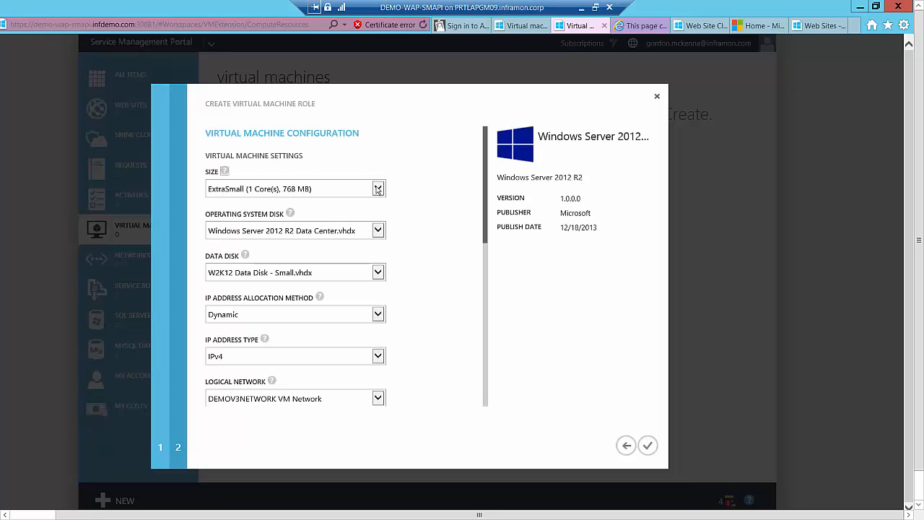
Keep the ExtraSmall size, the Windows Server 2012 R2 Data Center.vhdx operating system disk and the W2K12 Data Disk - Small.vhdx data disk
left_click(377, 189)
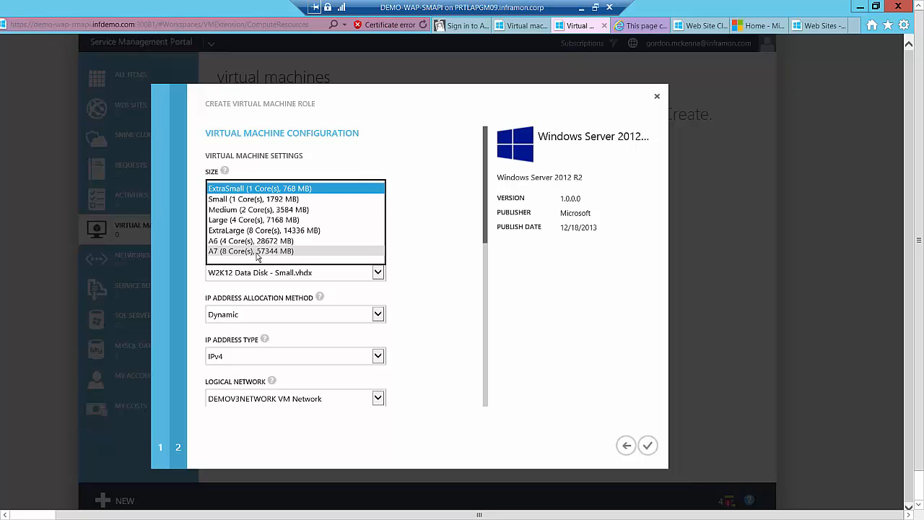
left_click(289, 190)
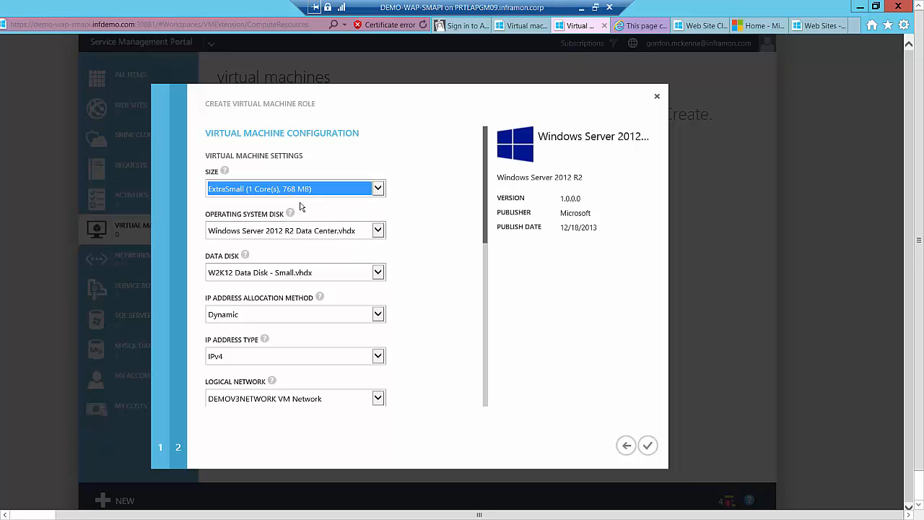
left_click(378, 231)
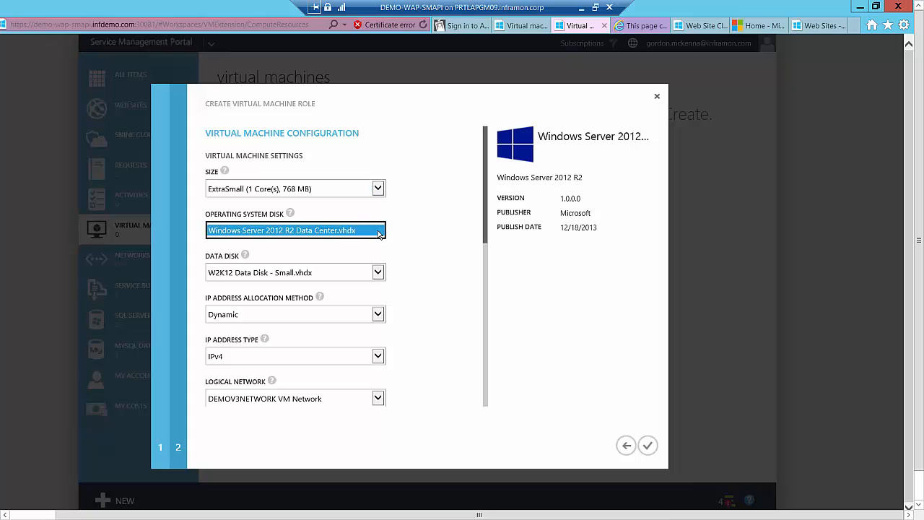
left_click(378, 273)
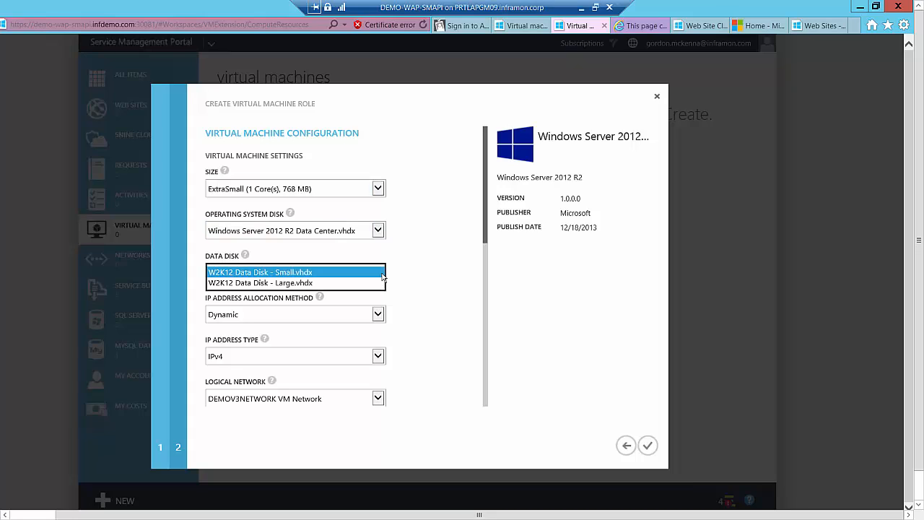
left_click(376, 270)
left_click(379, 272)
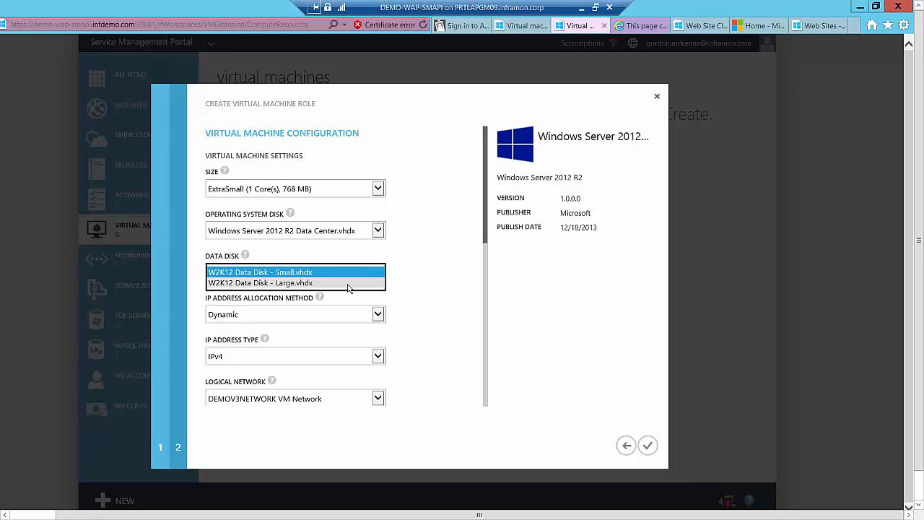
left_click(413, 295)
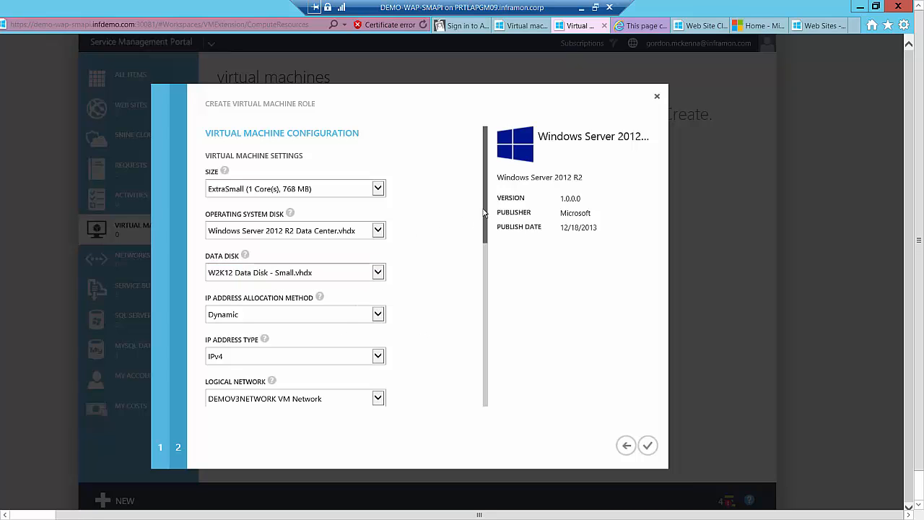
Keep DEMOV3NETWORK VM Network as the logical network, then enter and confirm the administrator account password
scroll(483, 224, "down", 5)
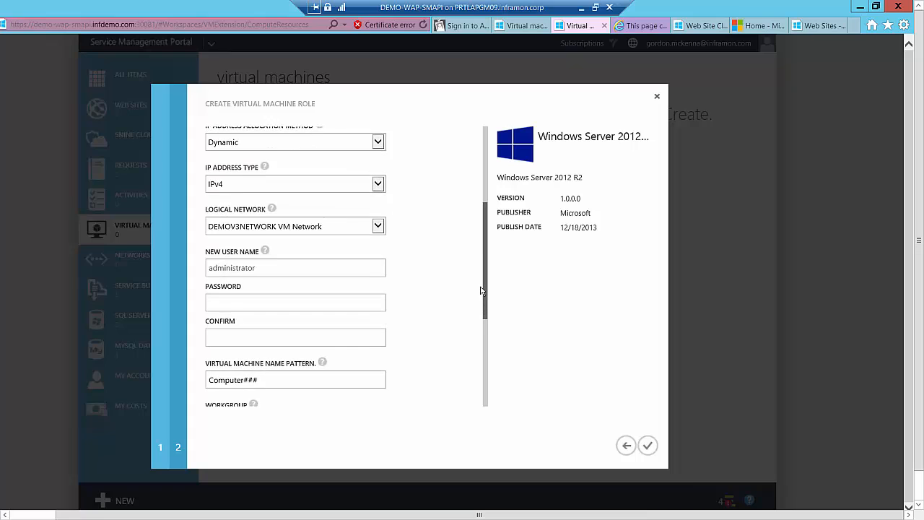
left_click(381, 206)
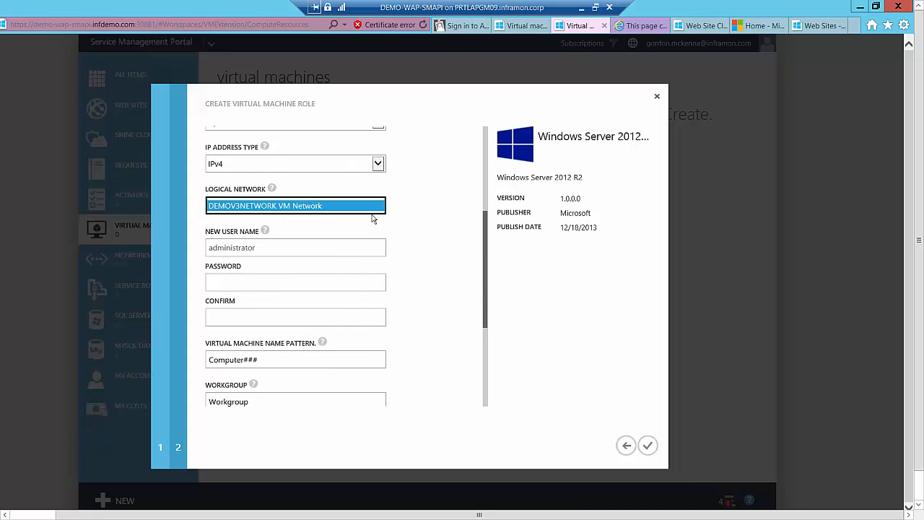
left_click(257, 280)
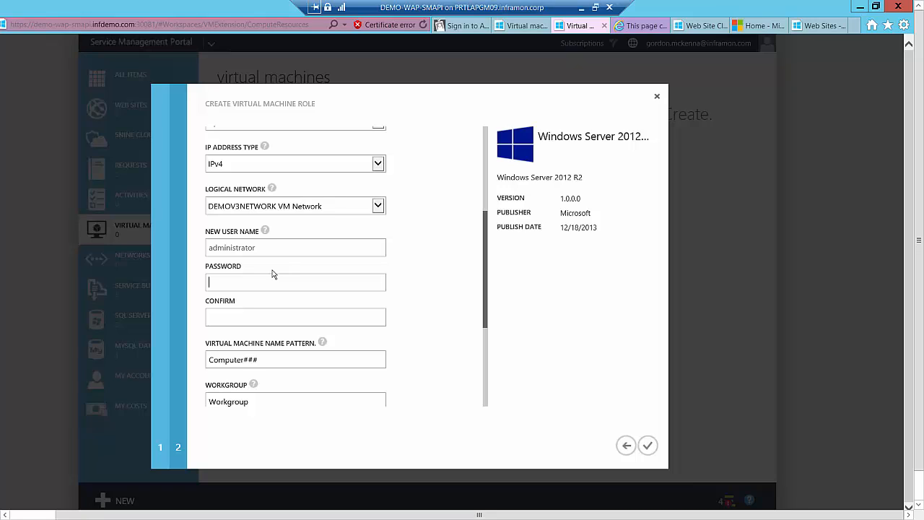
type("•••••••")
left_click(260, 321)
type("••••••••")
Accept the default name pattern, workgroup, time zone and instance counts, create the virtual machine role, and collapse the operations list
scroll(367, 327, "down", 3)
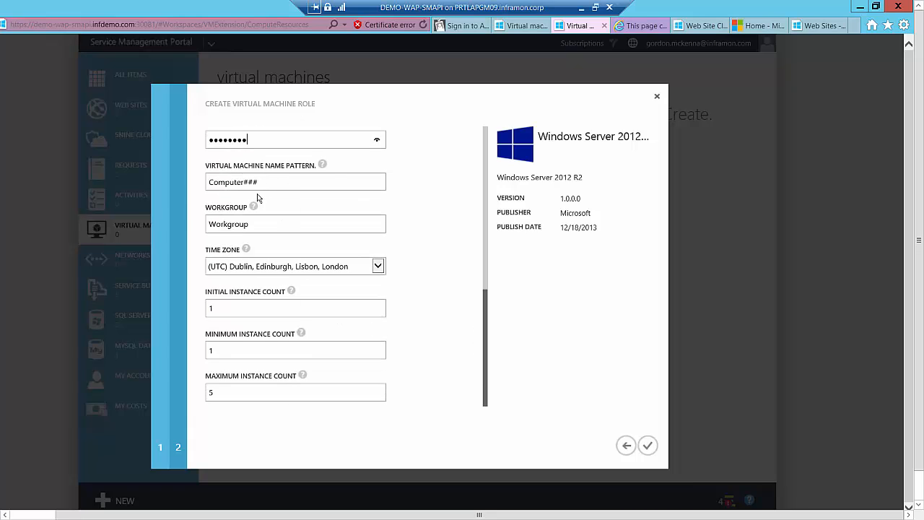
mouse_move(253, 207)
left_click(647, 446)
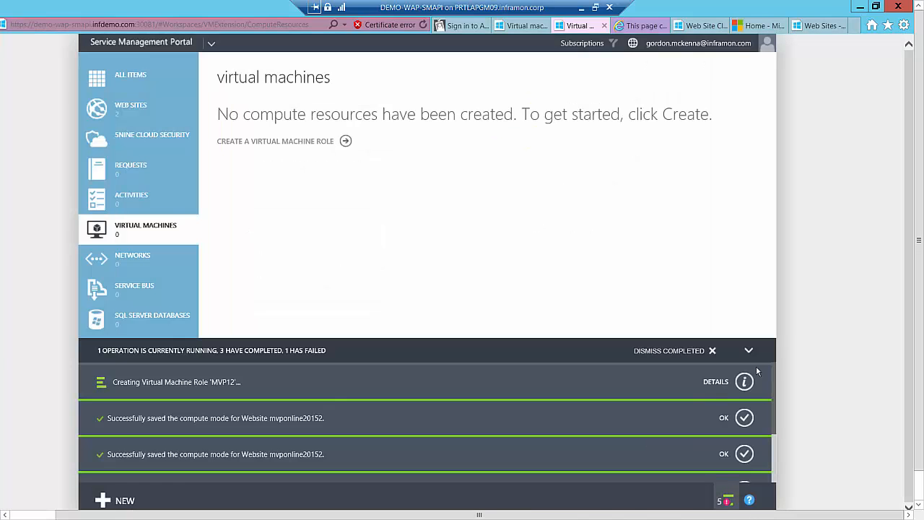
left_click(748, 351)
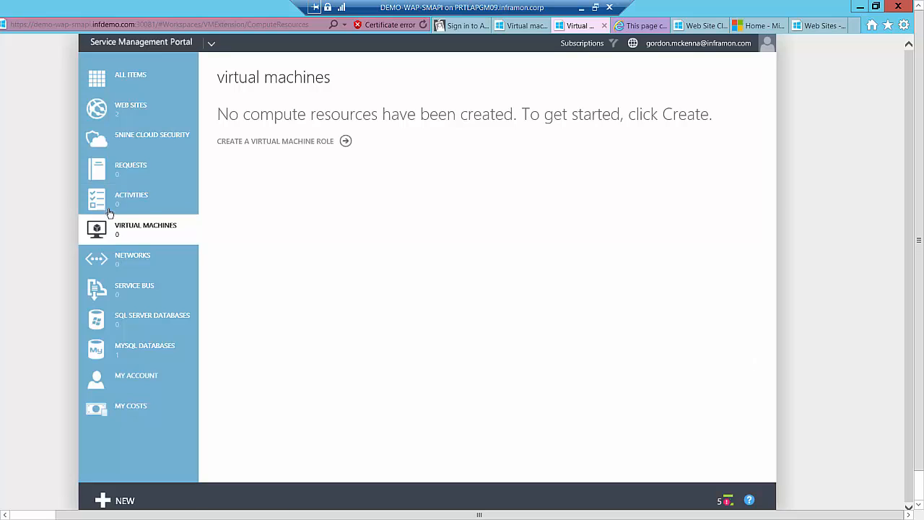
Quick-create a virtual machine role named mvptest under Dev & Test with the default image and size, entering and confirming the administrator password
left_click(270, 141)
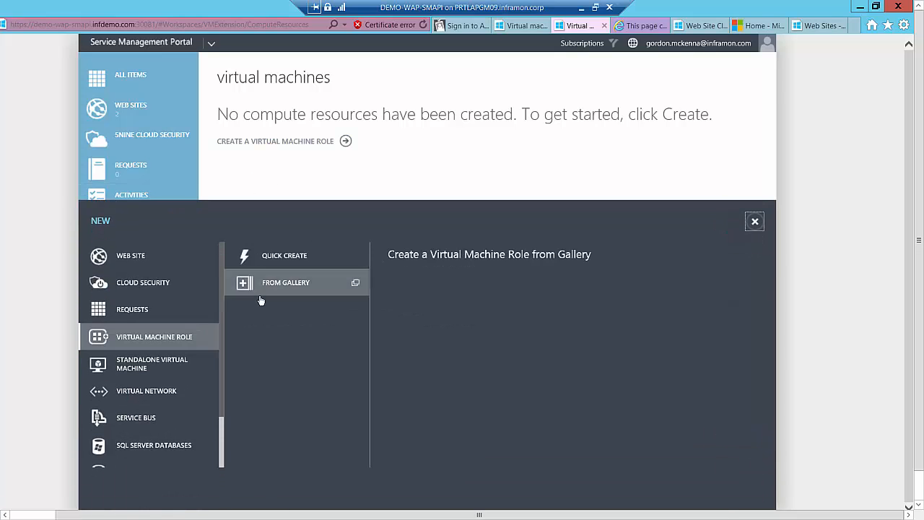
left_click(282, 257)
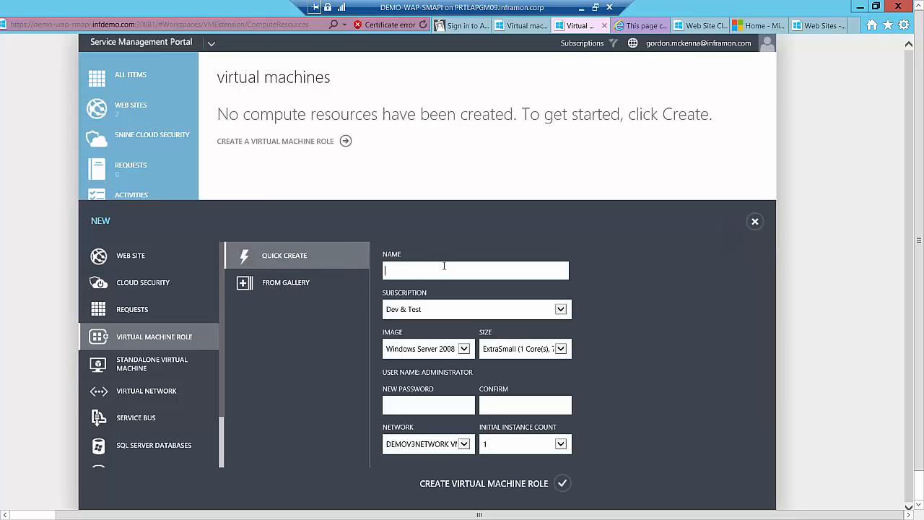
type("mvptest")
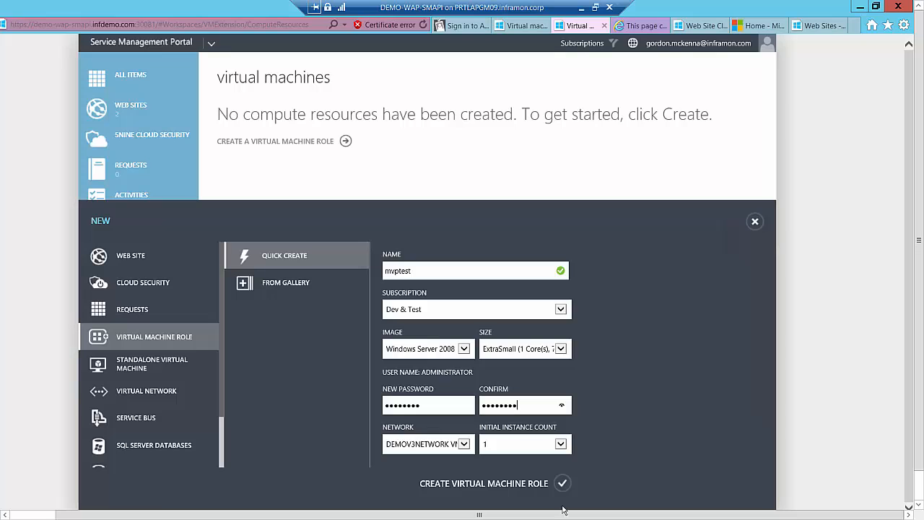
left_click(571, 484)
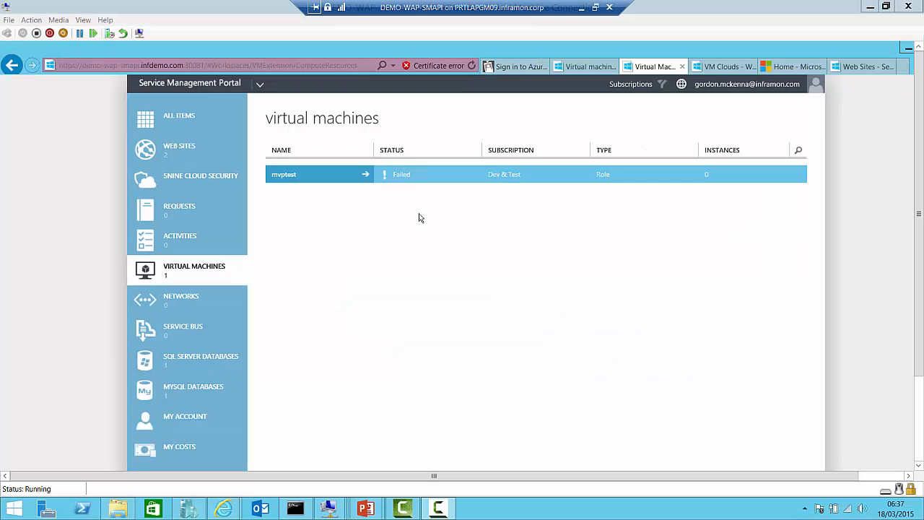
Put the remote session back in full screen, view the Dev & Test cloud's resource usage in the admin portal, and return to the clouds list
left_click(105, 19)
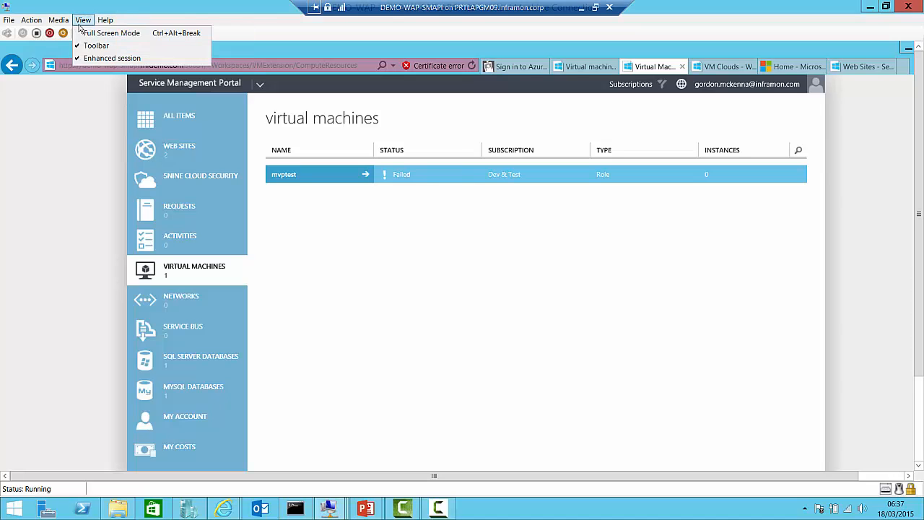
left_click(83, 32)
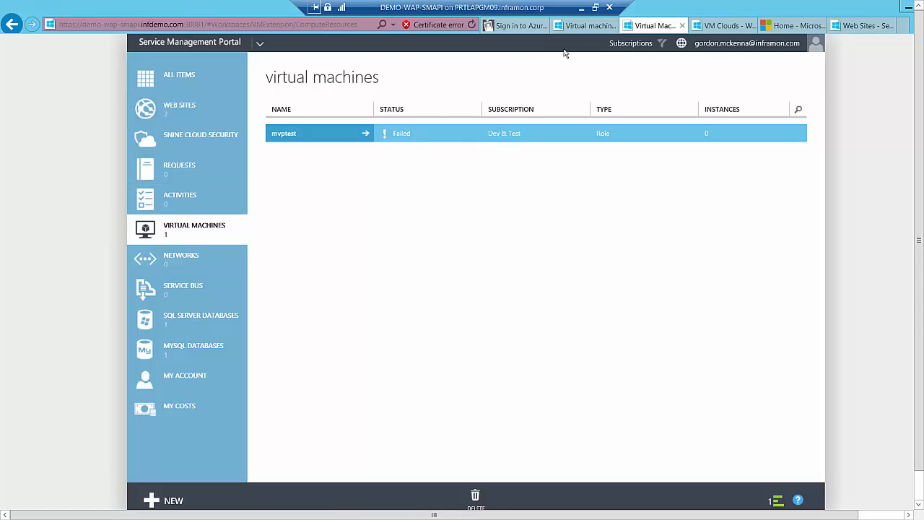
left_click(720, 27)
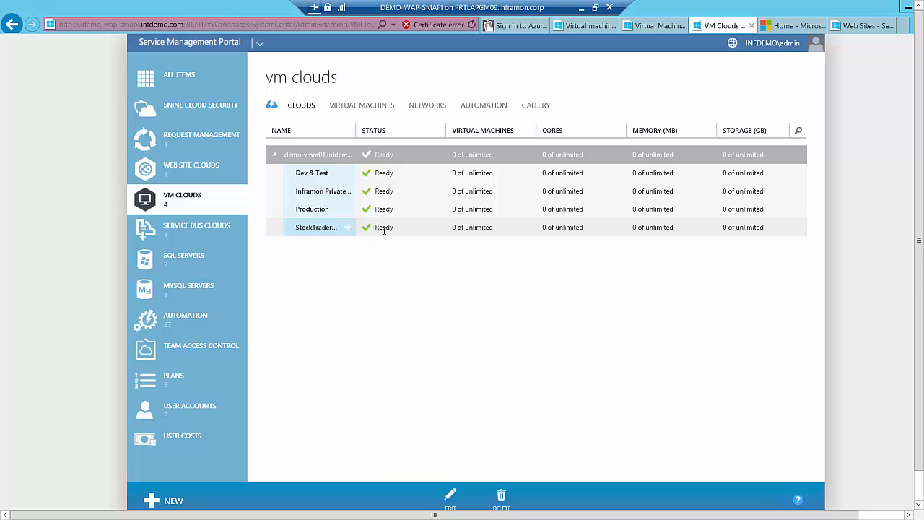
left_click(325, 177)
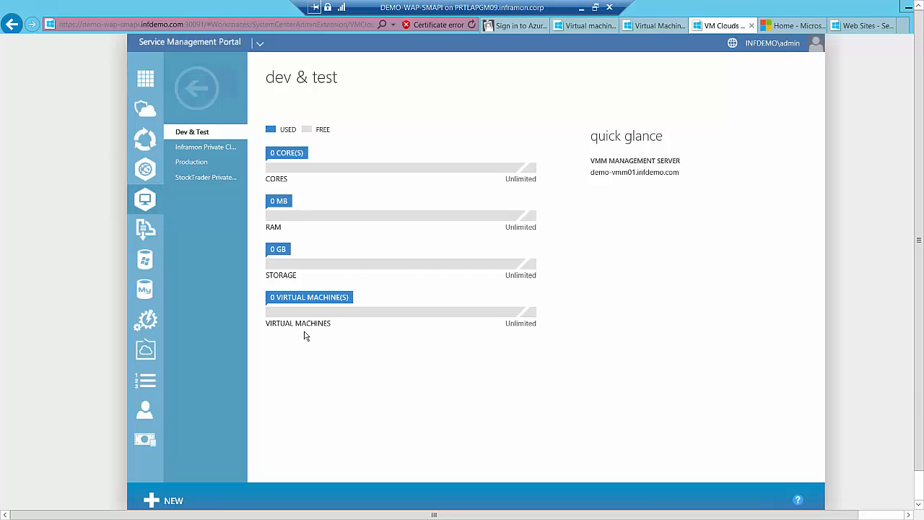
left_click(196, 92)
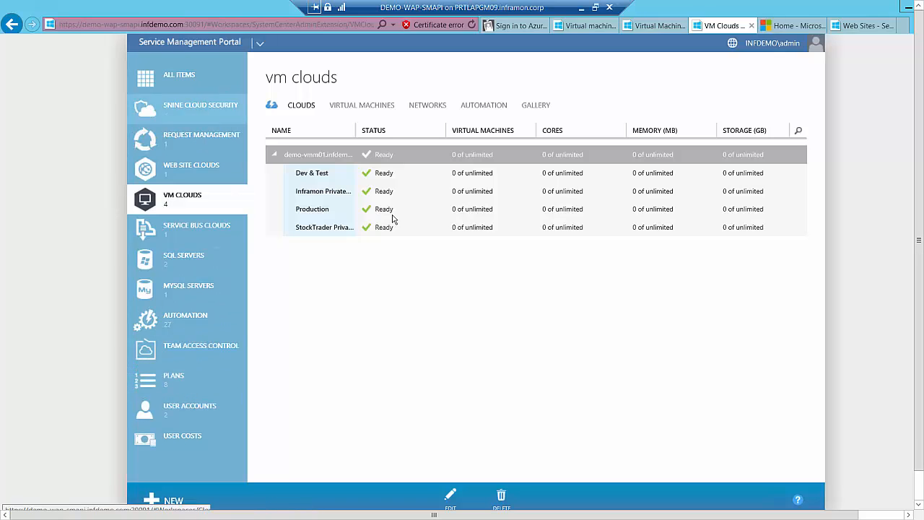
Open the Virtual Machine Clouds service of the Dev & Test plan in the admin portal
left_click(167, 381)
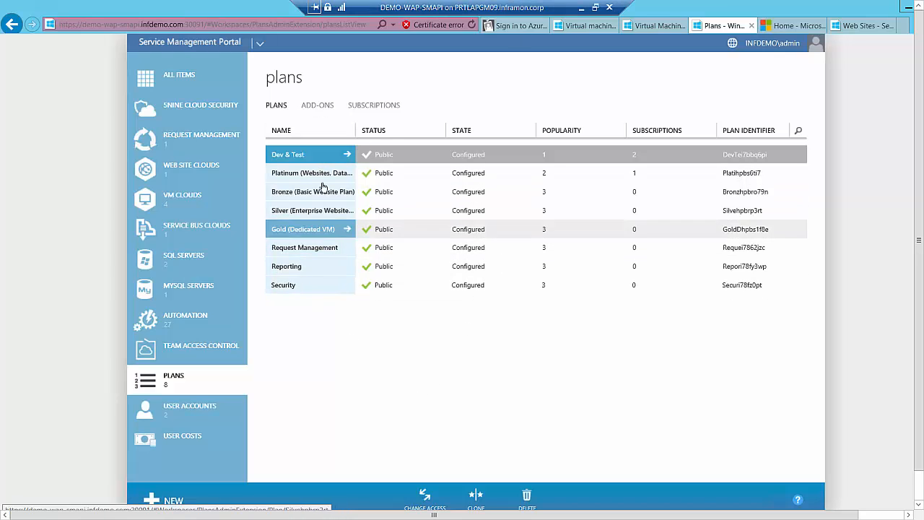
left_click(319, 159)
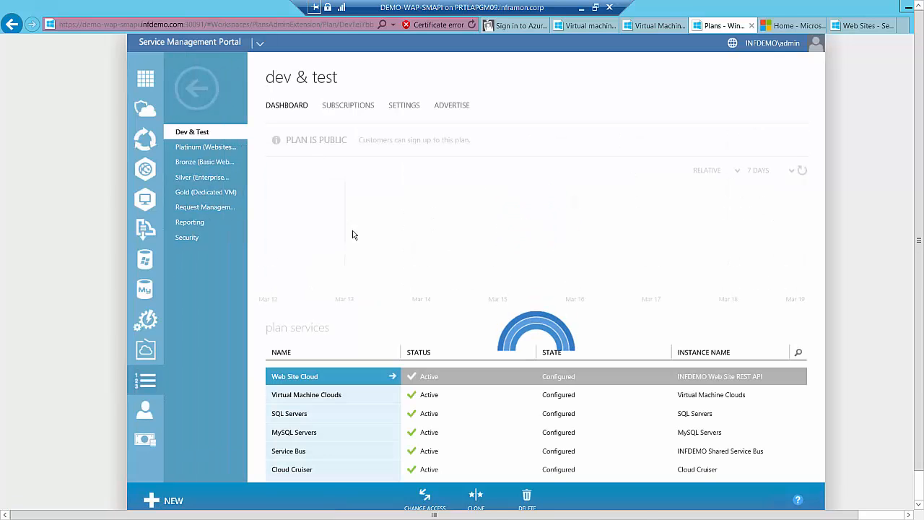
left_click(321, 396)
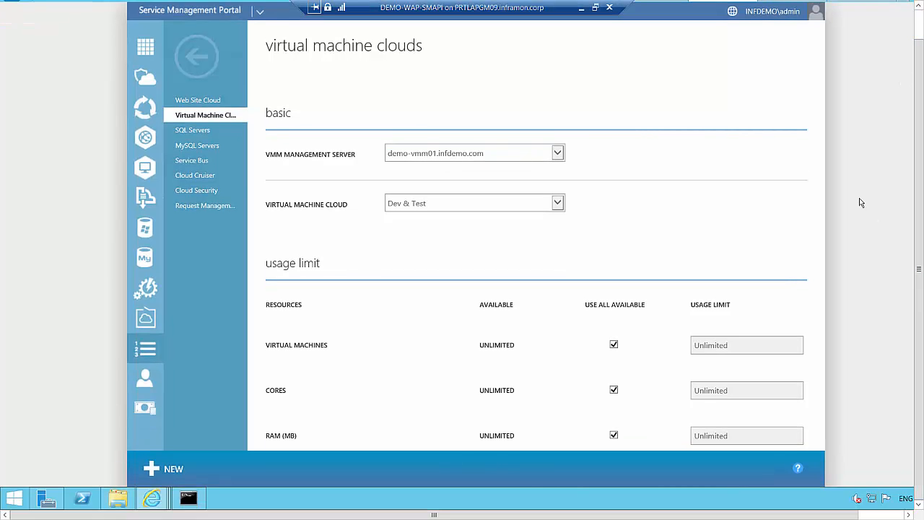
Examine the plan's virtual machine cloud settings, from usage limits, networks and hardware profiles to templates, gallery items, additional and custom settings
left_click_drag(811, 516, 858, 515)
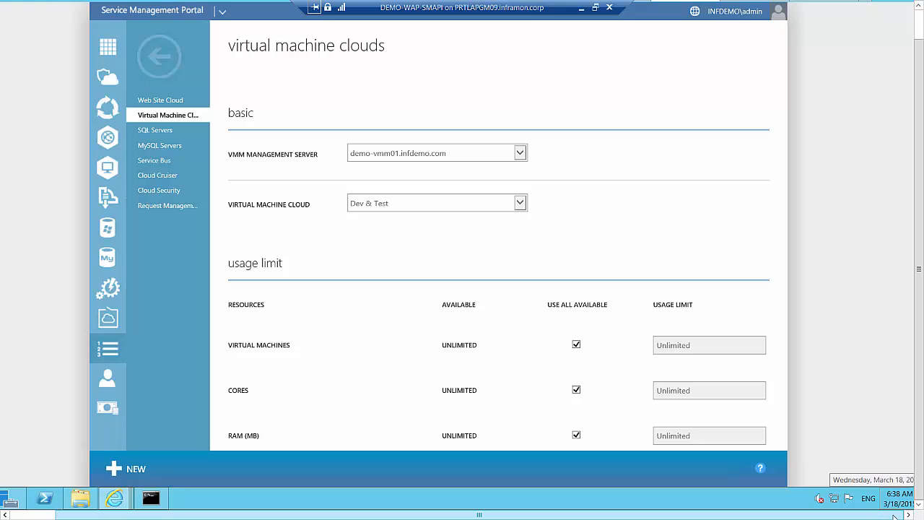
left_click_drag(921, 308, 918, 266)
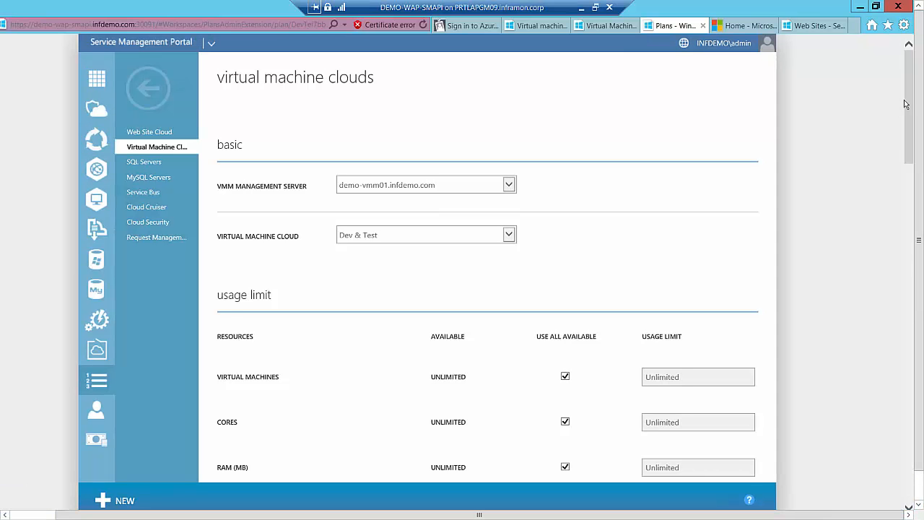
left_click_drag(911, 102, 912, 196)
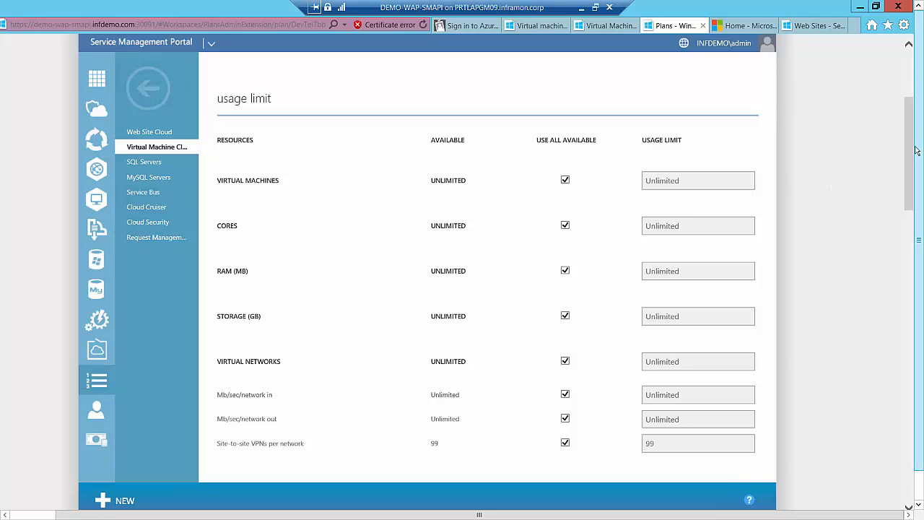
left_click_drag(912, 159, 908, 209)
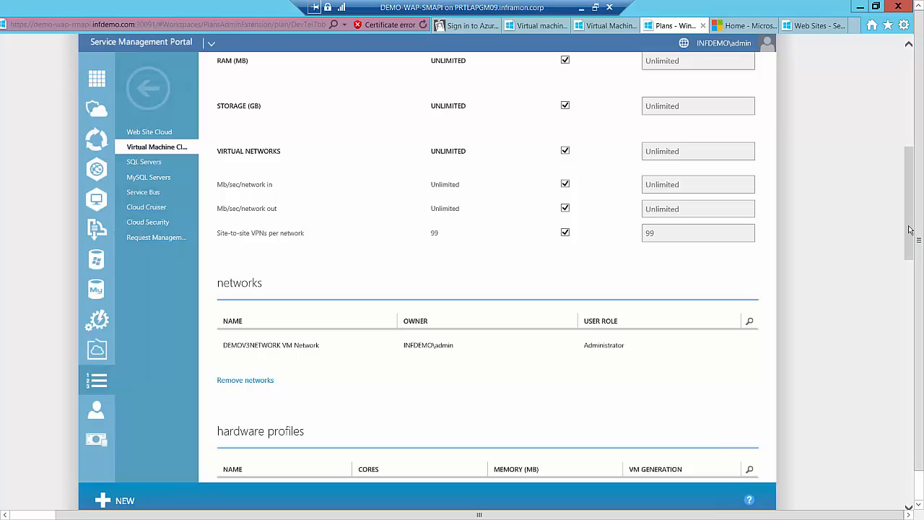
scroll(635, 206, "down", 2)
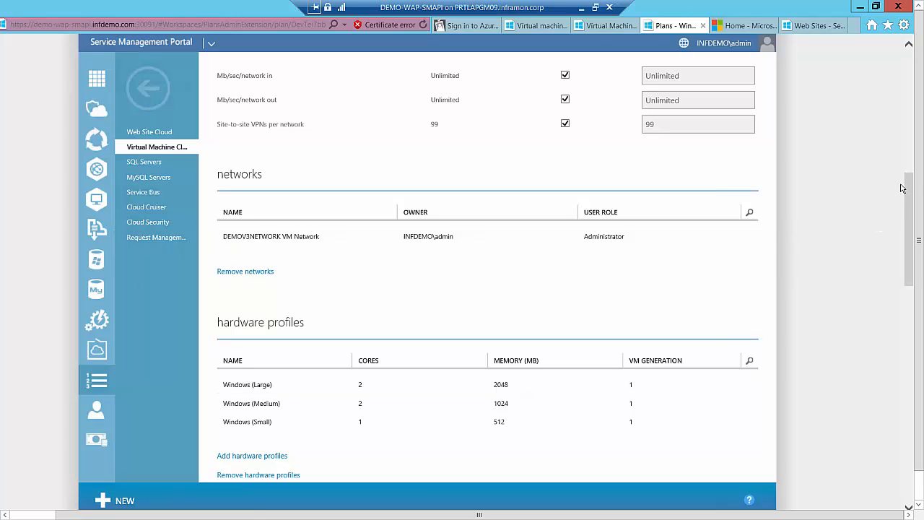
scroll(908, 189, "down", 2)
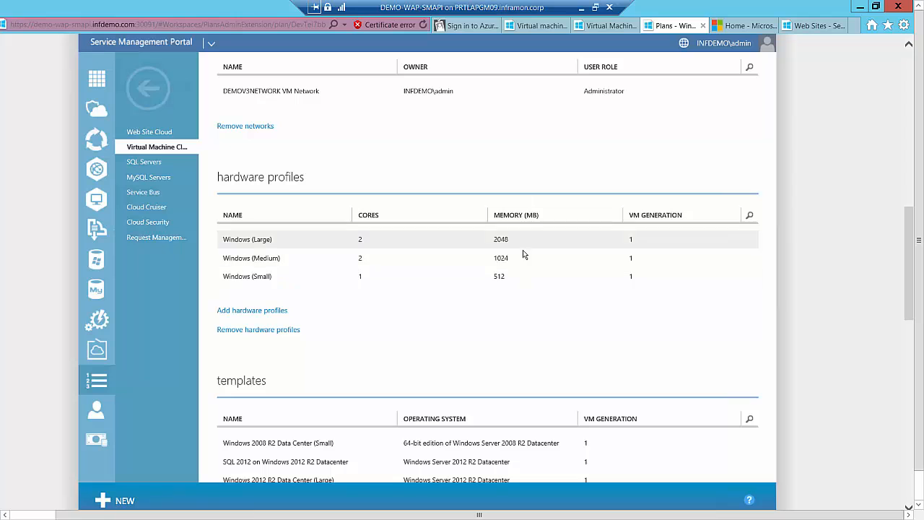
left_click_drag(909, 309, 908, 377)
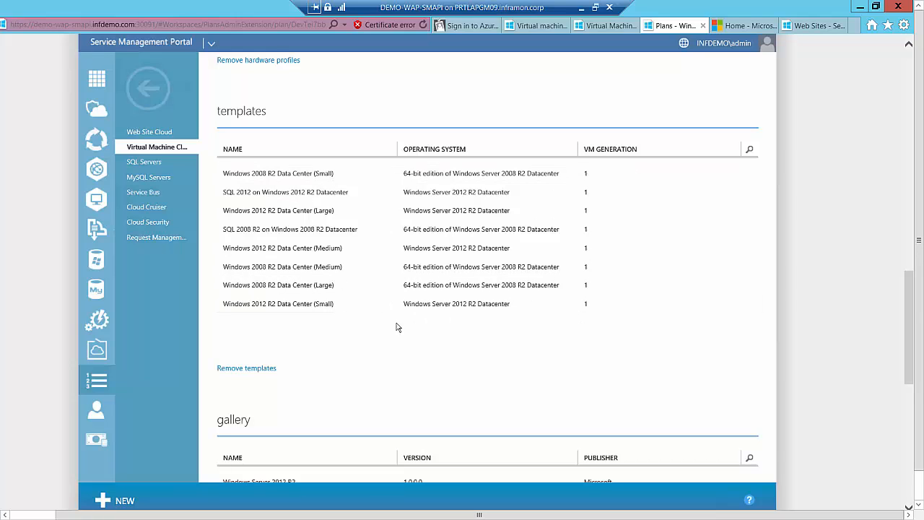
scroll(898, 330, "down", 5)
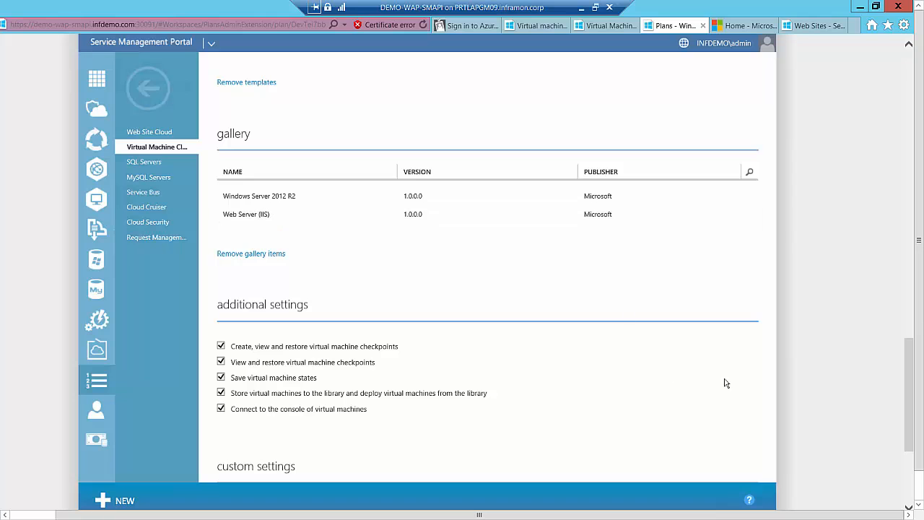
left_click_drag(905, 384, 900, 420)
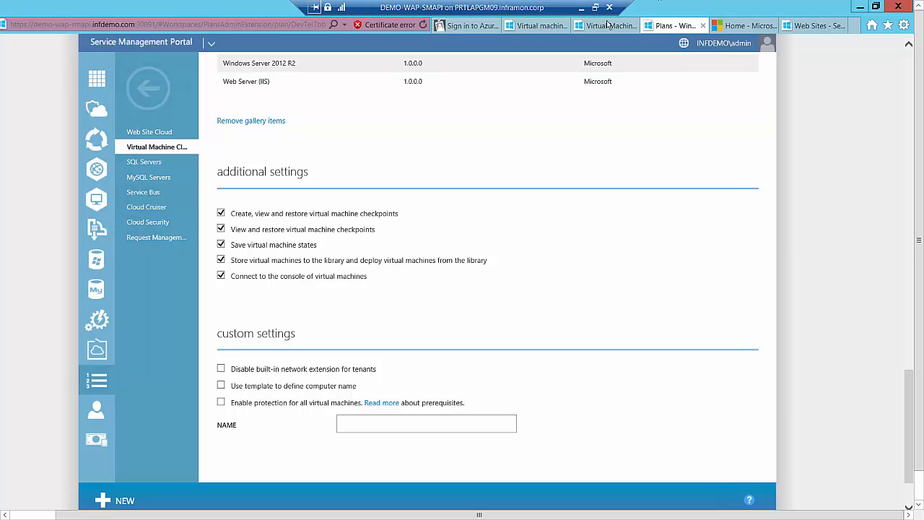
Switch from the remote session to the presentation and advance the slide show to the Database slide
left_click(581, 9)
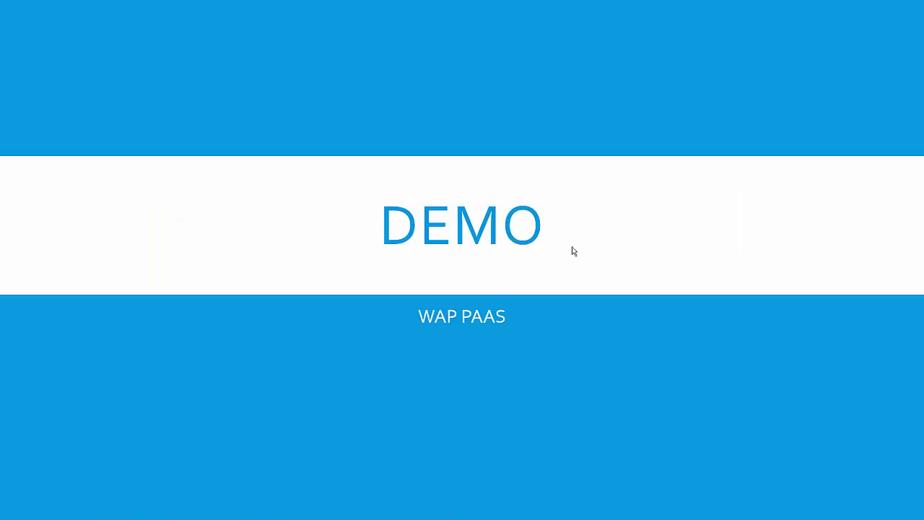
left_click(571, 275)
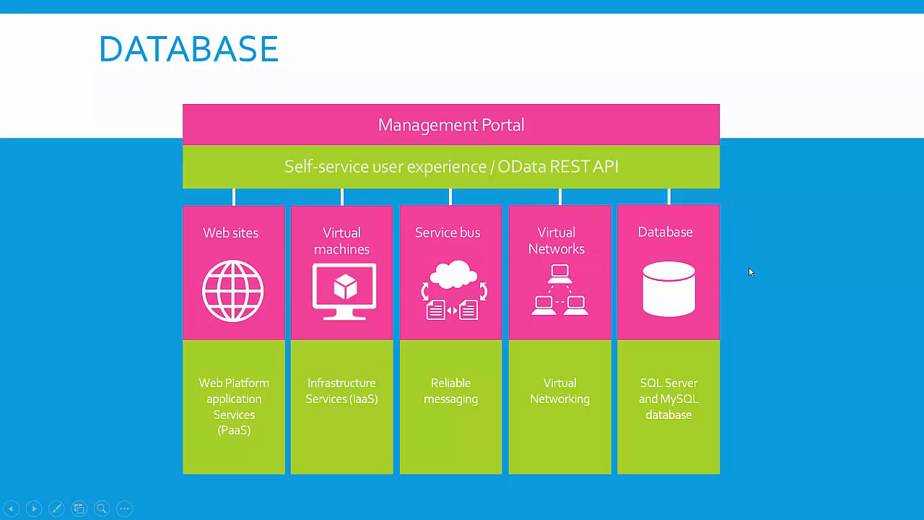
Advance the slide show to the WAP DBaaS demo slide and switch back to the remote session
left_click(748, 268)
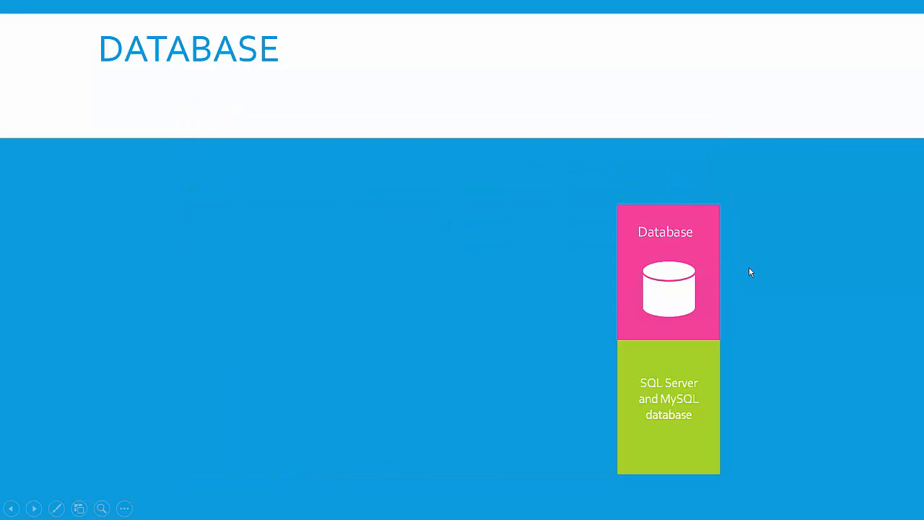
left_click(749, 267)
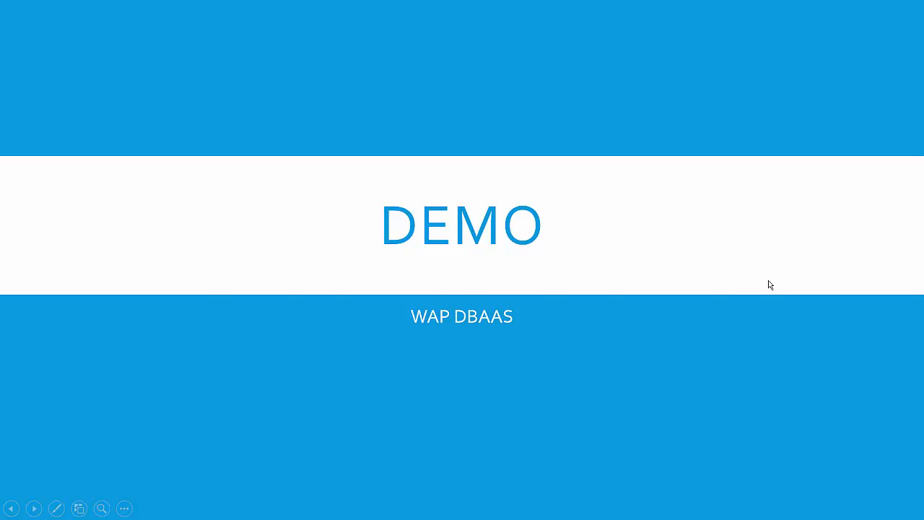
key("alt+Tab")
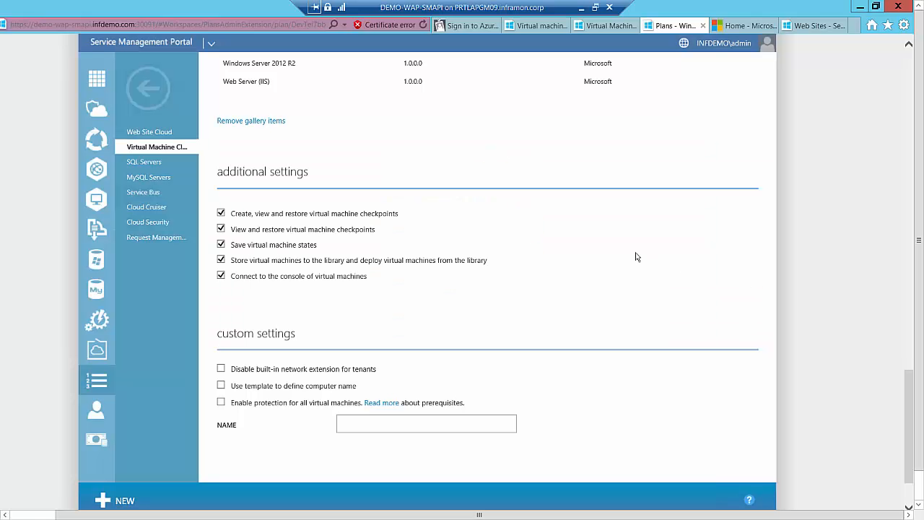
In the tenant portal's SQL Server databases, set up a new database named mvptest with the SQL2012 edition and continue to its credentials
left_click(619, 30)
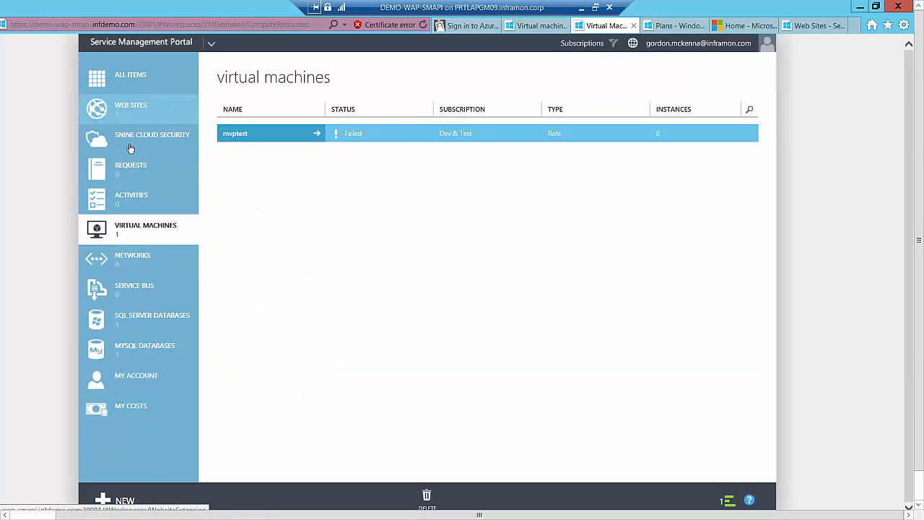
left_click(148, 321)
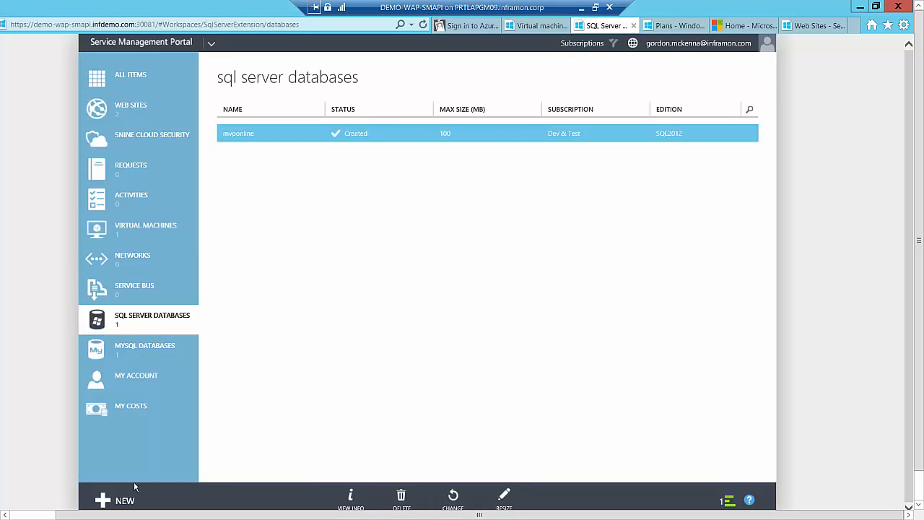
left_click(122, 502)
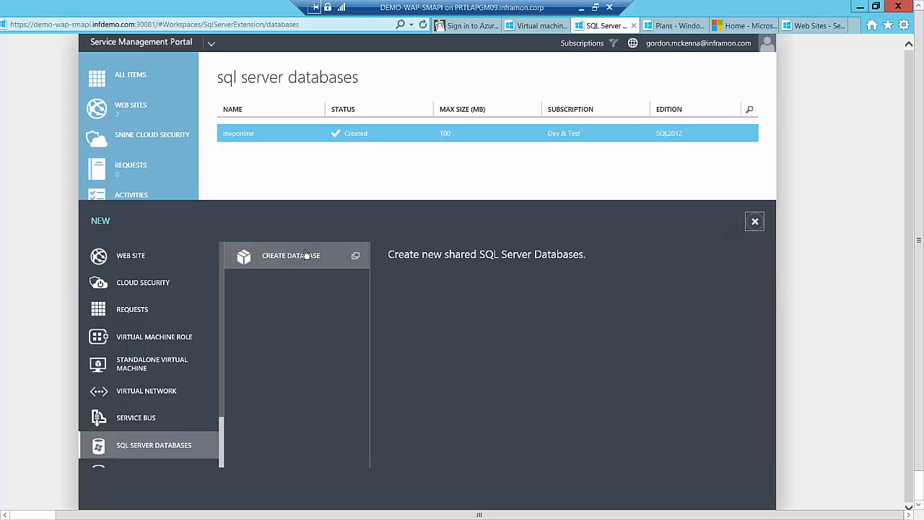
left_click(316, 253)
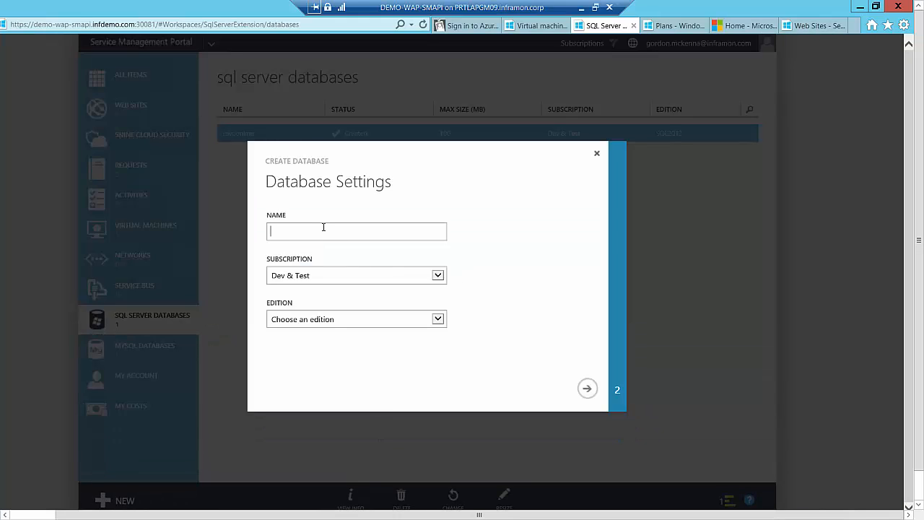
type("mvptest")
left_click(438, 319)
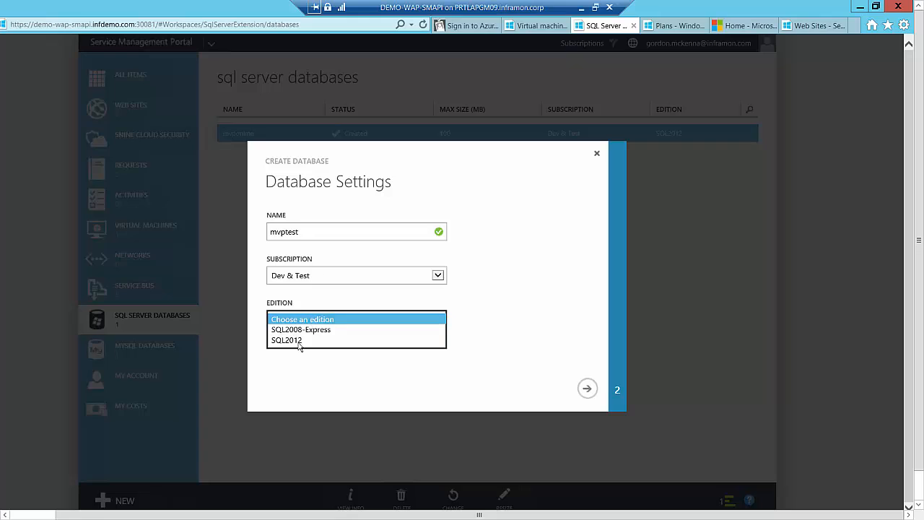
left_click(307, 341)
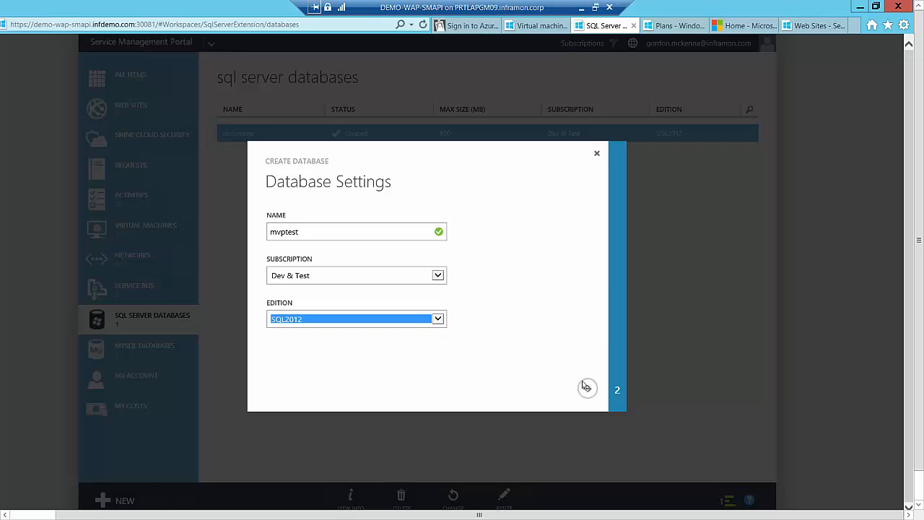
left_click(587, 389)
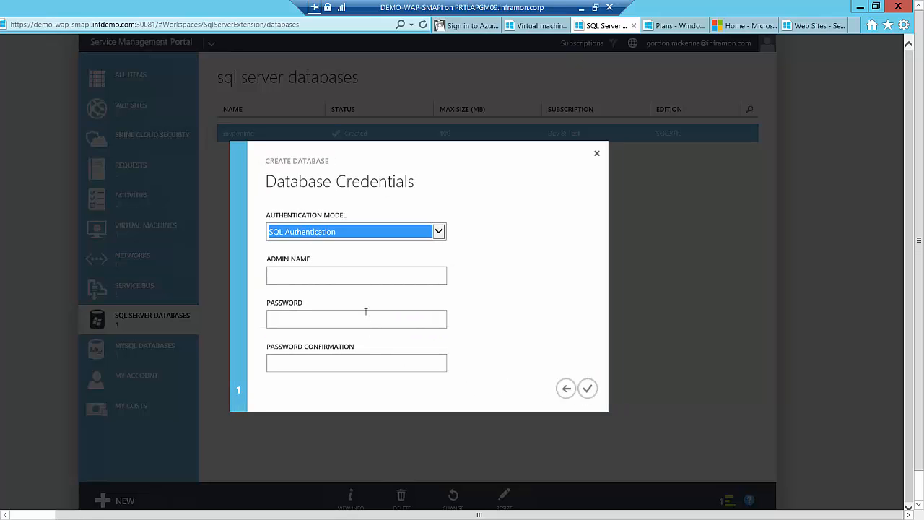
Enter the database's admin name, password and password confirmation, create the database, and collapse the operation notifications
left_click(336, 272)
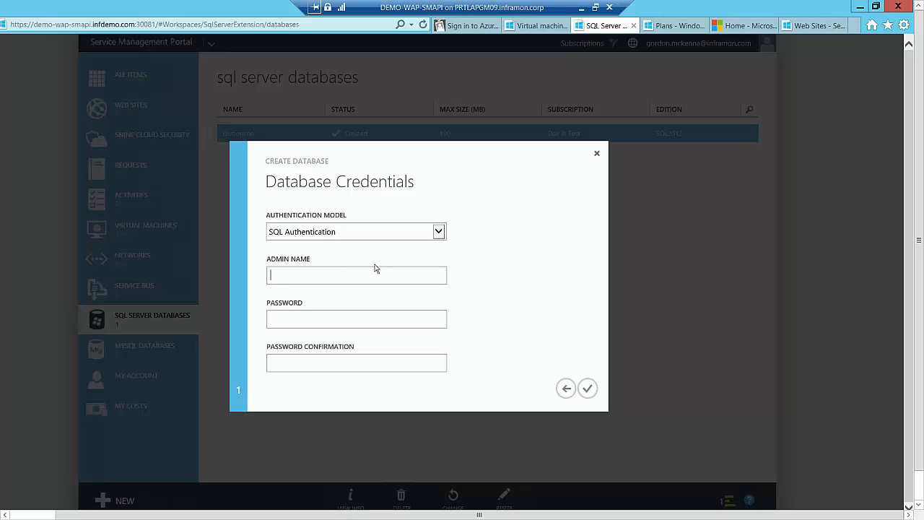
type("gordon")
type("m")
type("•••••••")
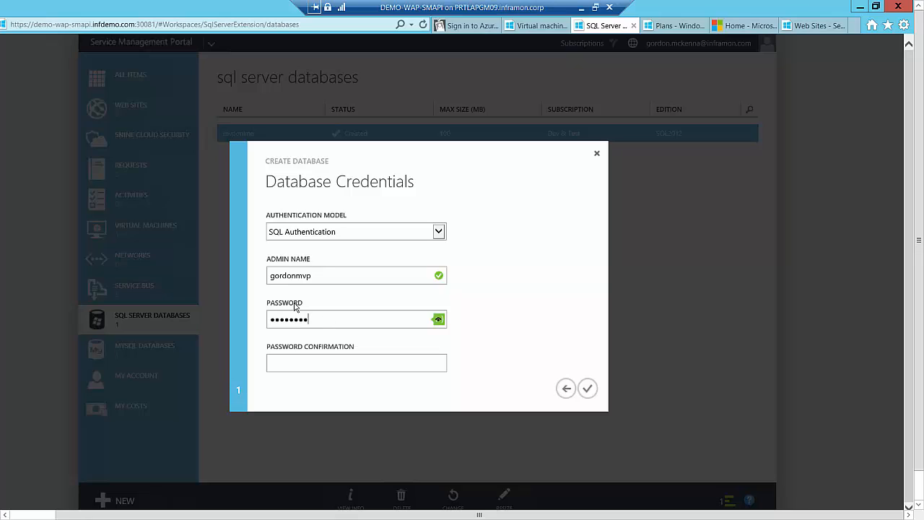
left_click(283, 366)
type("•••••••")
left_click(587, 389)
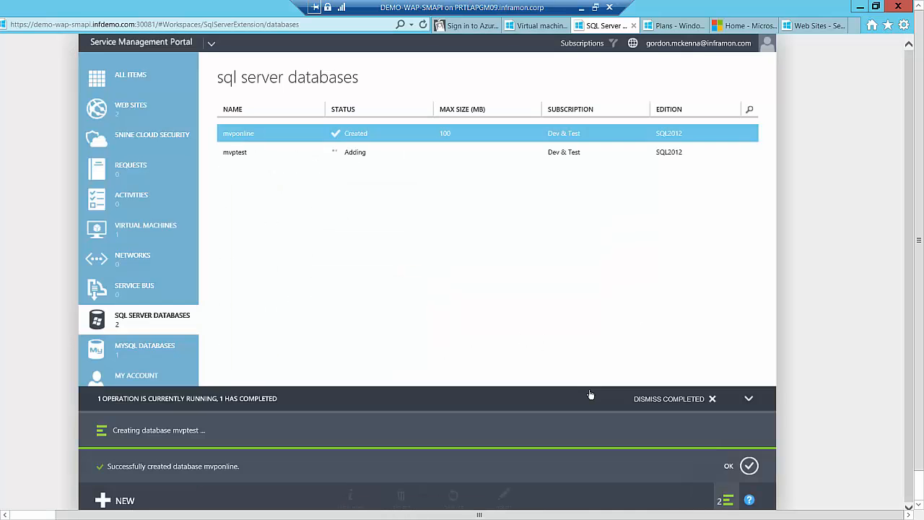
left_click(748, 398)
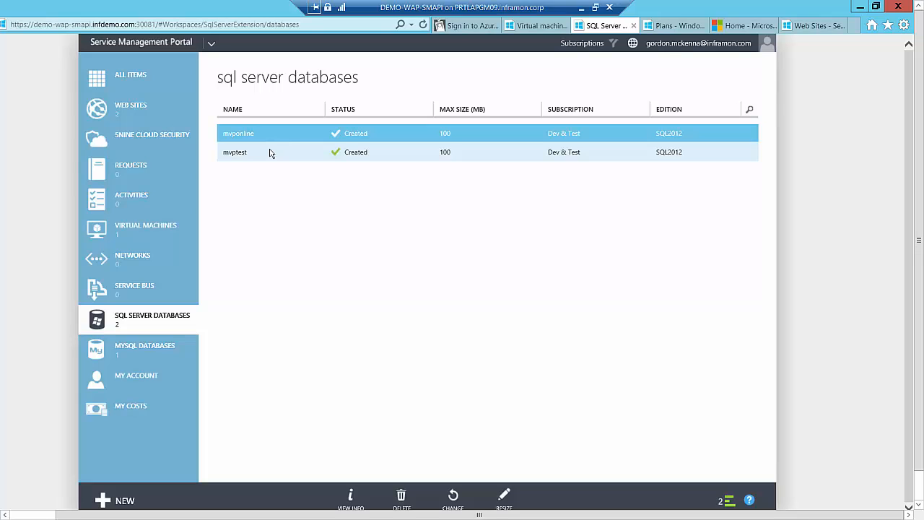
View the credentials and connection string of the mvptest database, close them, and minimize the remote session
left_click(270, 152)
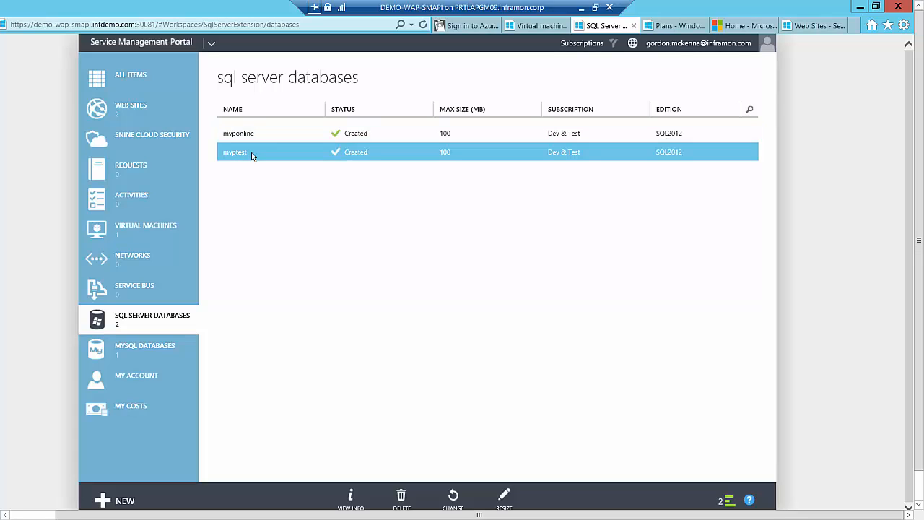
left_click(358, 501)
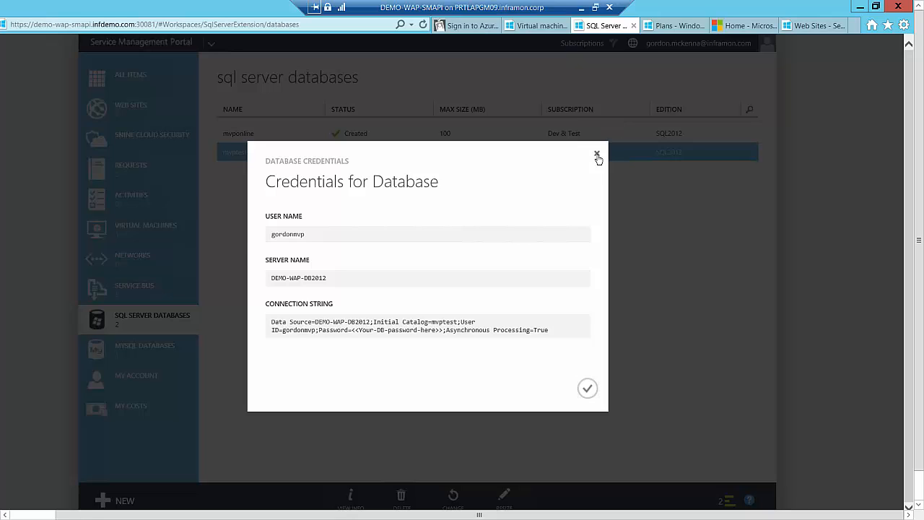
left_click(598, 156)
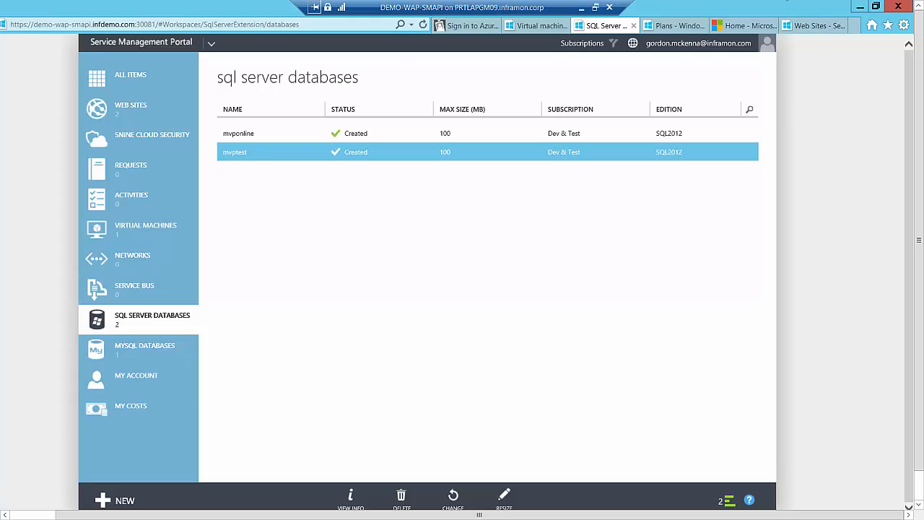
left_click(582, 7)
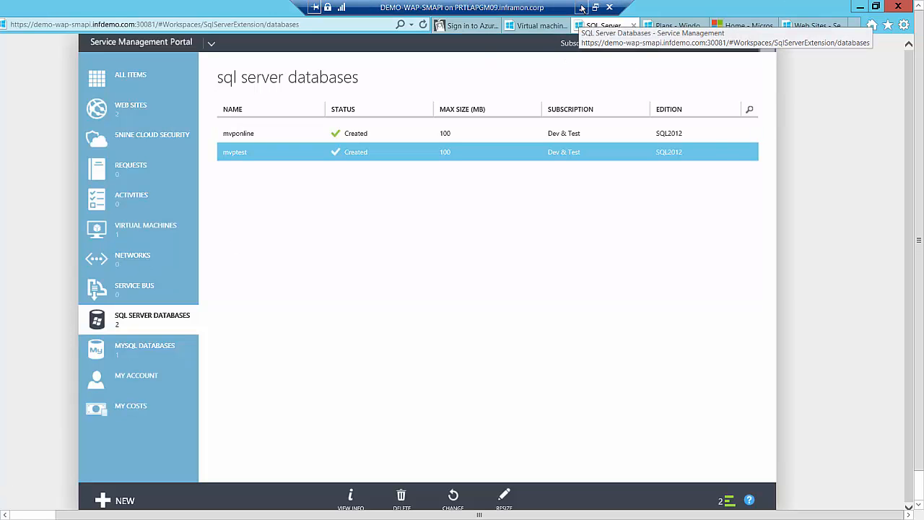
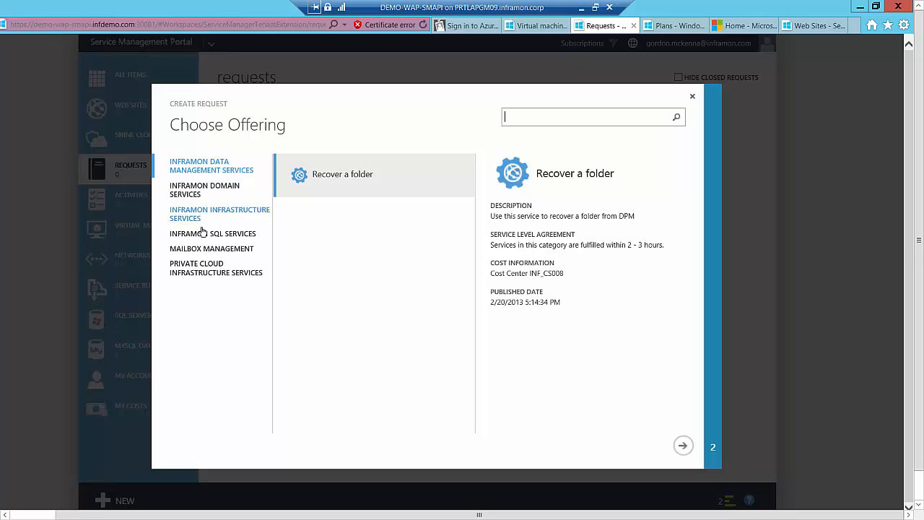
Select the Generic Incident Request offering in Mailbox Management and enter the title "server stopped" and the symptoms "Its bust"
left_click(243, 248)
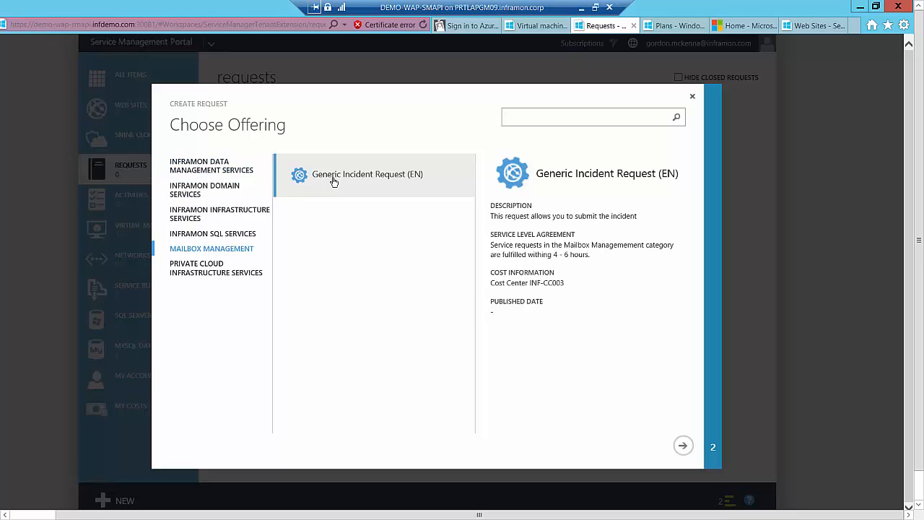
left_click(684, 448)
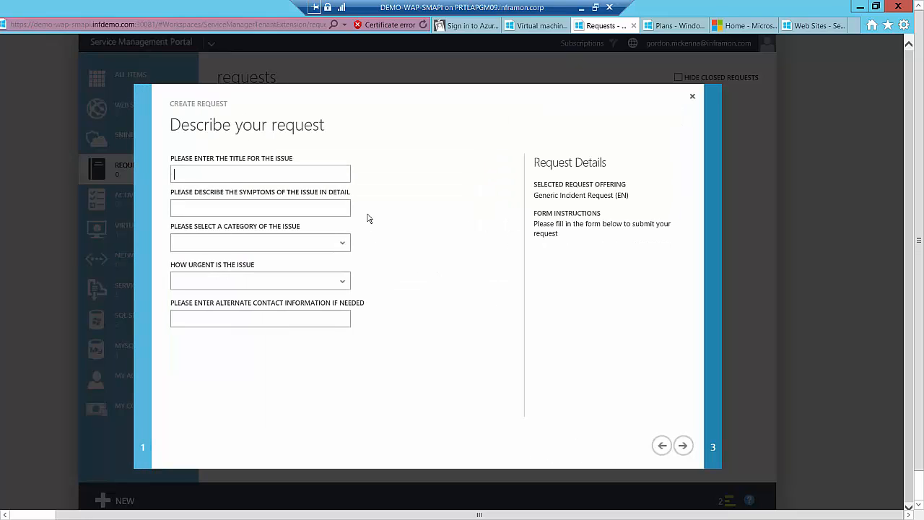
type("server stopped")
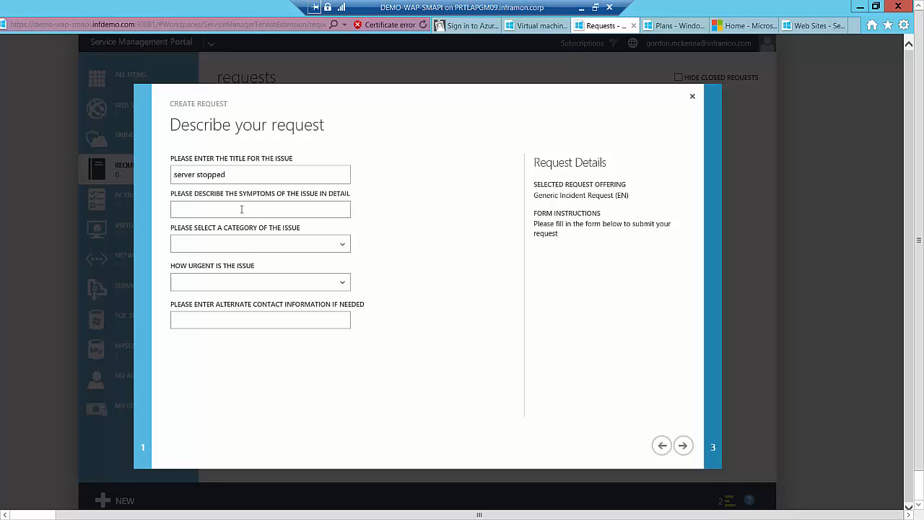
type("Its bust")
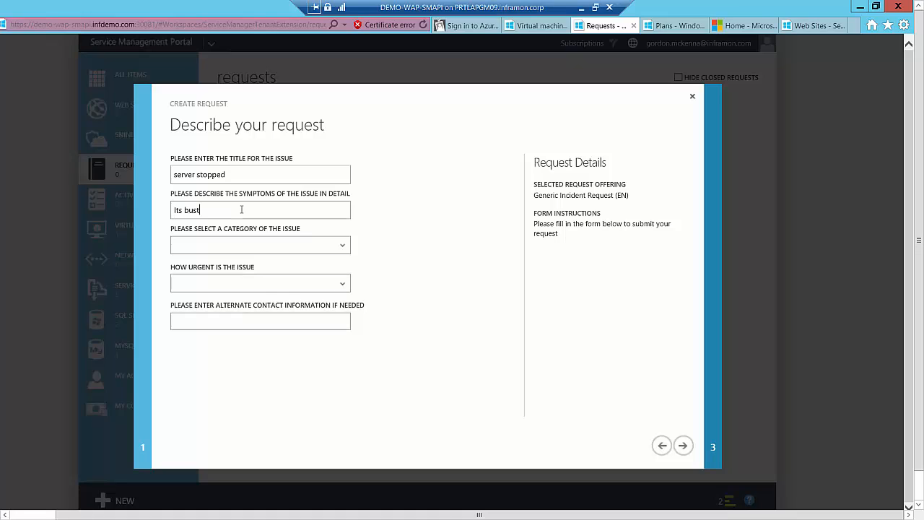
Set the issue's category to Hardware Problems and its urgency to High
left_click(344, 247)
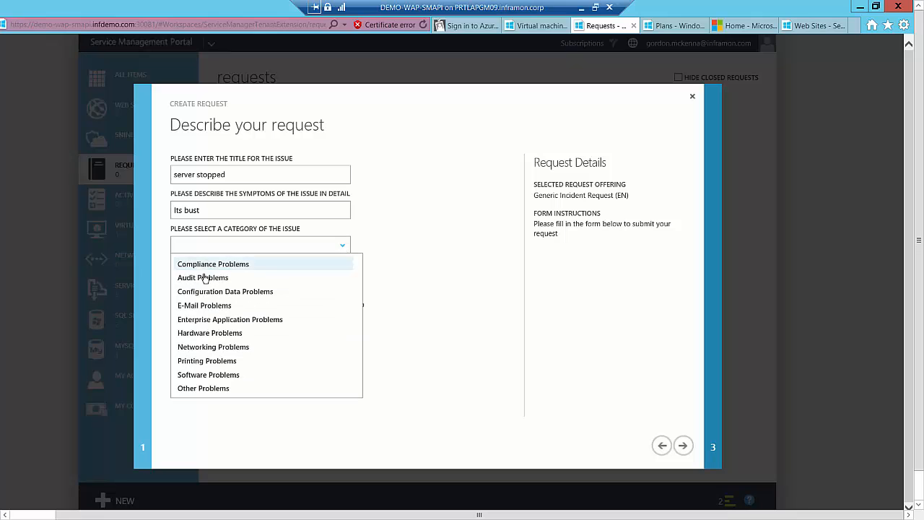
left_click(211, 346)
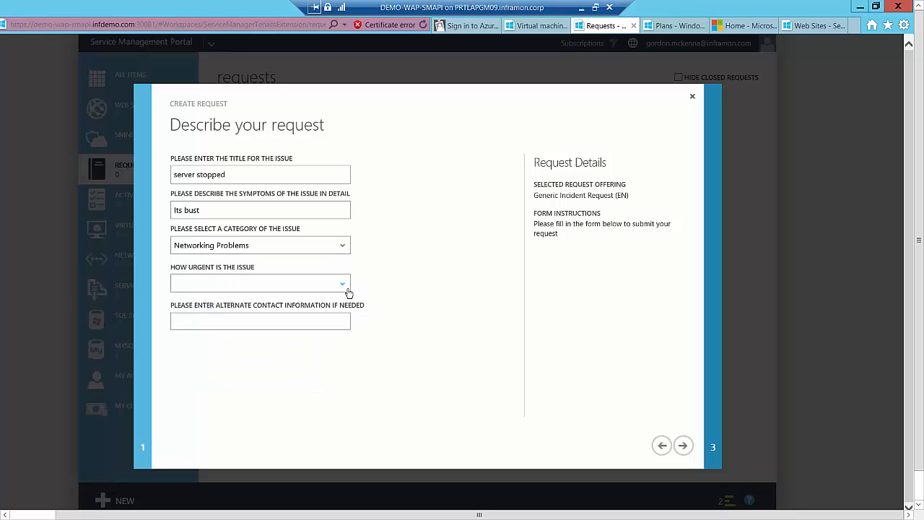
left_click(340, 247)
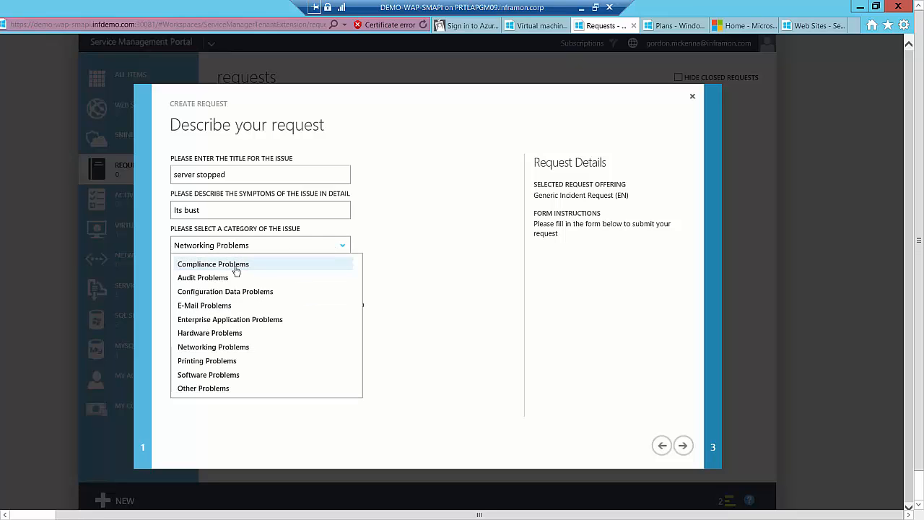
left_click(216, 332)
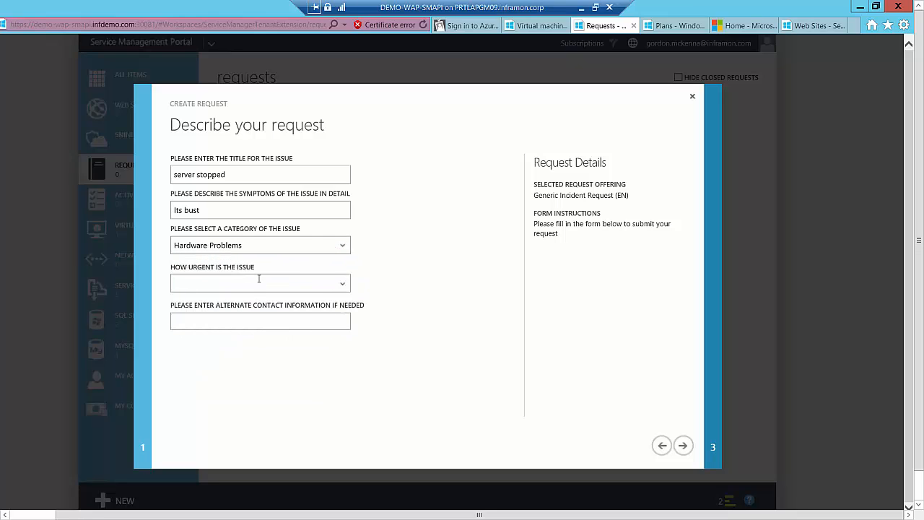
left_click(334, 286)
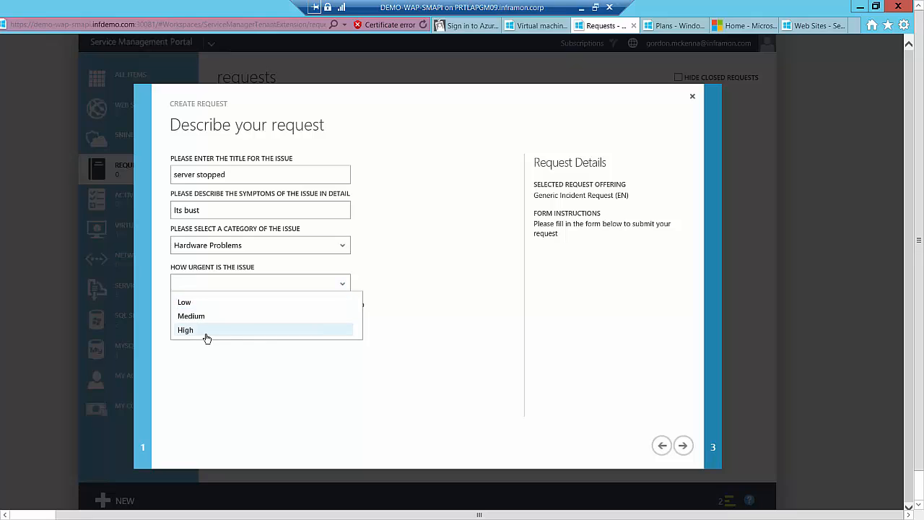
left_click(206, 331)
Enter an e-mail address as the alternate contact information, submit the incident request, and collapse the operation notifications
left_click(291, 319)
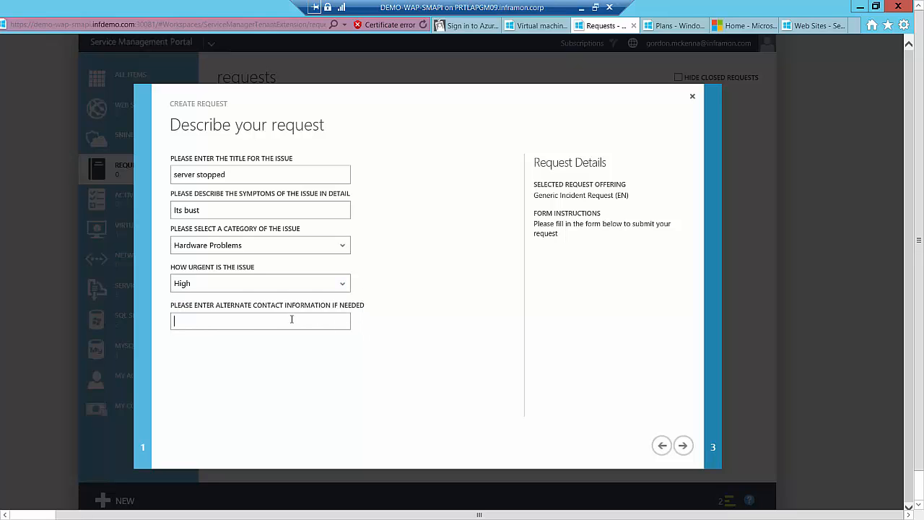
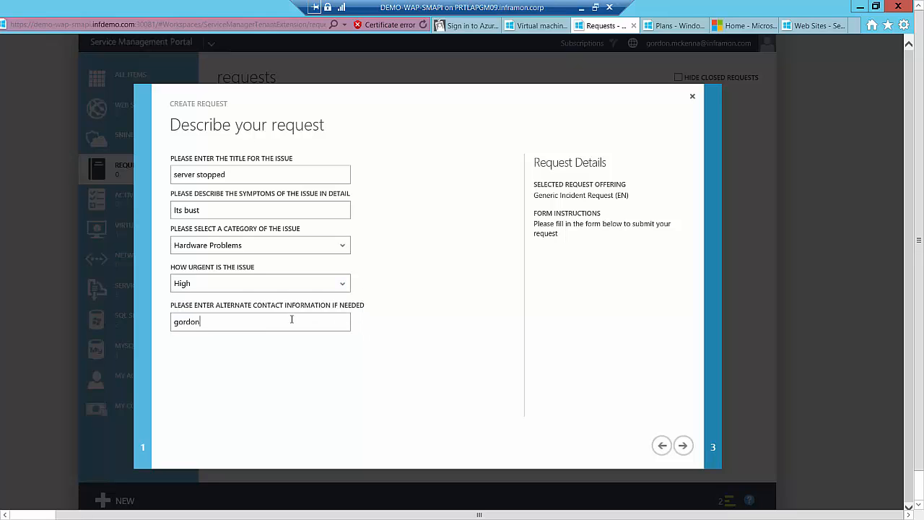
left_click(683, 445)
left_click(684, 446)
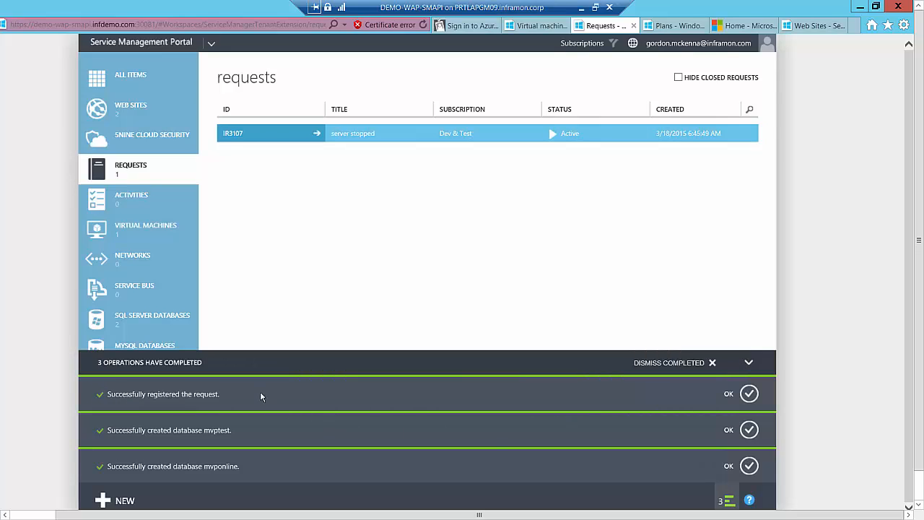
left_click(748, 365)
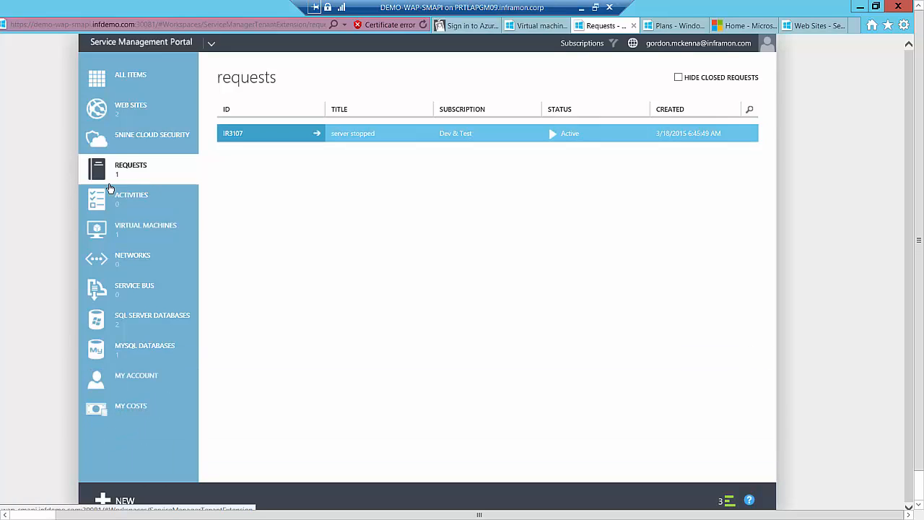
Start another new request and look through all the offerings under Inframon Domain Services
left_click(127, 166)
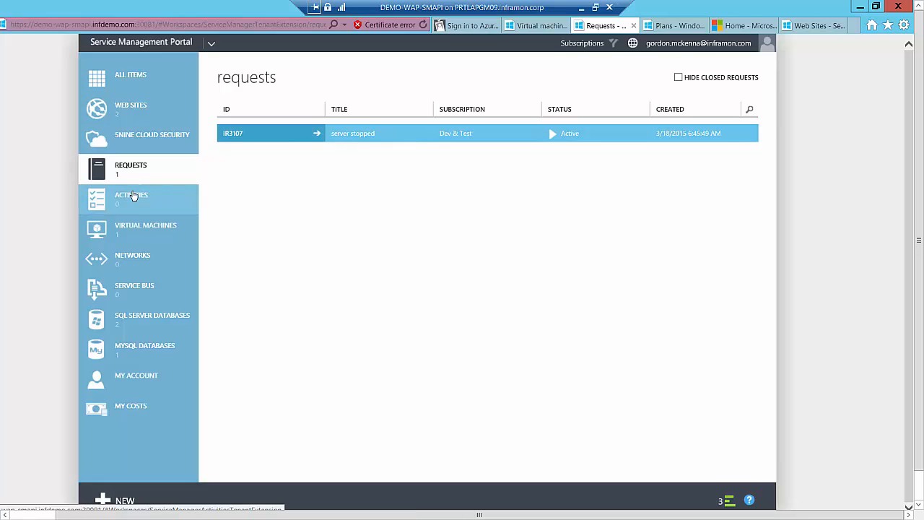
left_click(116, 497)
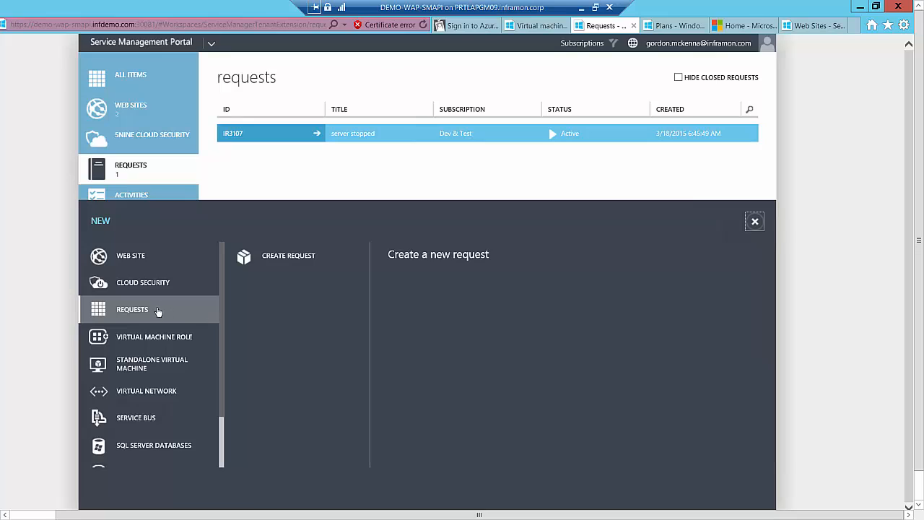
left_click(288, 261)
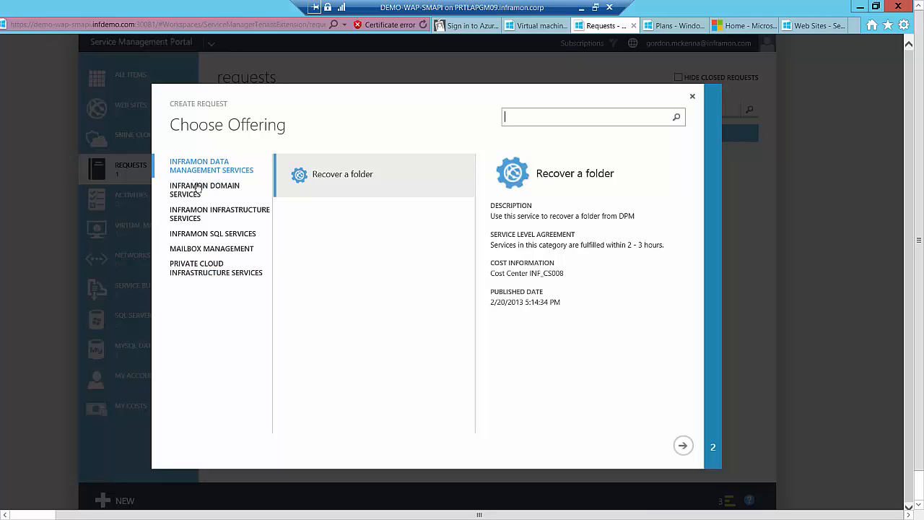
left_click(205, 200)
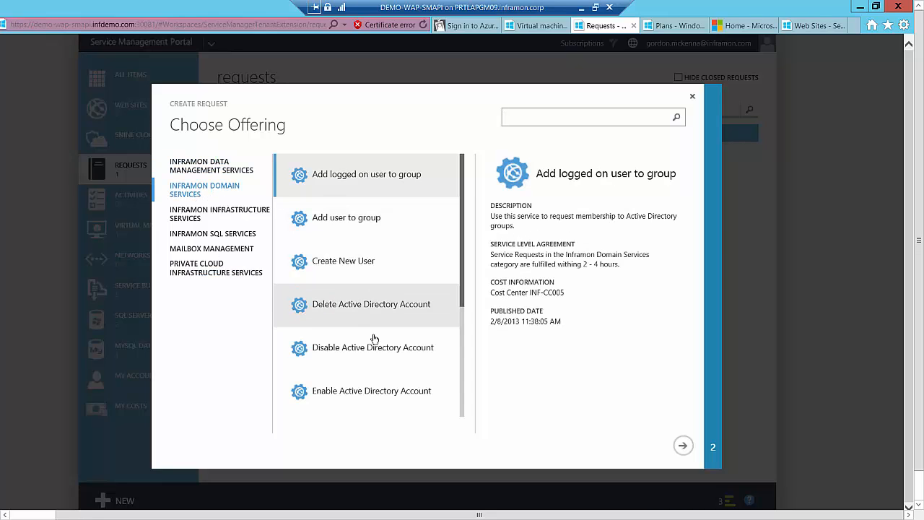
left_click_drag(466, 287, 446, 404)
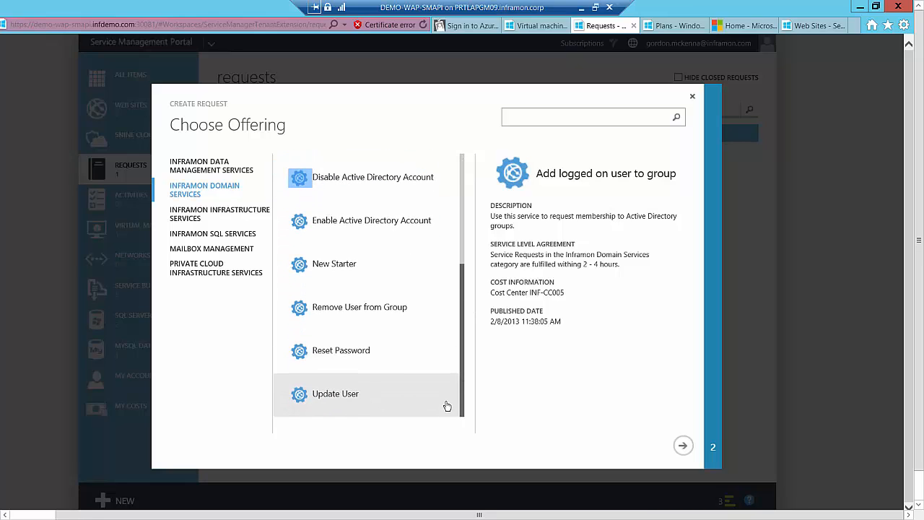
Review the request offerings under Inframon Data Management, Infrastructure and SQL Services, and under Mailbox Management
left_click(195, 168)
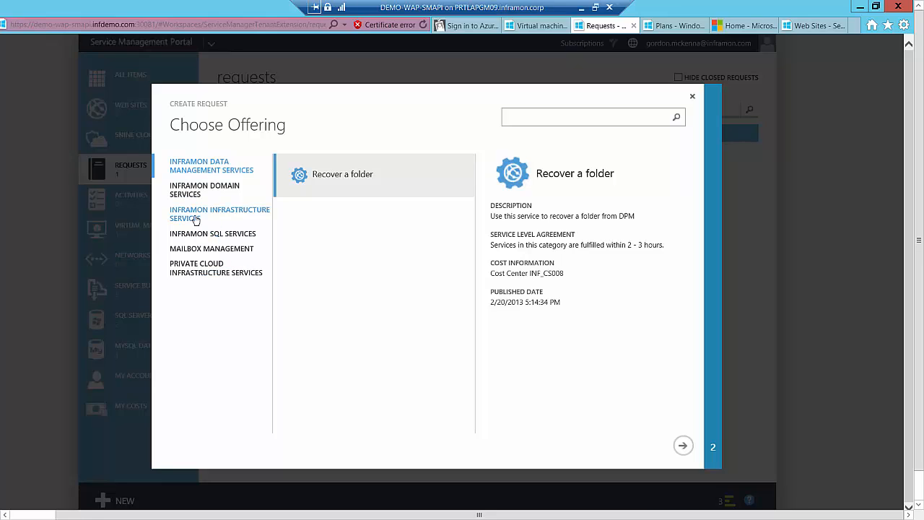
left_click(200, 221)
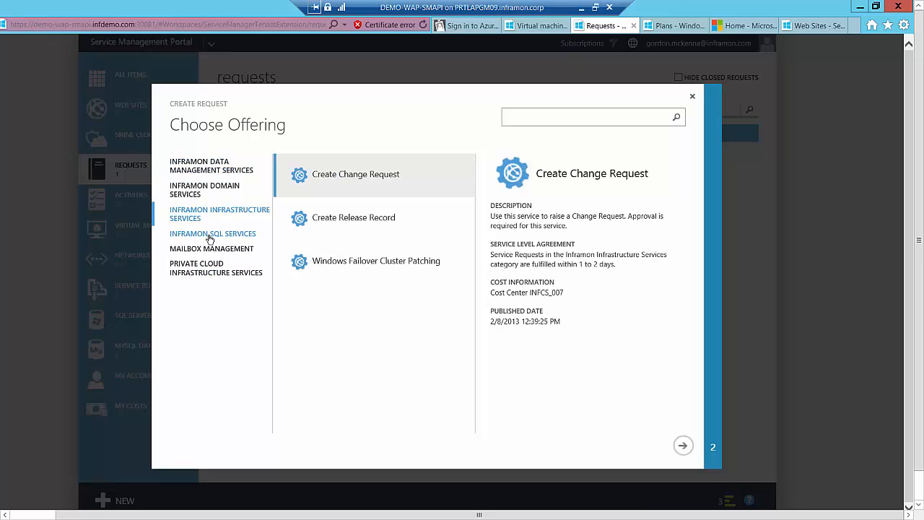
left_click(210, 236)
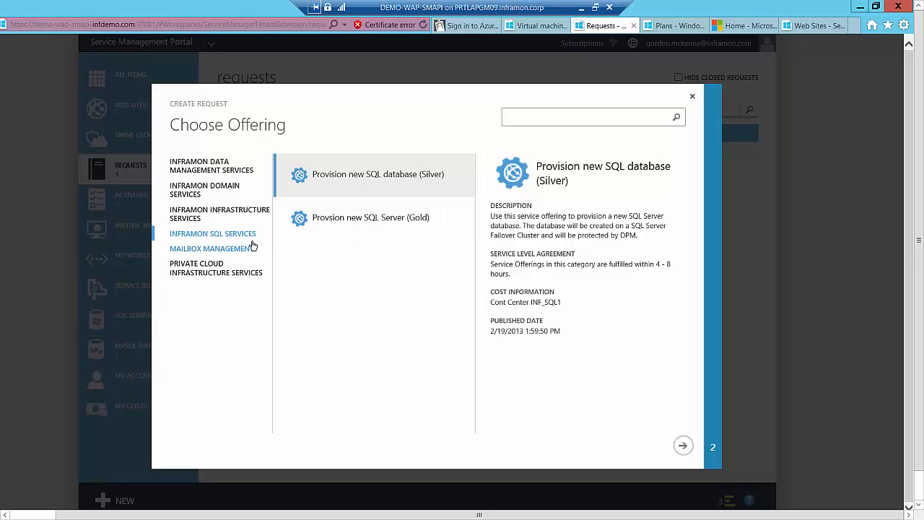
left_click(229, 254)
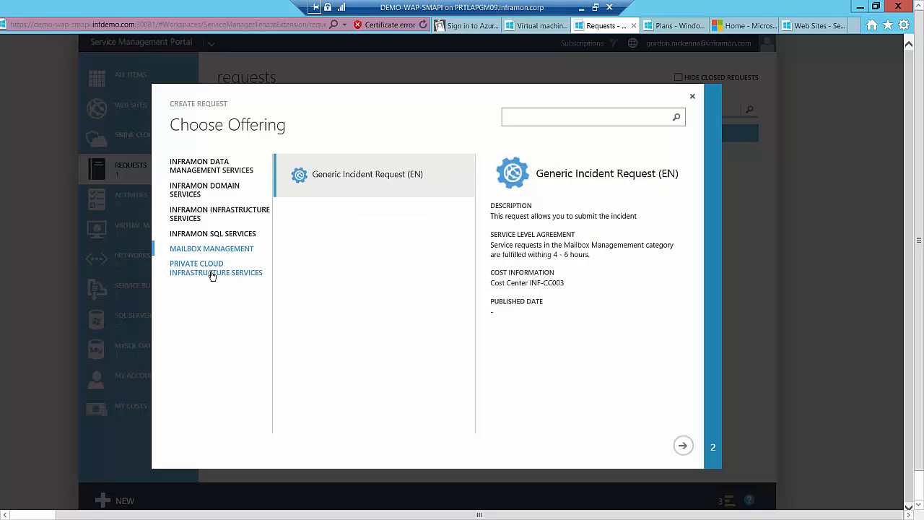
Look through the Private Cloud Infrastructure Services offerings, preview the Cancel Cloud Resources Subscription form, and close it without submitting
left_click(213, 275)
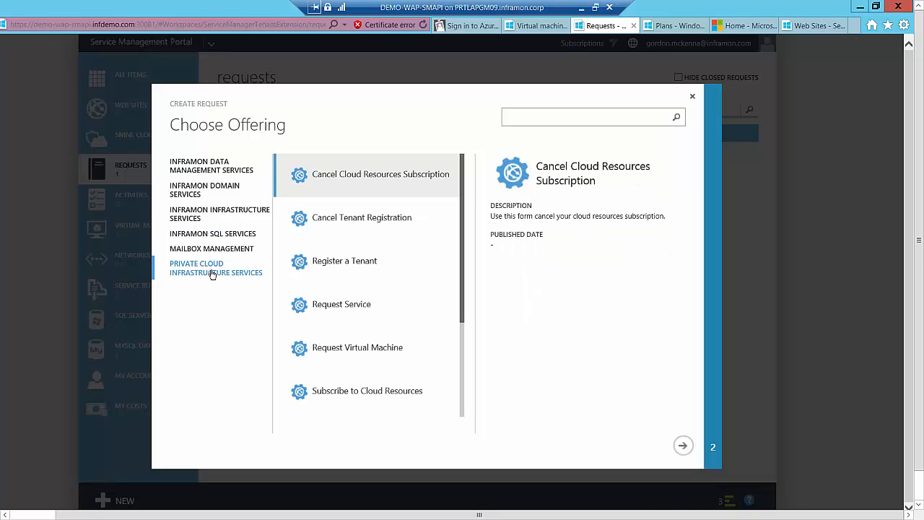
scroll(450, 258, "down", 3)
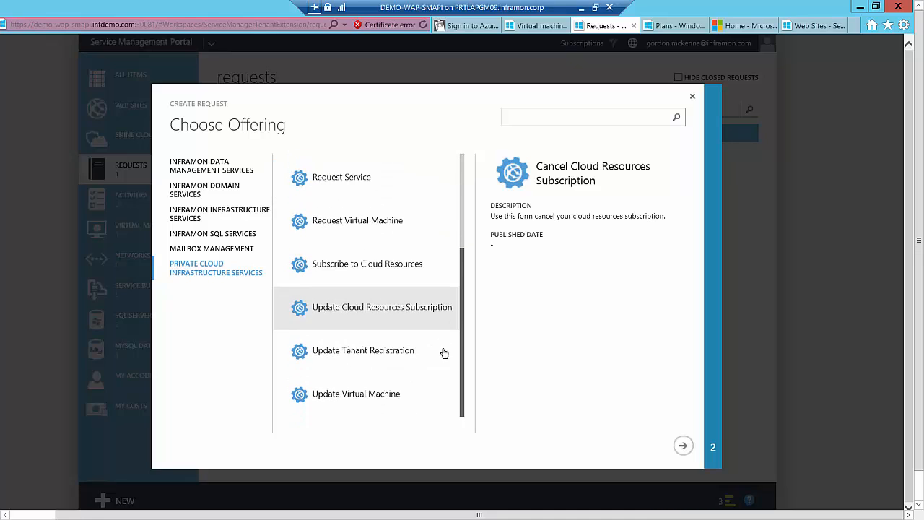
left_click(683, 446)
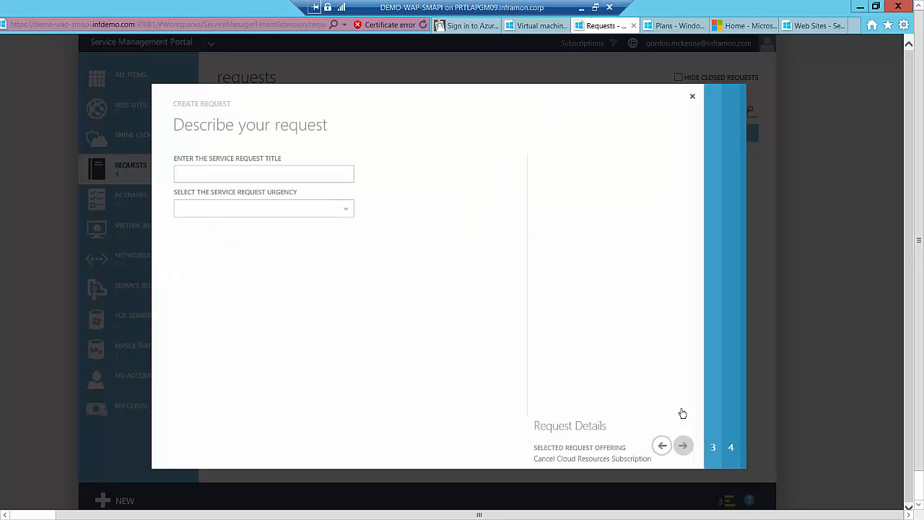
left_click(692, 98)
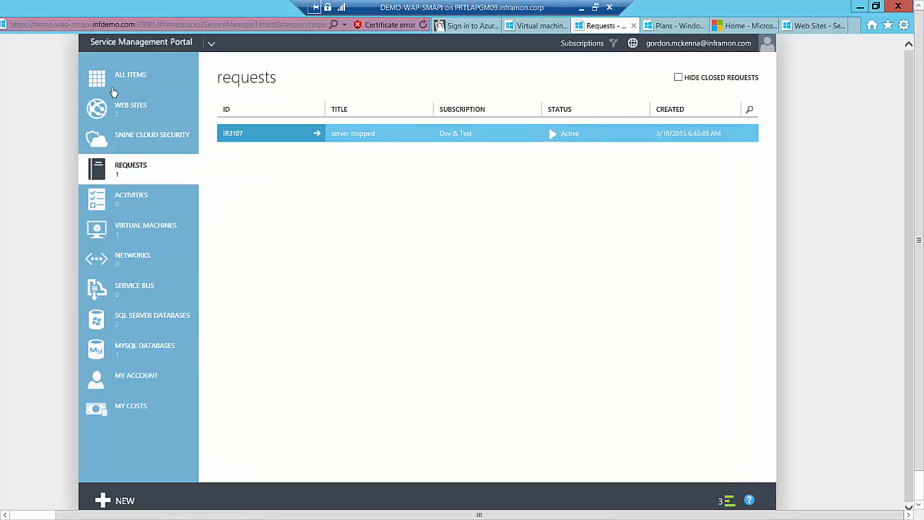
View the tenant's 5nine cloud security page and the my costs summary and reports, and return to the requests list
left_click(132, 139)
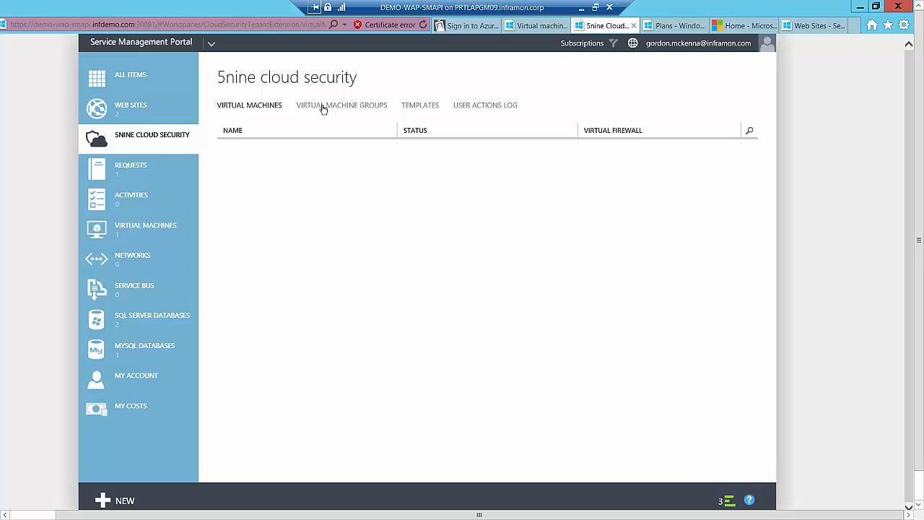
left_click(131, 409)
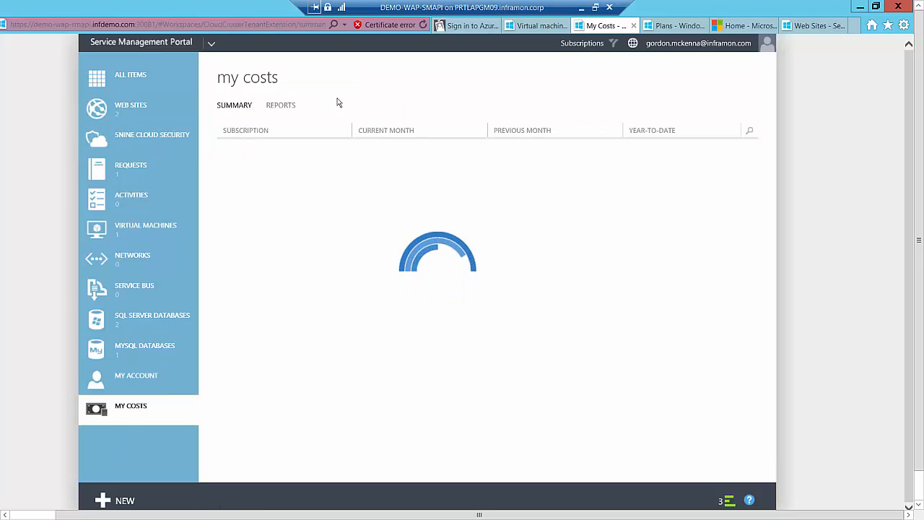
left_click(271, 106)
left_click(125, 179)
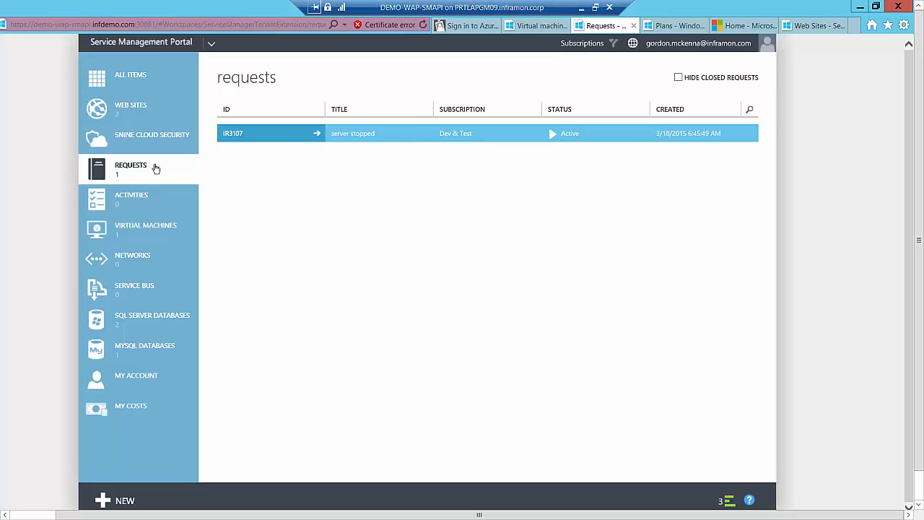
Minimize the portal session, show the DEMO-WAP-SPFSMA virtual machine in full screen, and maximize 5nine Cloud Security for Hyper-V
left_click(583, 8)
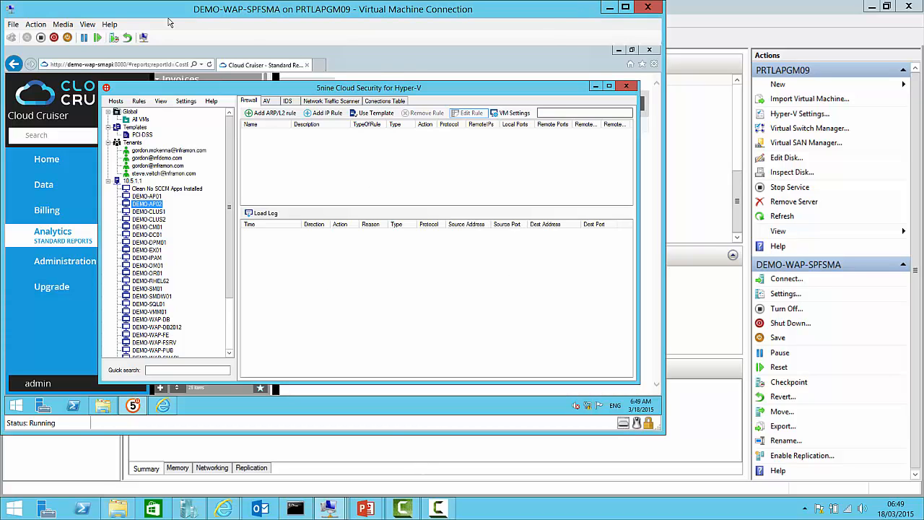
left_click(87, 24)
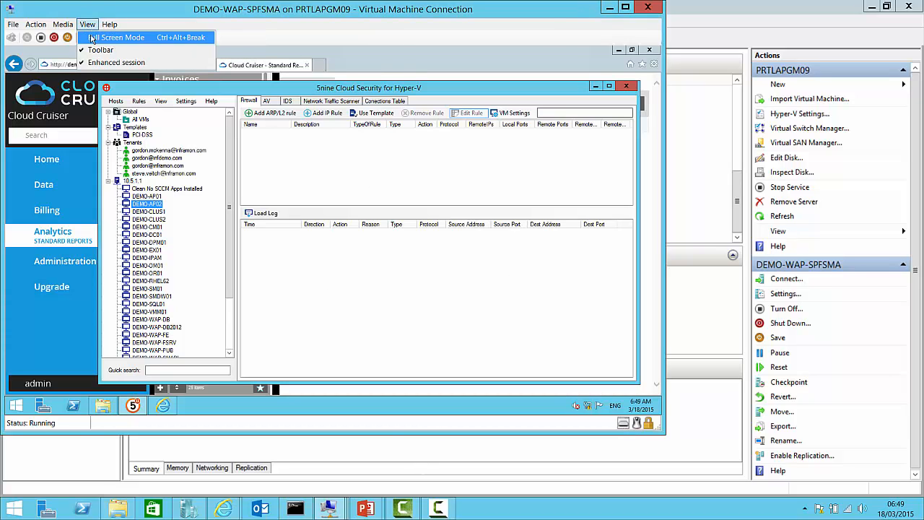
left_click(92, 38)
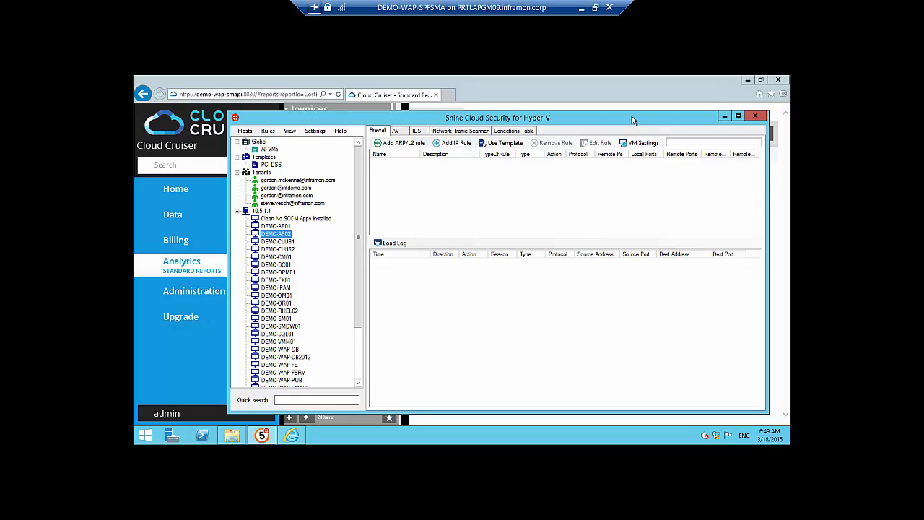
left_click(737, 116)
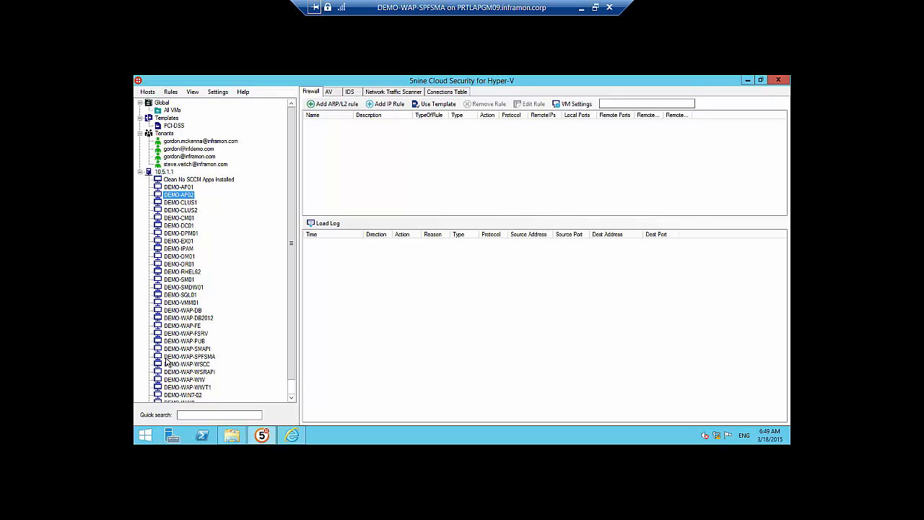
Examine the antivirus section of 5nine Cloud Security, including its active protection, quarantine and reboot action pages
left_click(329, 93)
left_click(336, 93)
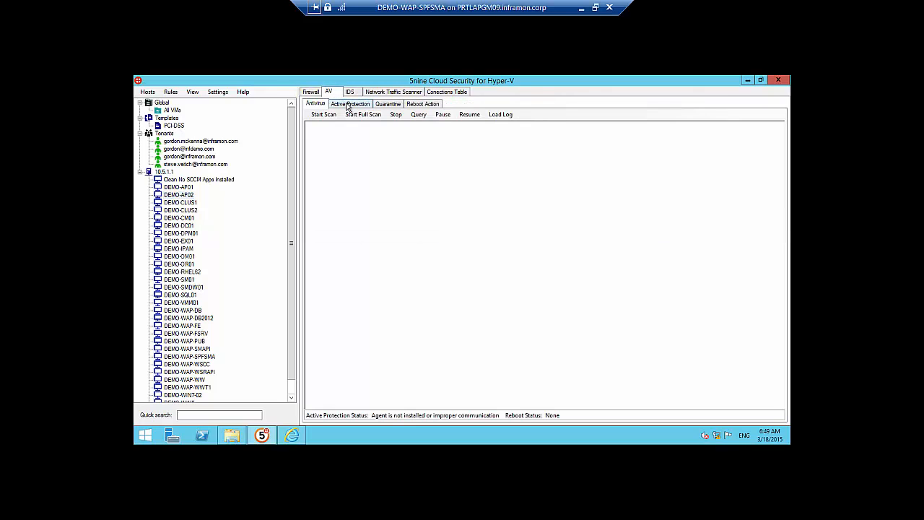
left_click(351, 104)
left_click(387, 104)
left_click(421, 105)
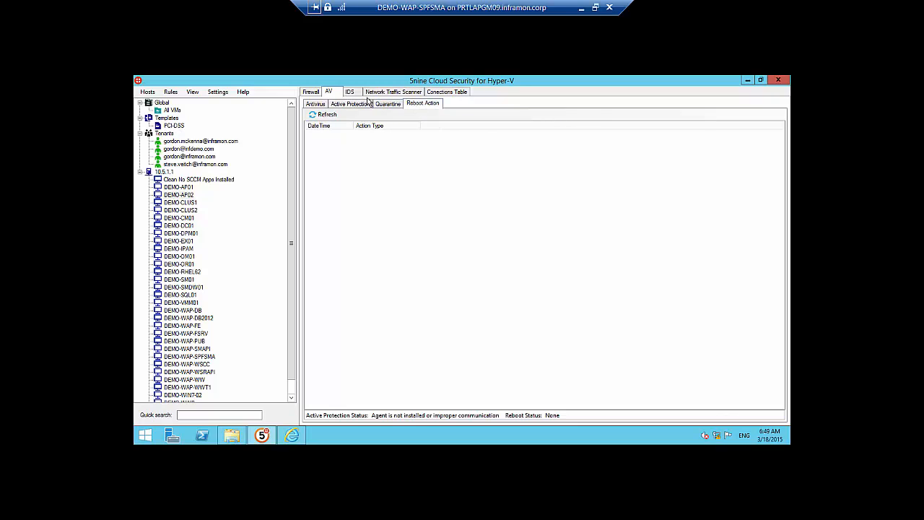
View the intrusion detection and network traffic scanner sections of 5nine Cloud Security, and minimize it to reveal Cloud Cruiser
left_click(349, 92)
left_click(384, 92)
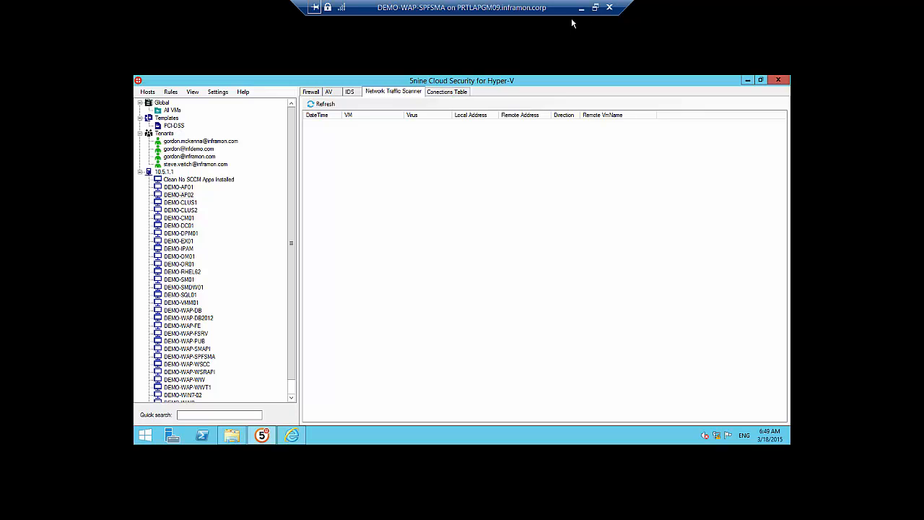
left_click(748, 80)
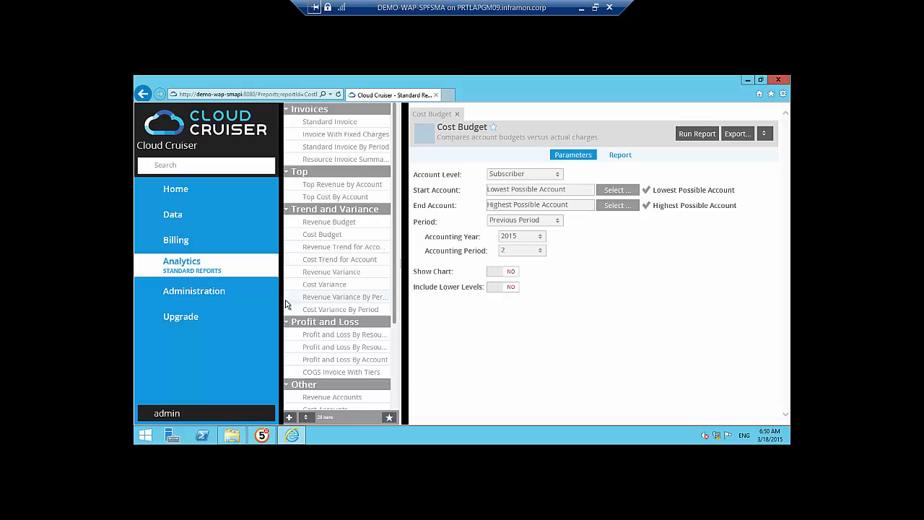
Open the billing customers page in Cloud Cruiser, minimize the virtual machine session, and switch to the PowerPoint slide show
left_click(178, 244)
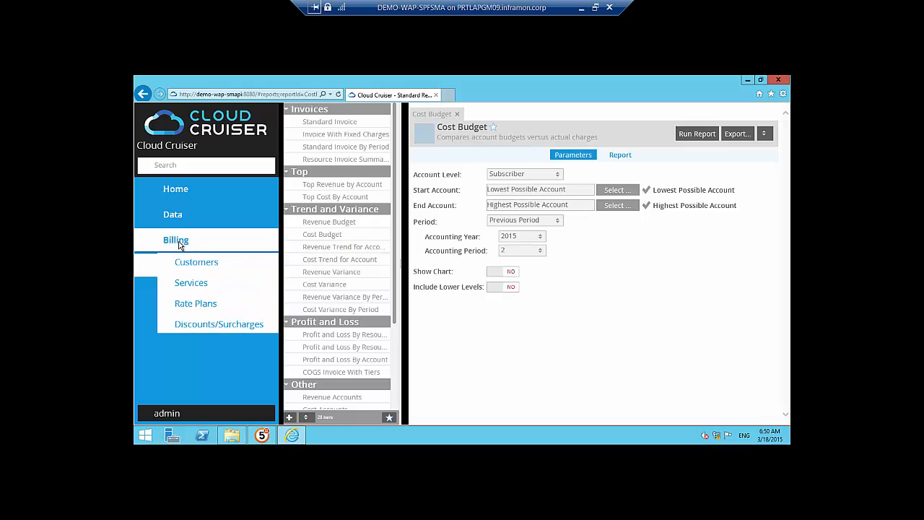
left_click(196, 269)
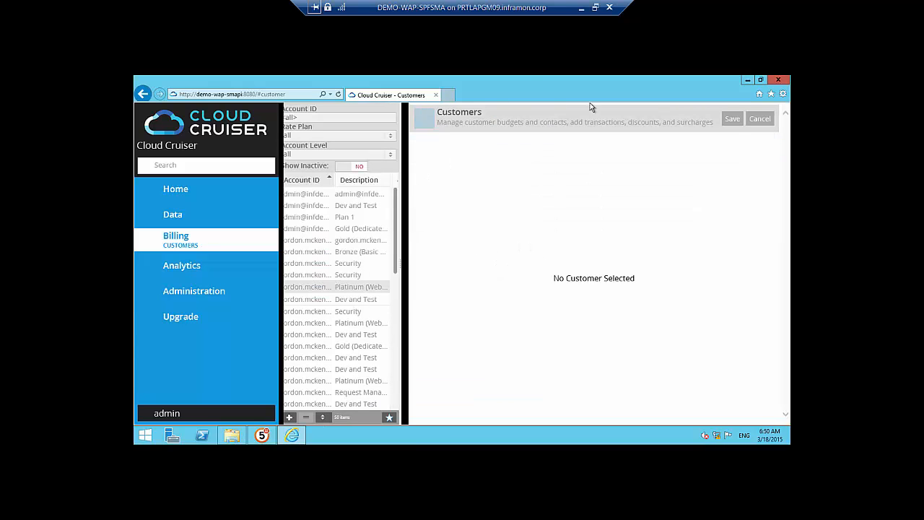
left_click(581, 9)
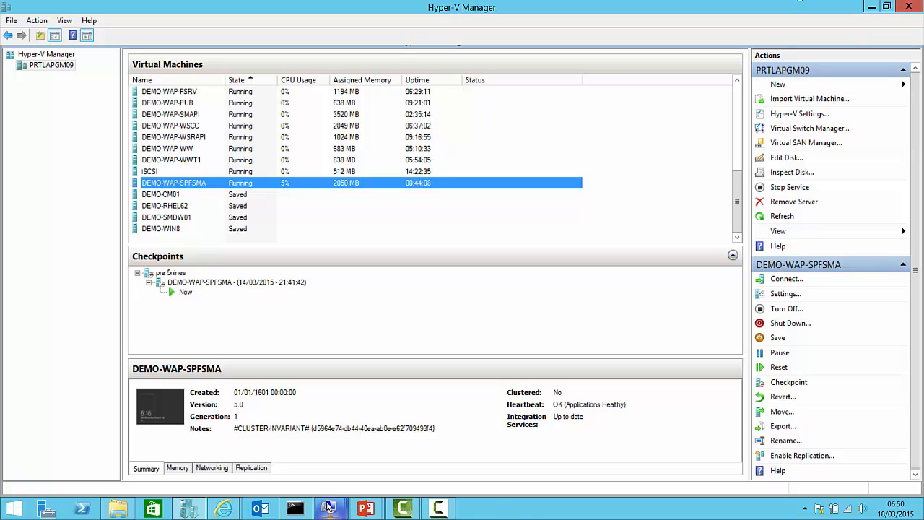
mouse_move(329, 511)
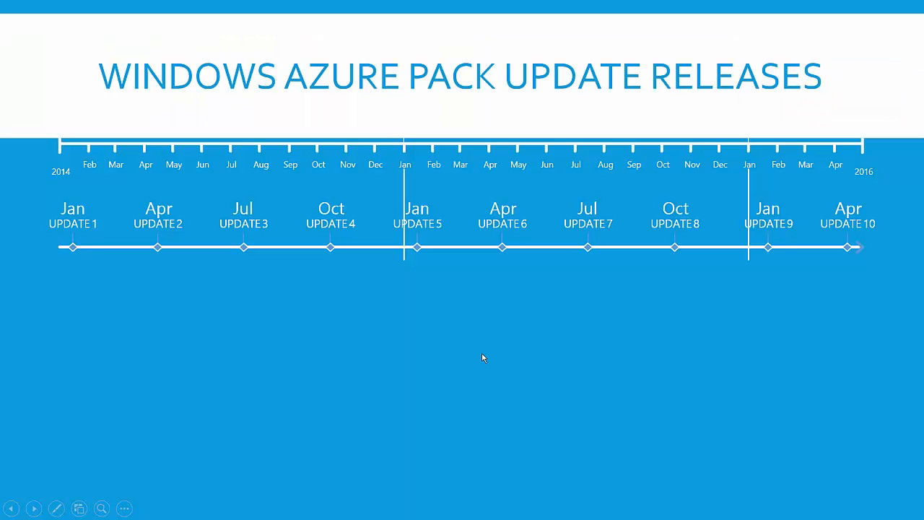